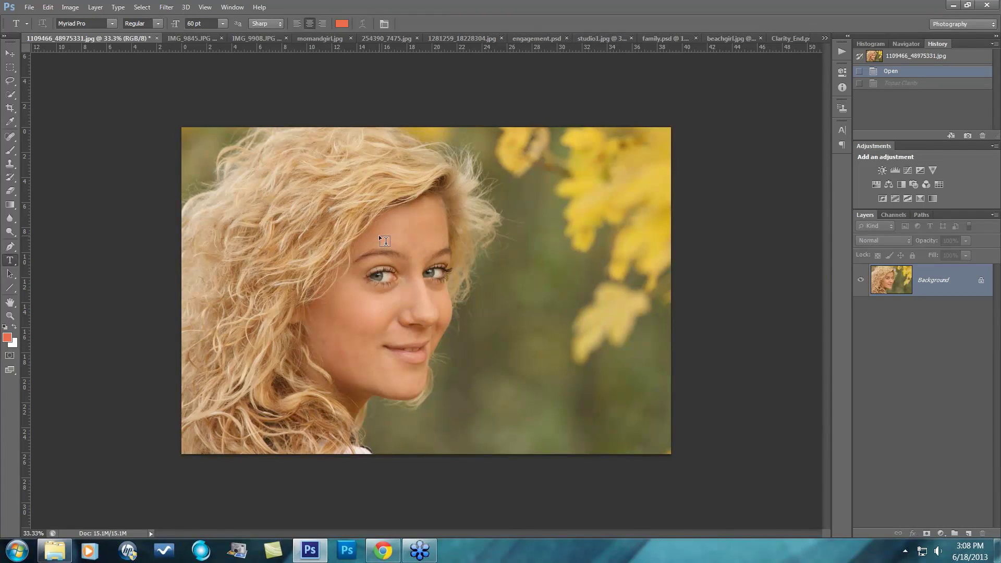
Step: Compare the portrait before and after the Topaz Clarity history state, ending on the Open state
{"action": "key", "text": "ctrl+plus"}
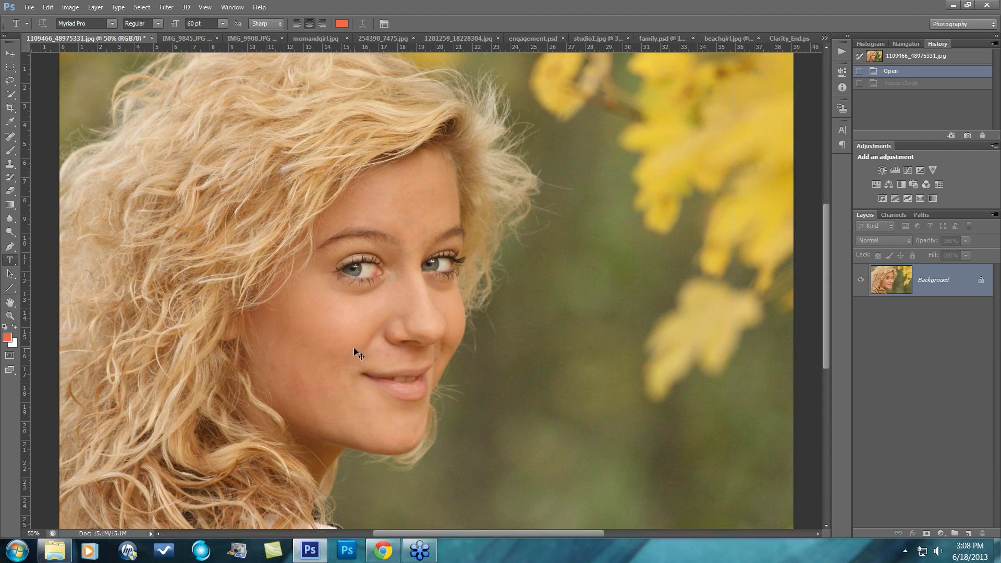
{"action": "key", "text": "ctrl+minus"}
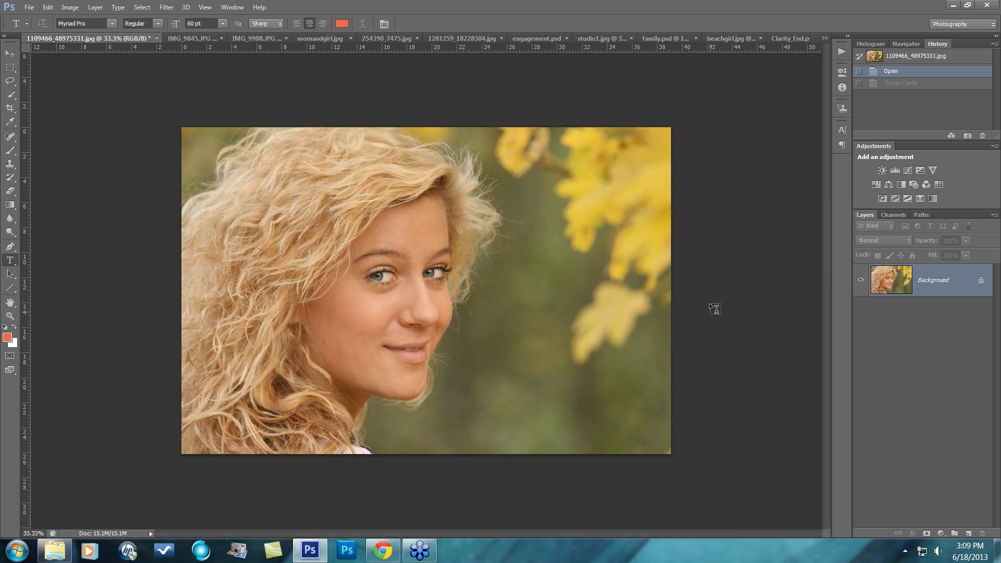
{"action": "left_click", "coordinate": [903, 84]}
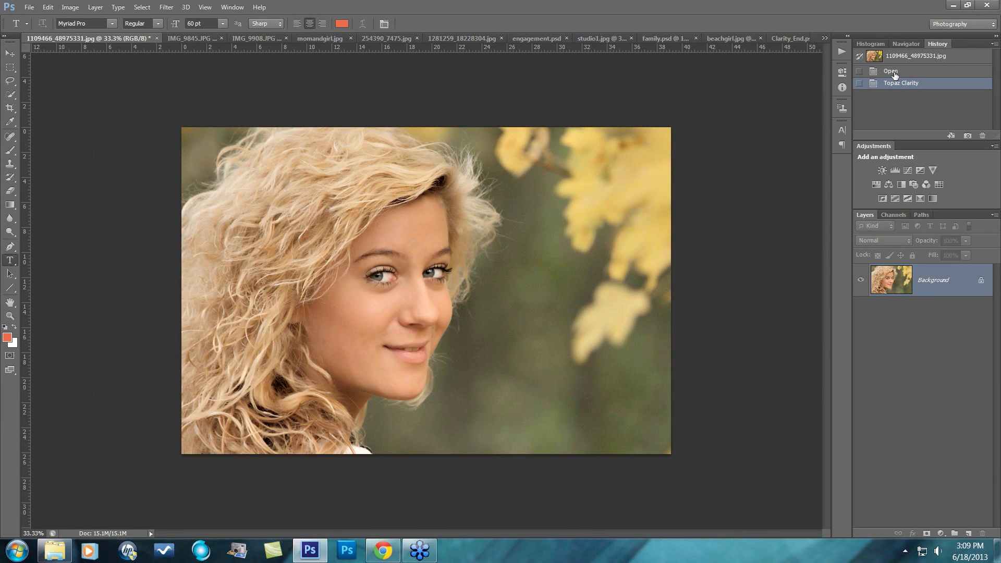
{"action": "left_click", "coordinate": [894, 73]}
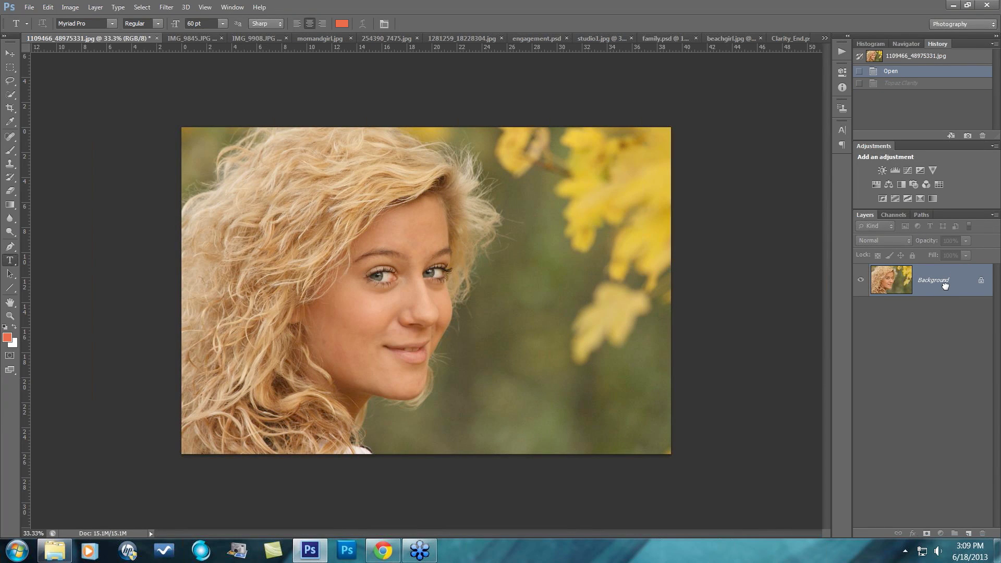
Step: Duplicate the Background layer and open the copy in the Topaz Clarity filter with all adjustments reset
{"action": "left_click_drag", "start_coordinate": [945, 285], "coordinate": [967, 533]}
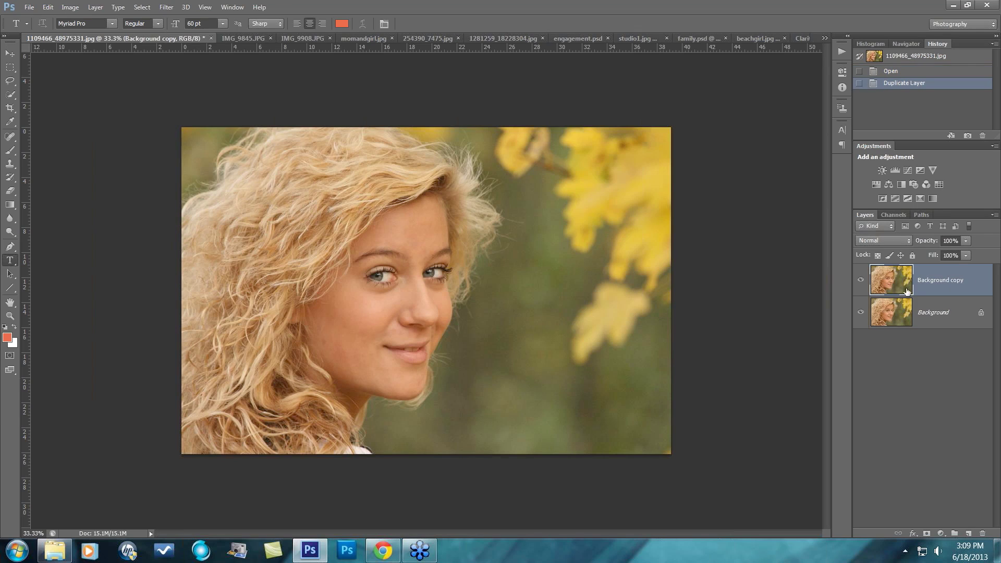
{"action": "left_click", "coordinate": [166, 7]}
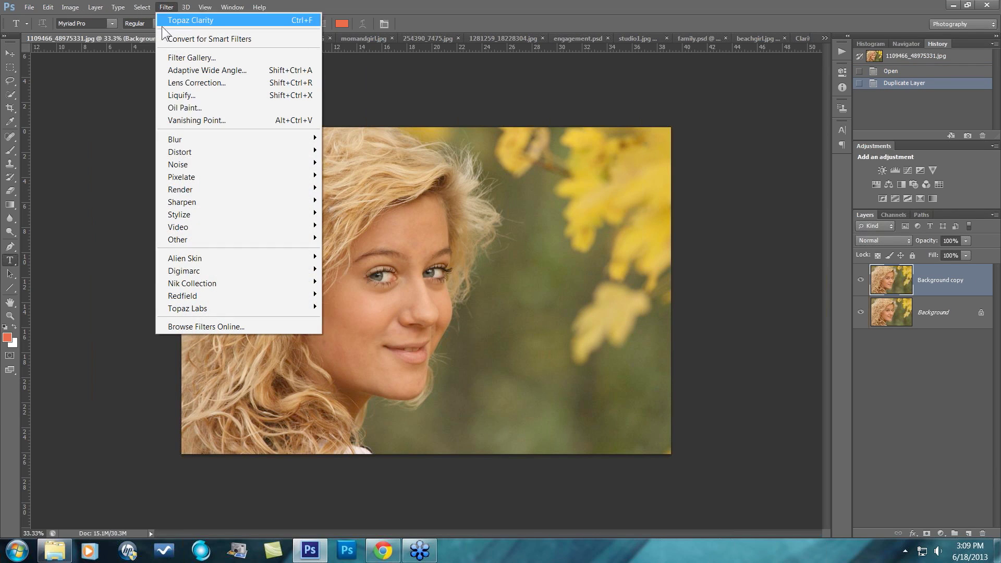
{"action": "mouse_move", "coordinate": [193, 307]}
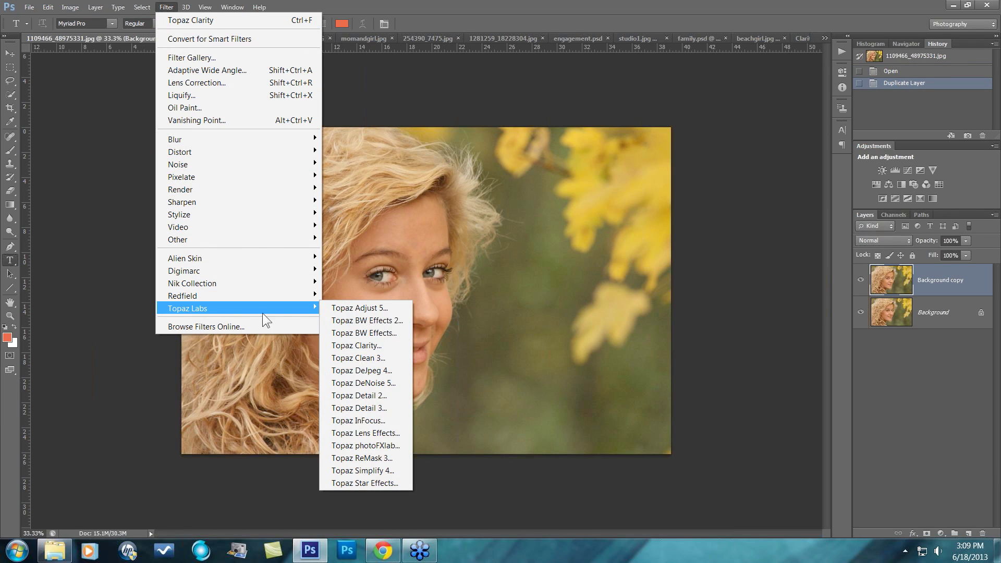
{"action": "left_click", "coordinate": [362, 345]}
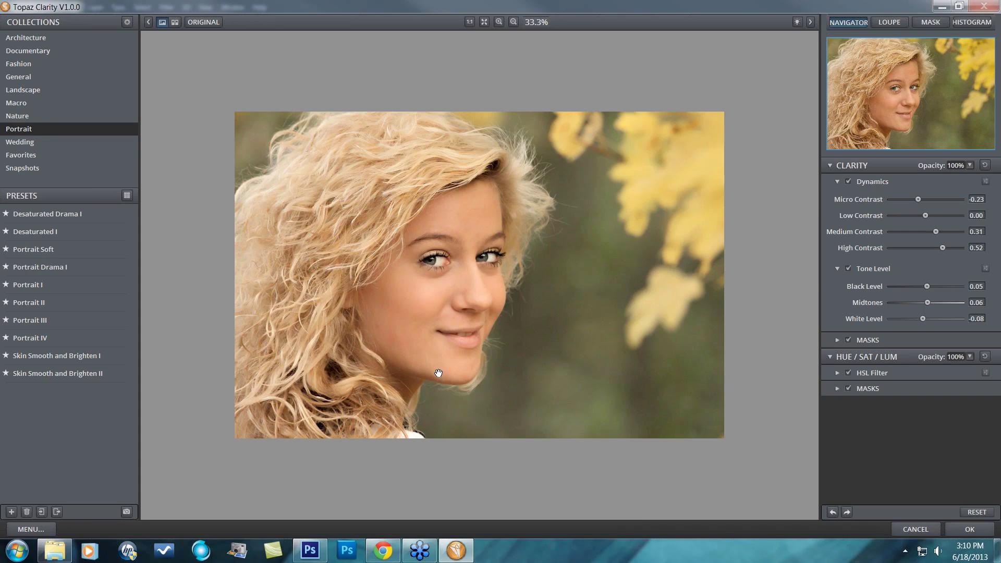
{"action": "left_click", "coordinate": [976, 512]}
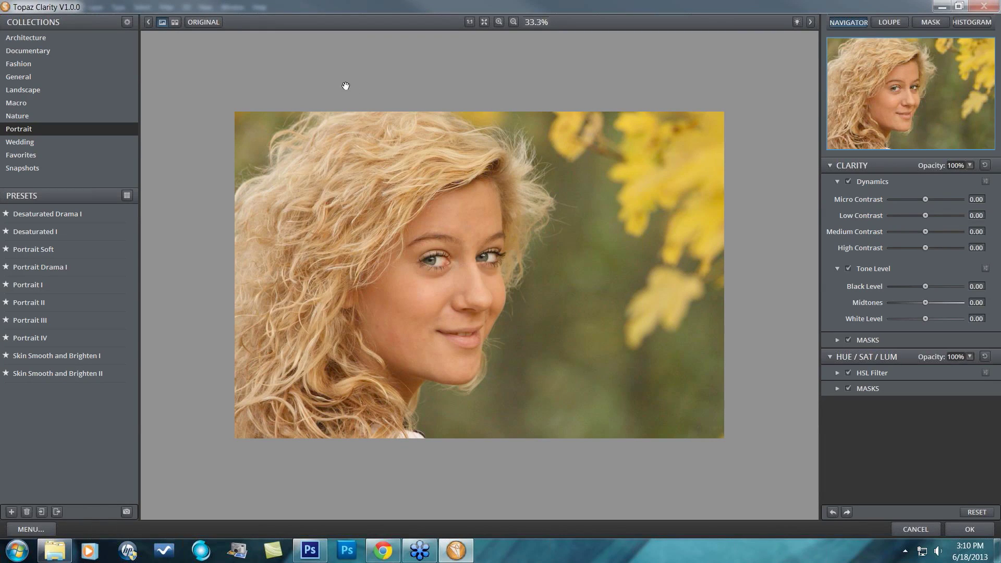
Step: Apply the Portrait I preset from the Portrait collection and compare it with the original image
{"action": "mouse_move", "coordinate": [27, 256]}
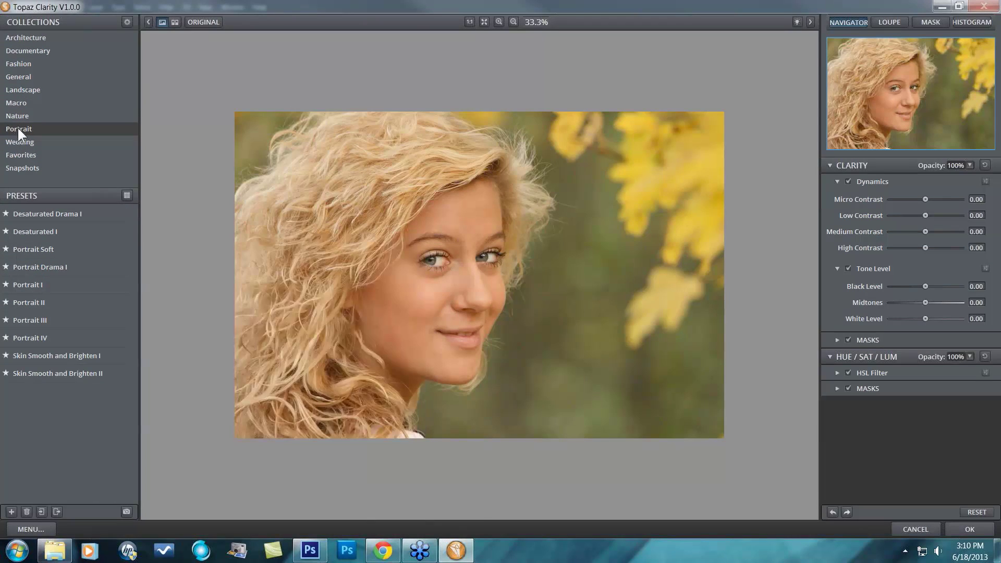
{"action": "left_click", "coordinate": [18, 128]}
{"action": "mouse_move", "coordinate": [40, 228]}
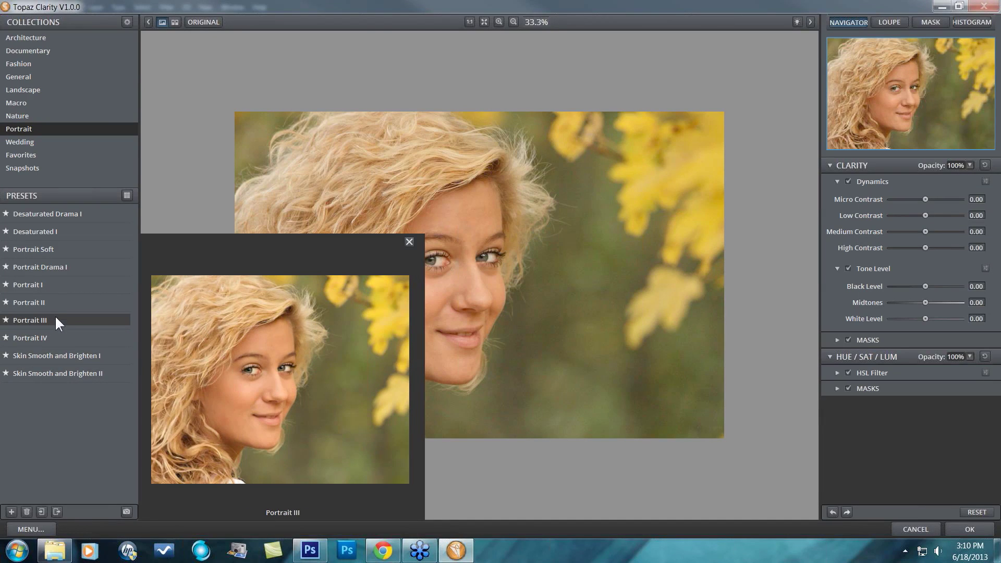
{"action": "left_click", "coordinate": [27, 281]}
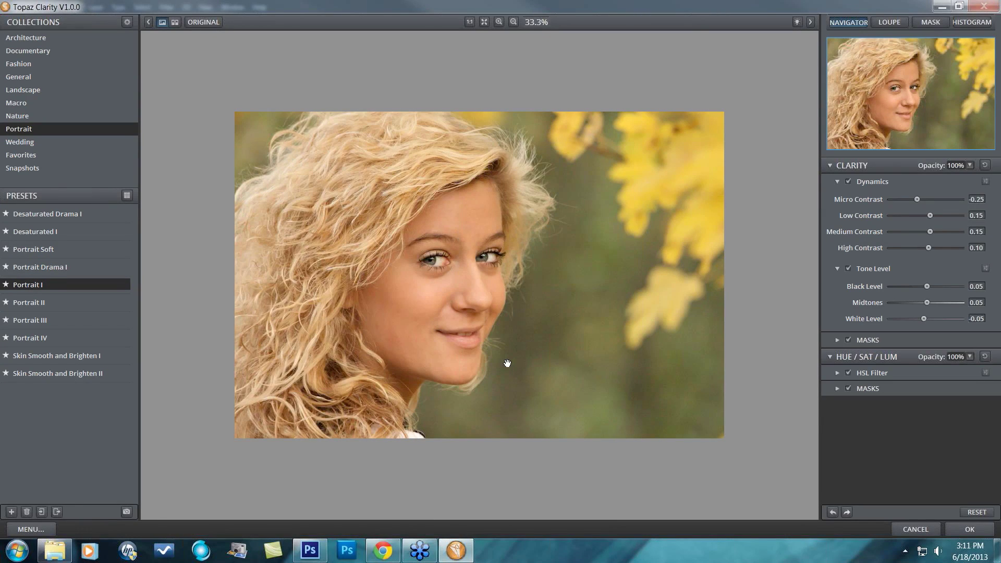
{"action": "left_click", "coordinate": [507, 363]}
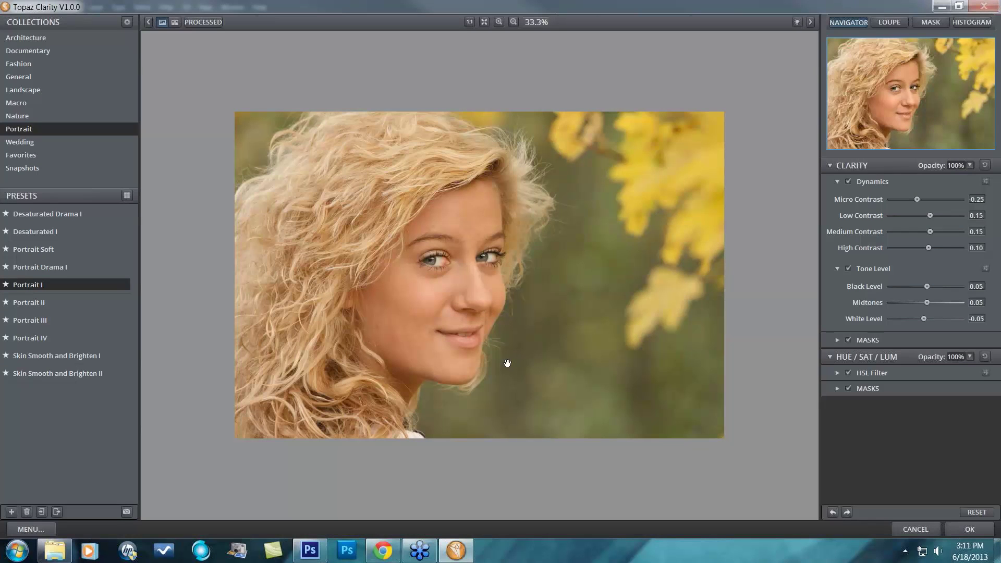
{"action": "left_click", "coordinate": [508, 363]}
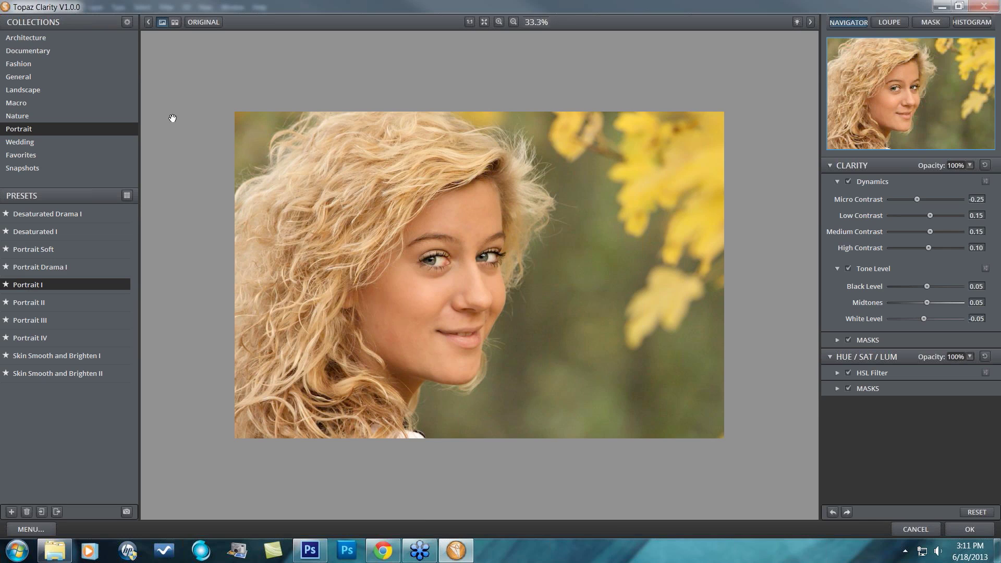
Step: Apply the Contrast Boost - Edgy I preset from the Fashion collection
{"action": "left_click", "coordinate": [40, 63]}
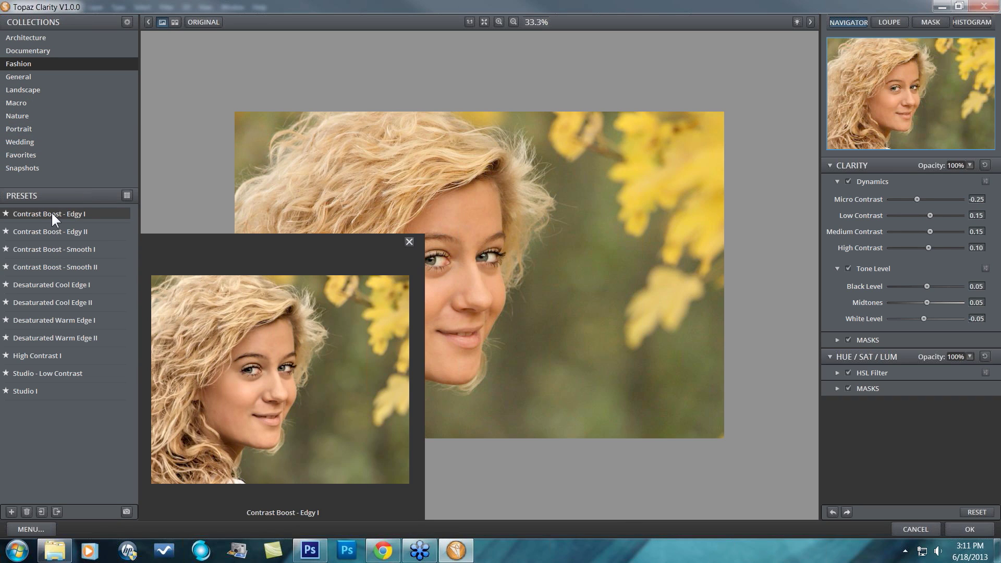
{"action": "left_click", "coordinate": [52, 213]}
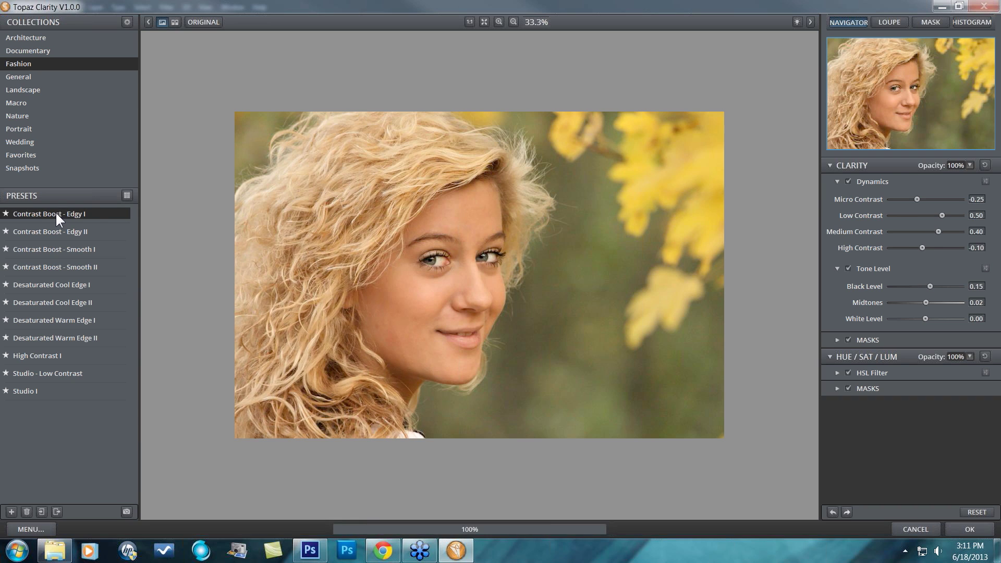
{"action": "mouse_move", "coordinate": [98, 228]}
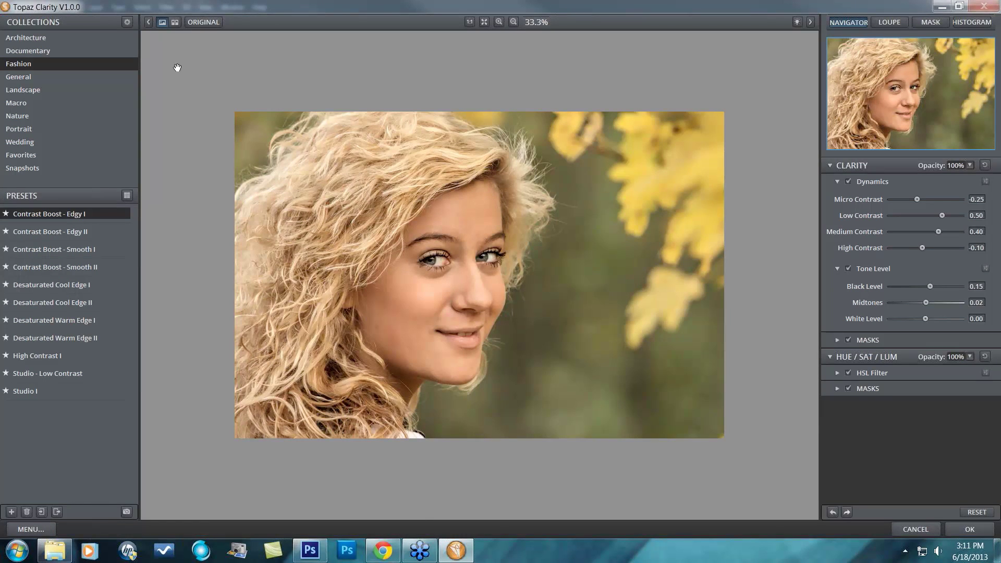
Step: Preview the Wedding collection's presets on the portrait, including Soft Colors and Bouquet I
{"action": "left_click", "coordinate": [44, 140]}
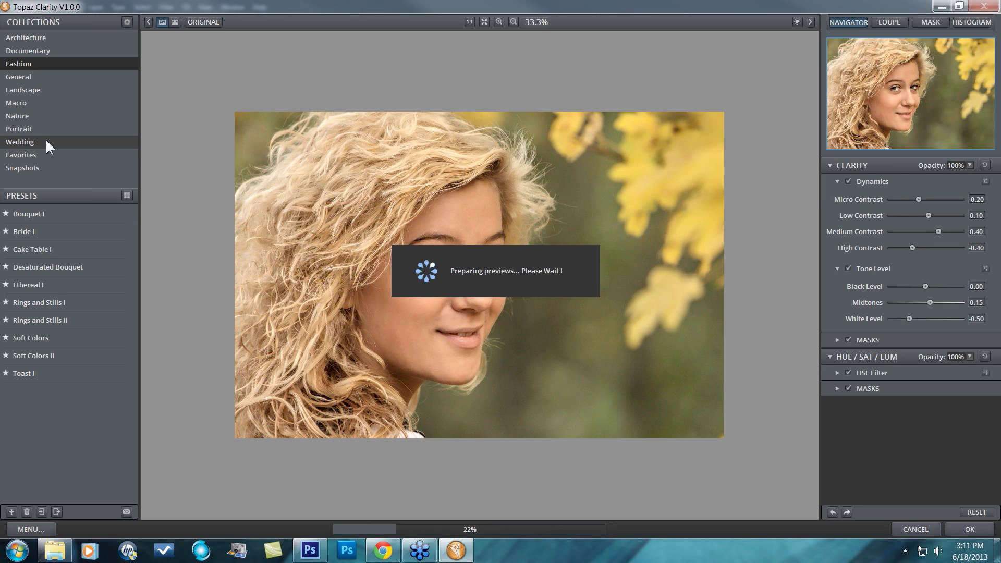
{"action": "mouse_move", "coordinate": [53, 341]}
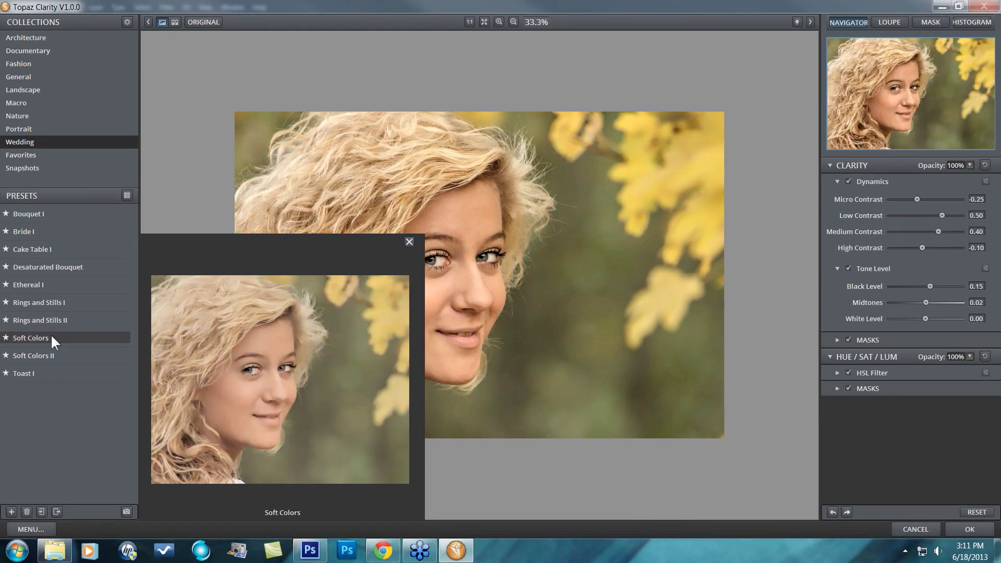
{"action": "mouse_move", "coordinate": [60, 233]}
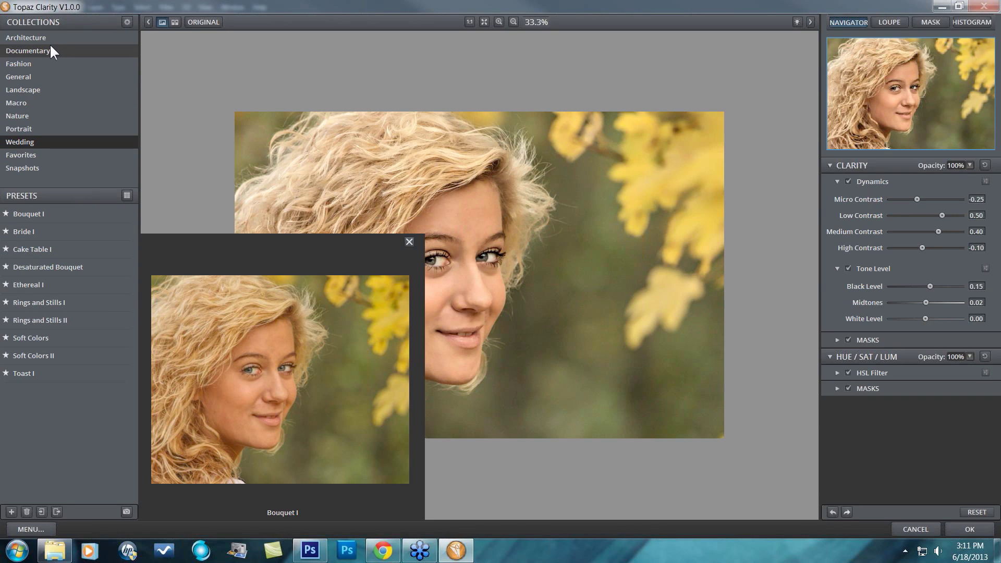
Step: Review the Portrait collection's presets in the thumbnail grid and apply Portrait III
{"action": "left_click", "coordinate": [37, 131]}
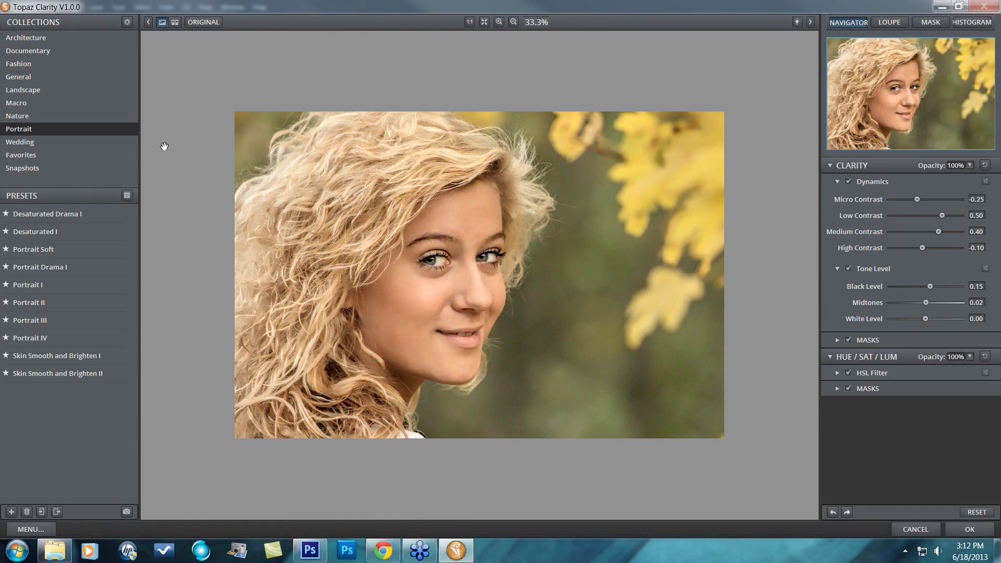
{"action": "left_click", "coordinate": [126, 196]}
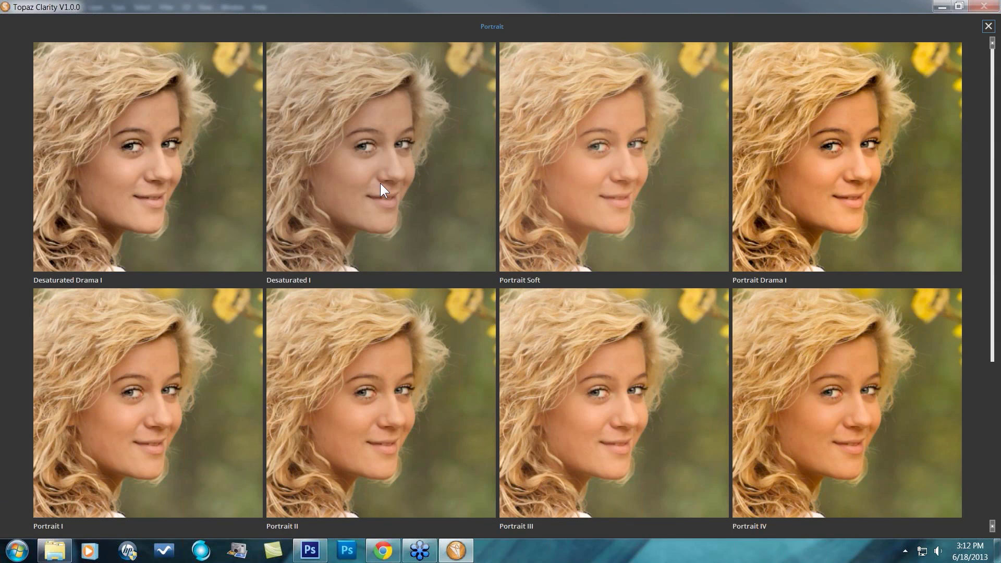
{"action": "scroll", "coordinate": [379, 183], "scroll_direction": "down", "scroll_amount": 4}
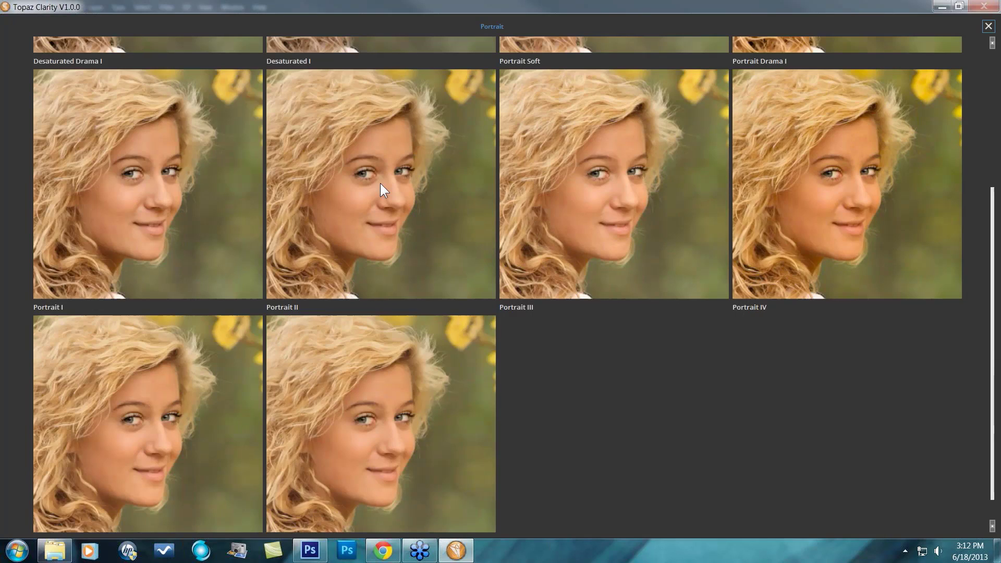
{"action": "scroll", "coordinate": [379, 183], "scroll_direction": "down", "scroll_amount": 1}
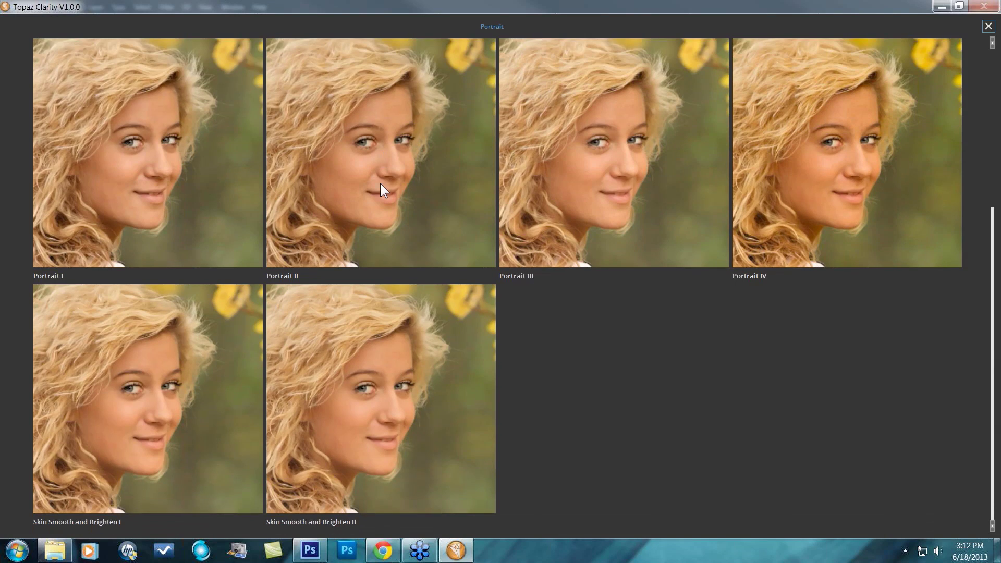
{"action": "scroll", "coordinate": [389, 183], "scroll_direction": "up", "scroll_amount": 1}
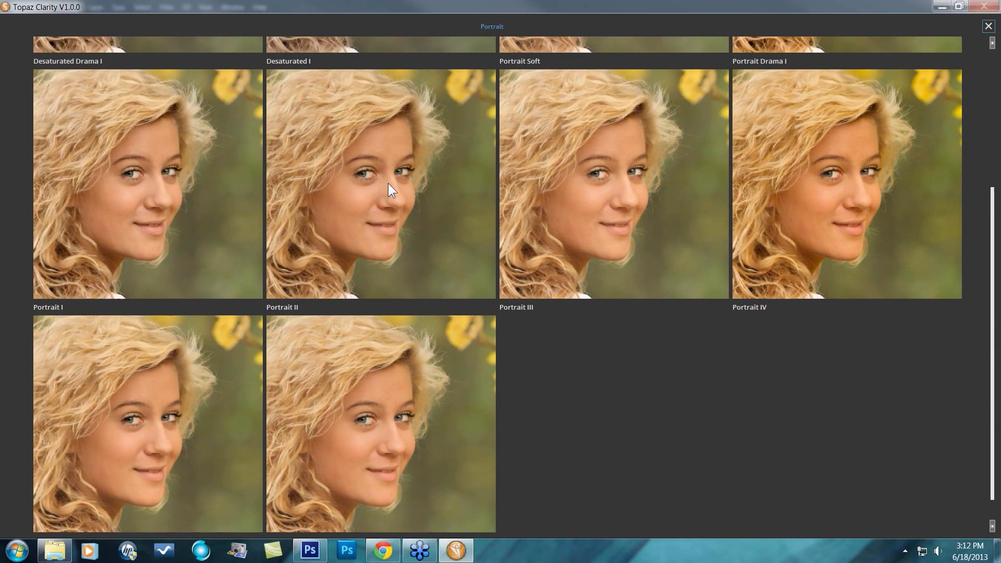
{"action": "scroll", "coordinate": [387, 183], "scroll_direction": "up", "scroll_amount": 4}
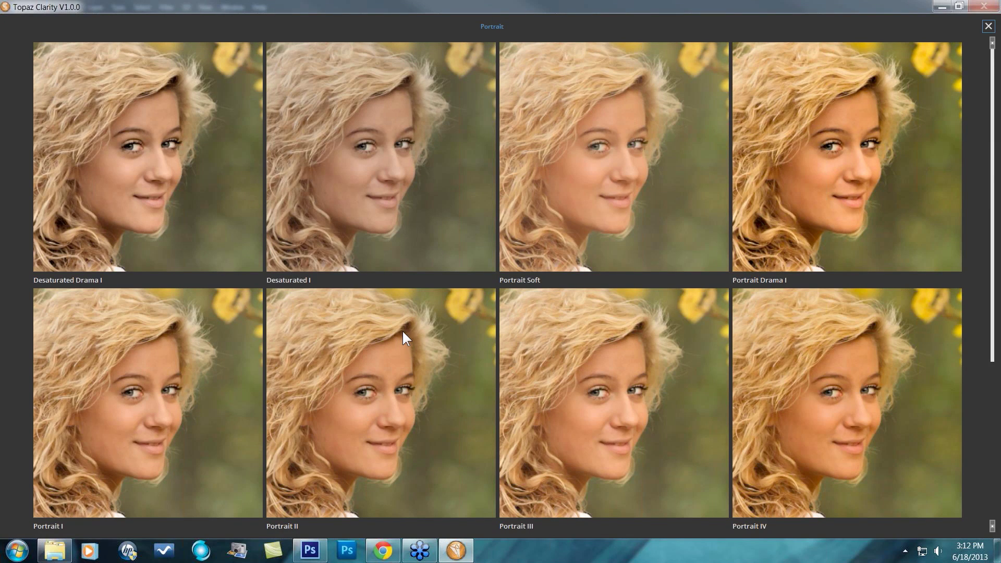
{"action": "scroll", "coordinate": [423, 317], "scroll_direction": "down", "scroll_amount": 2}
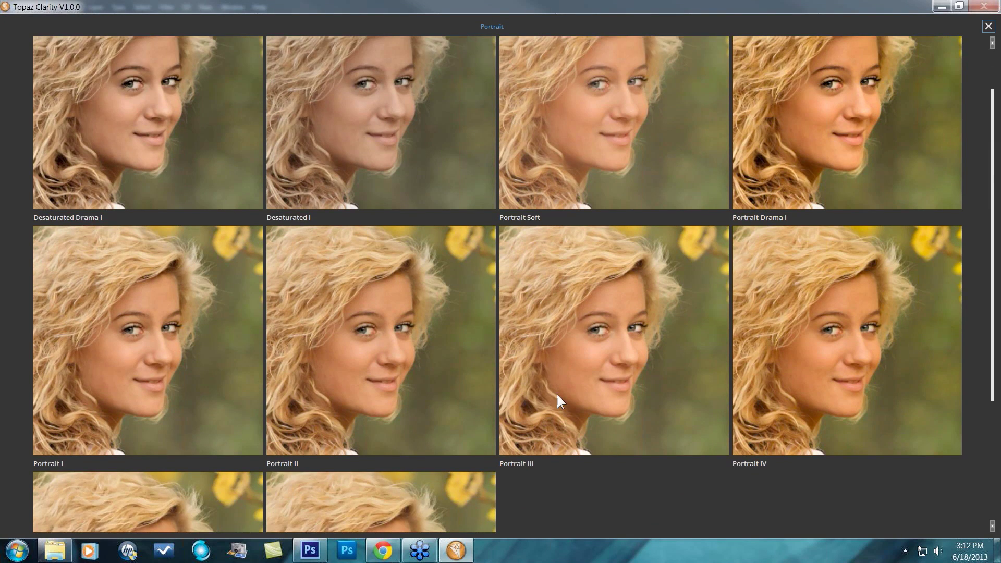
{"action": "left_click", "coordinate": [608, 329]}
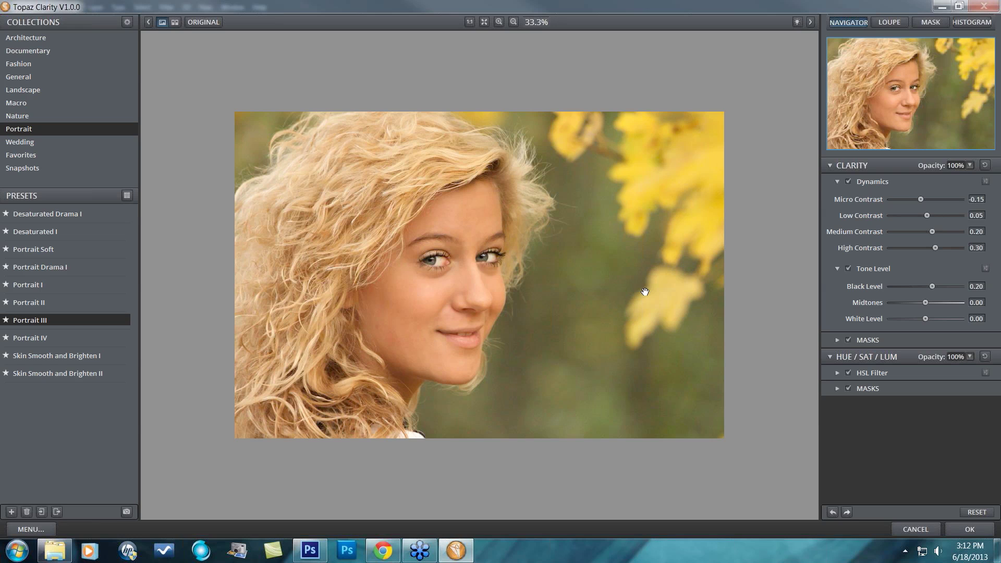
Step: Compare the Portrait III result with the original in single and side-by-side views, ending in single view
{"action": "left_click_drag", "start_coordinate": [645, 291], "coordinate": [645, 293]}
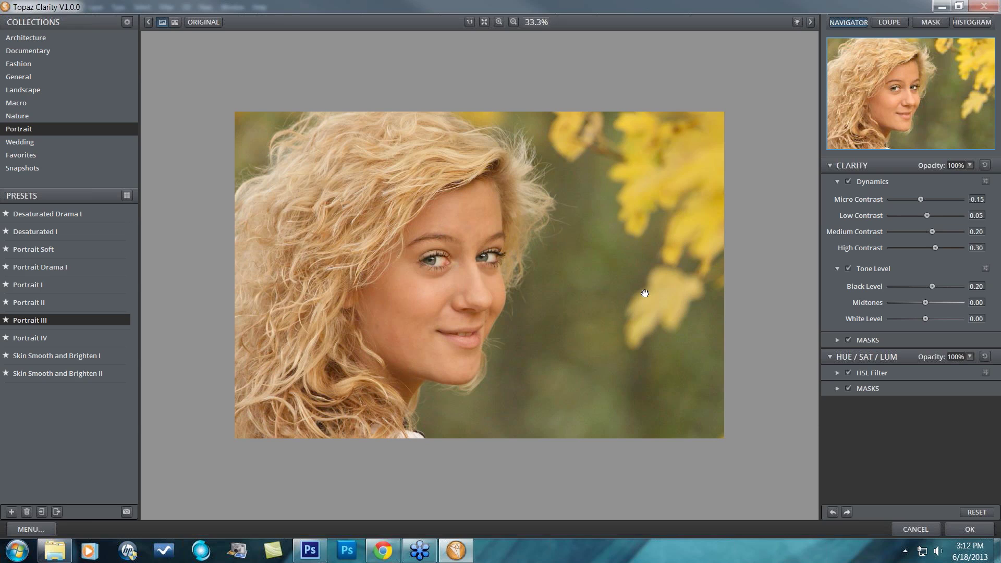
{"action": "left_click", "coordinate": [174, 20]}
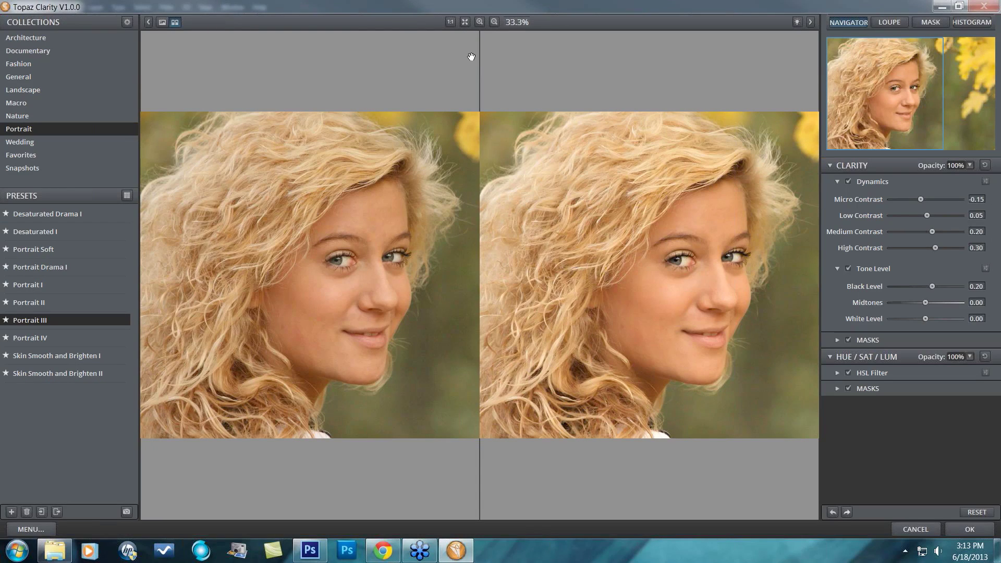
{"action": "left_click", "coordinate": [162, 23]}
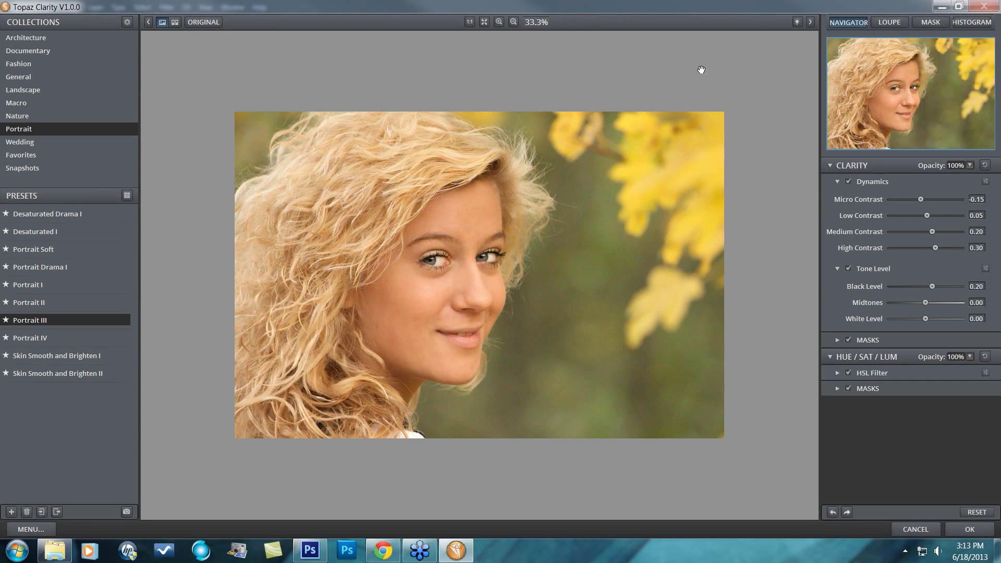
Step: Cycle the preview background colour through black, light grey and white, back to medium grey
{"action": "left_click", "coordinate": [798, 22]}
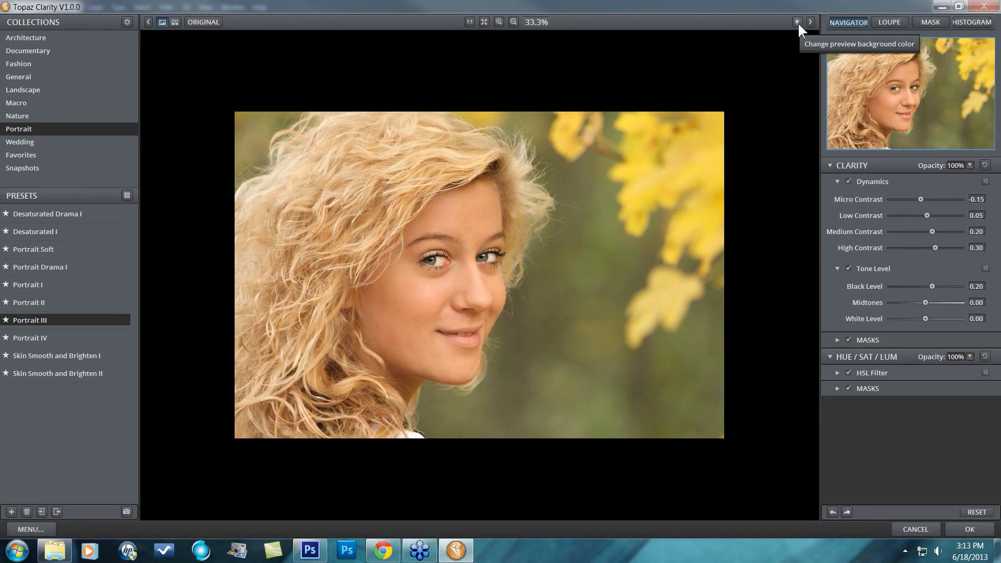
{"action": "left_click", "coordinate": [798, 22]}
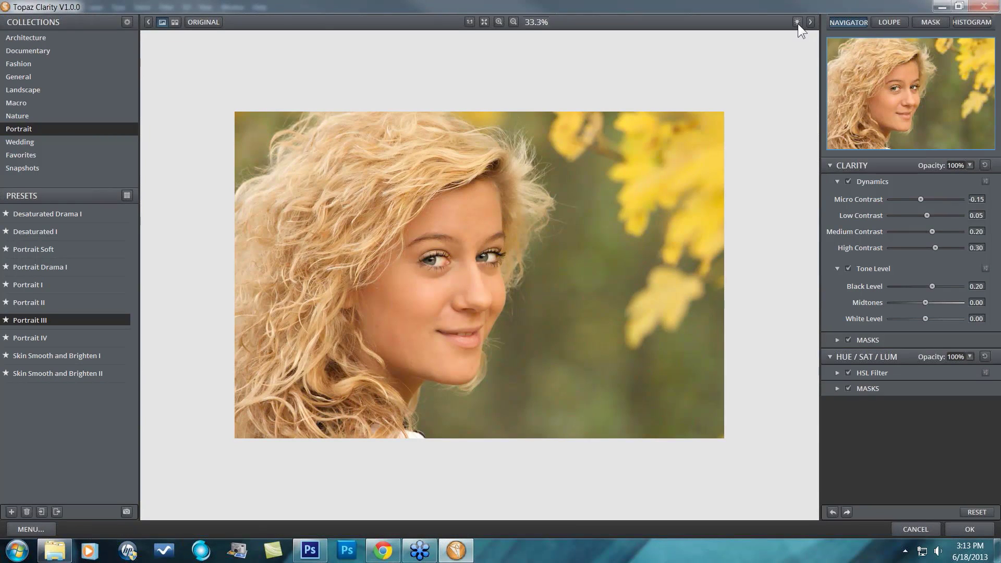
{"action": "left_click", "coordinate": [798, 22]}
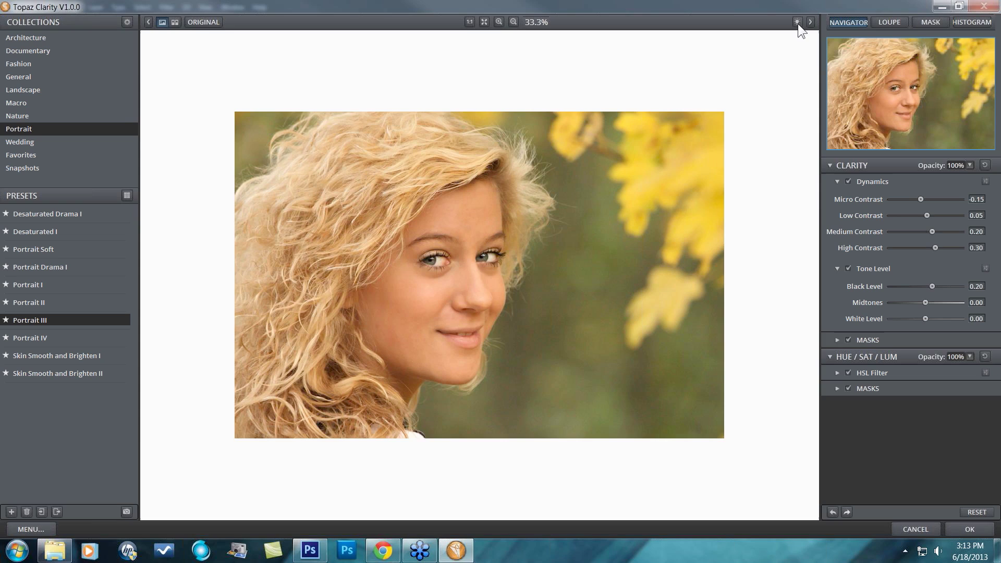
{"action": "left_click", "coordinate": [796, 20]}
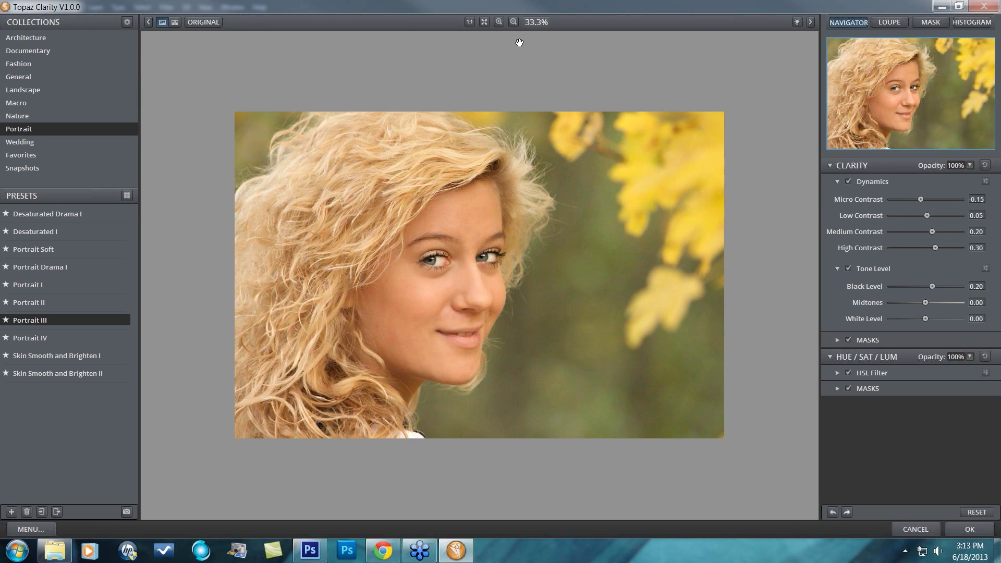
Step: Inspect the hair, forehead and eyes at 100% against the original image, ending with the whole photo fitted in view
{"action": "left_click", "coordinate": [470, 21]}
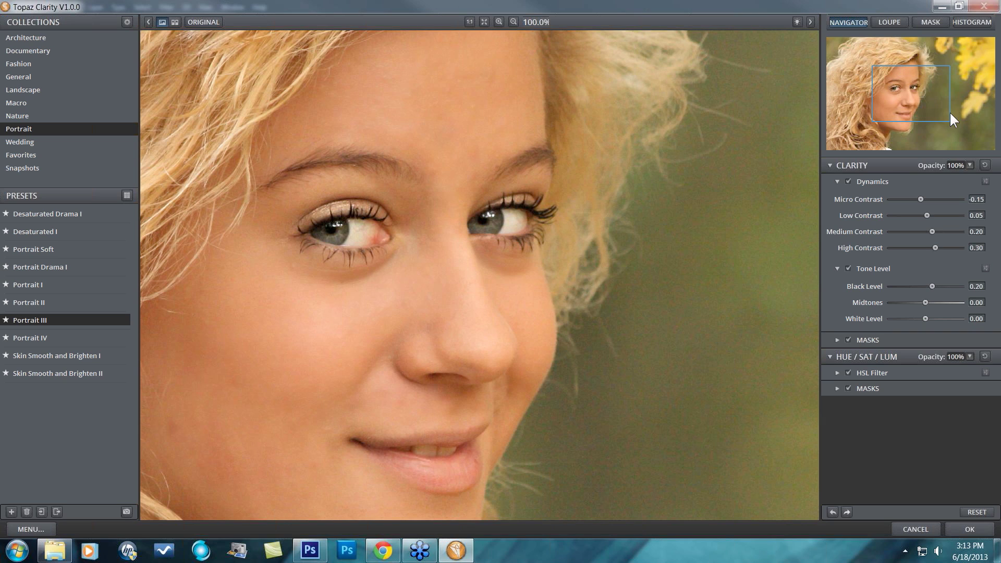
{"action": "left_click_drag", "start_coordinate": [903, 71], "coordinate": [888, 61]}
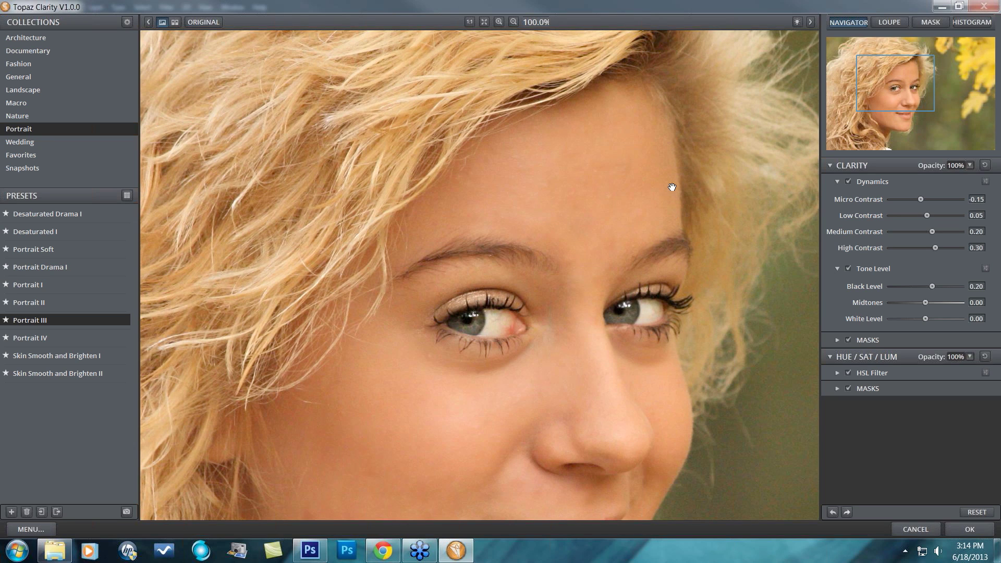
{"action": "left_click_drag", "start_coordinate": [672, 186], "coordinate": [672, 187]}
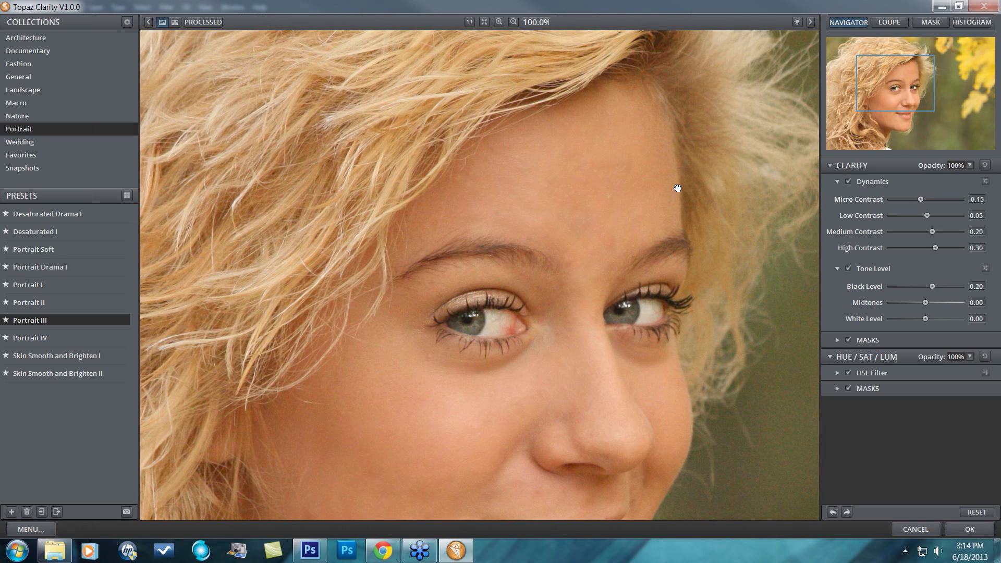
{"action": "left_click_drag", "start_coordinate": [677, 188], "coordinate": [677, 188]}
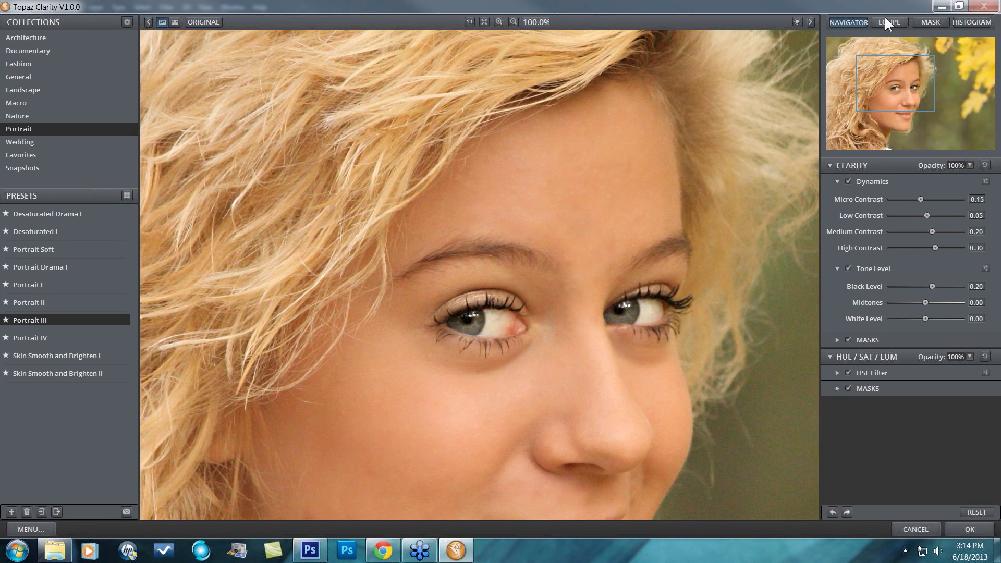
{"action": "left_click", "coordinate": [483, 22]}
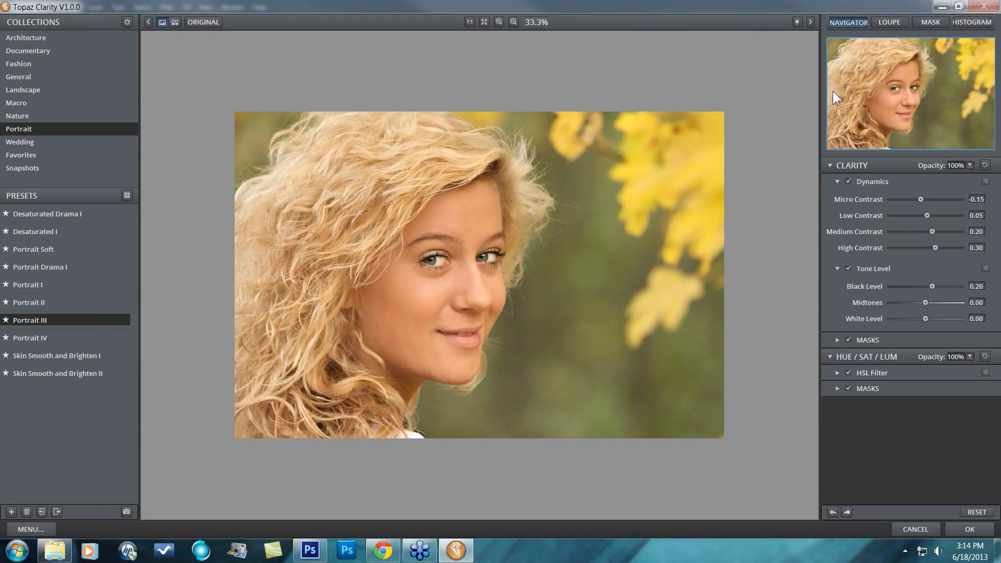
Step: Examine the eye nearer the hair with the Loupe and compare it with the original, returning to the Navigator
{"action": "left_click", "coordinate": [889, 22]}
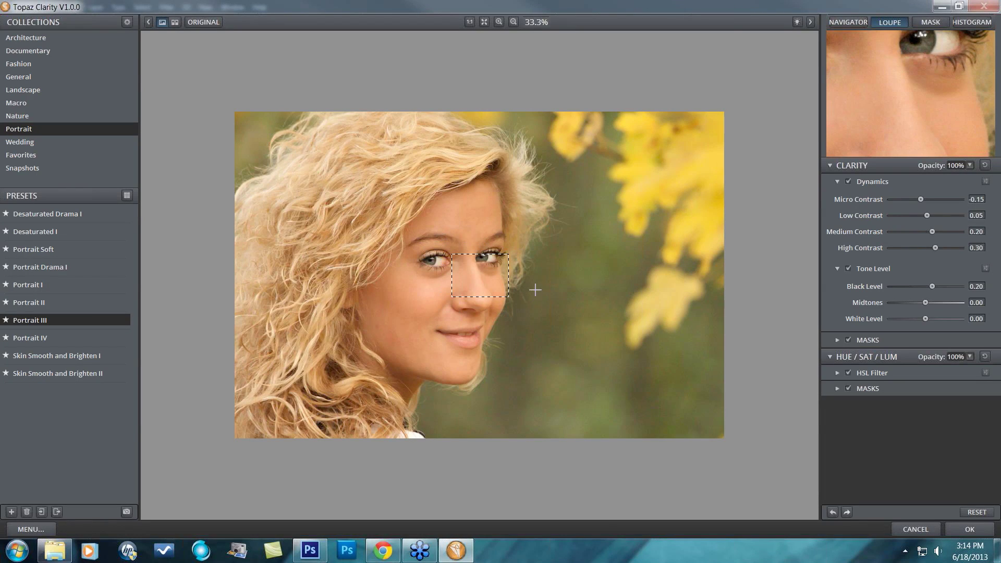
{"action": "left_click_drag", "start_coordinate": [471, 297], "coordinate": [451, 265]}
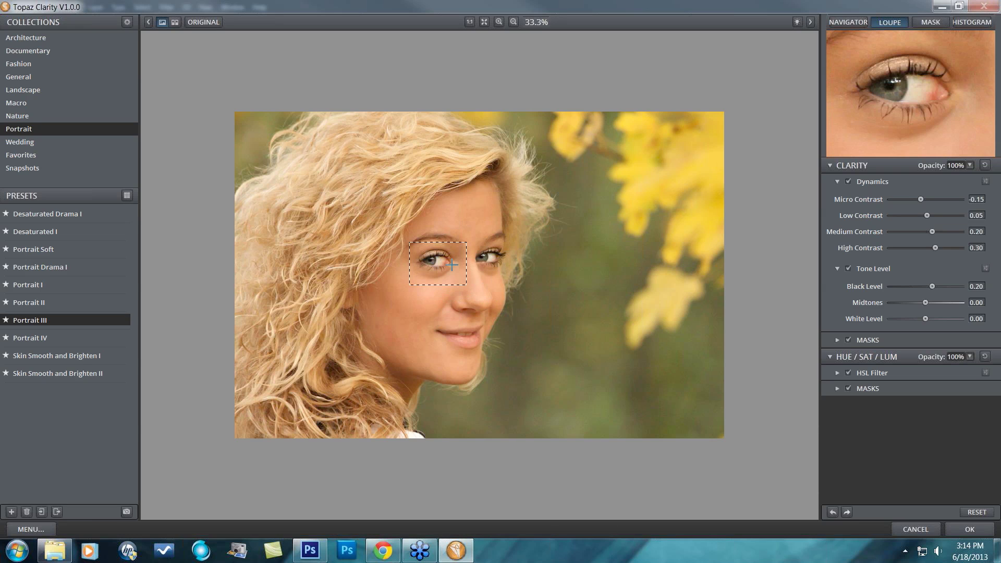
{"action": "mouse_move", "coordinate": [442, 264]}
{"action": "left_mouse_down"}
{"action": "mouse_move", "coordinate": [479, 245]}
{"action": "mouse_move", "coordinate": [454, 224]}
{"action": "mouse_move", "coordinate": [460, 230]}
{"action": "mouse_move", "coordinate": [444, 261]}
{"action": "left_mouse_up"}
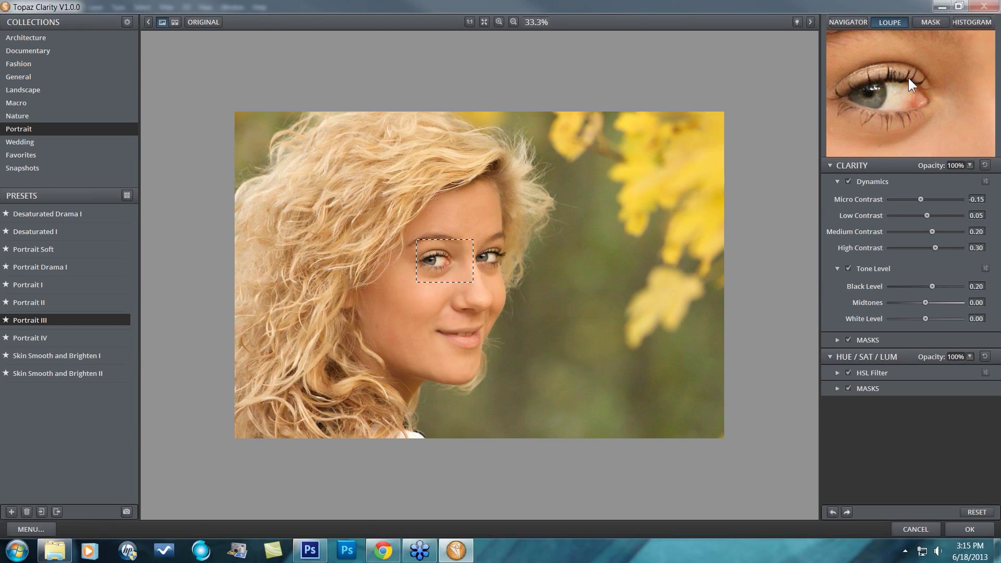
{"action": "left_click", "coordinate": [932, 119]}
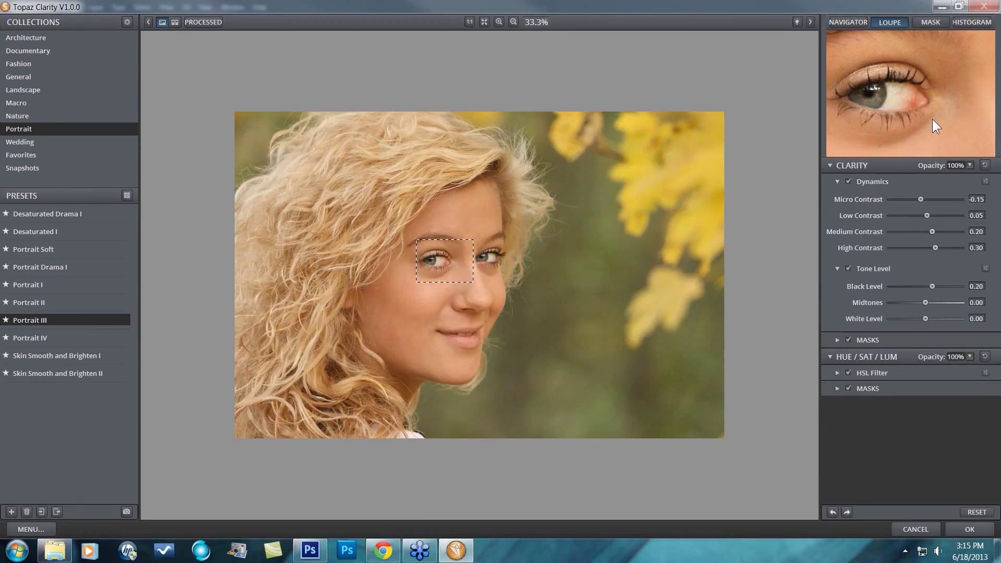
{"action": "left_click", "coordinate": [929, 119]}
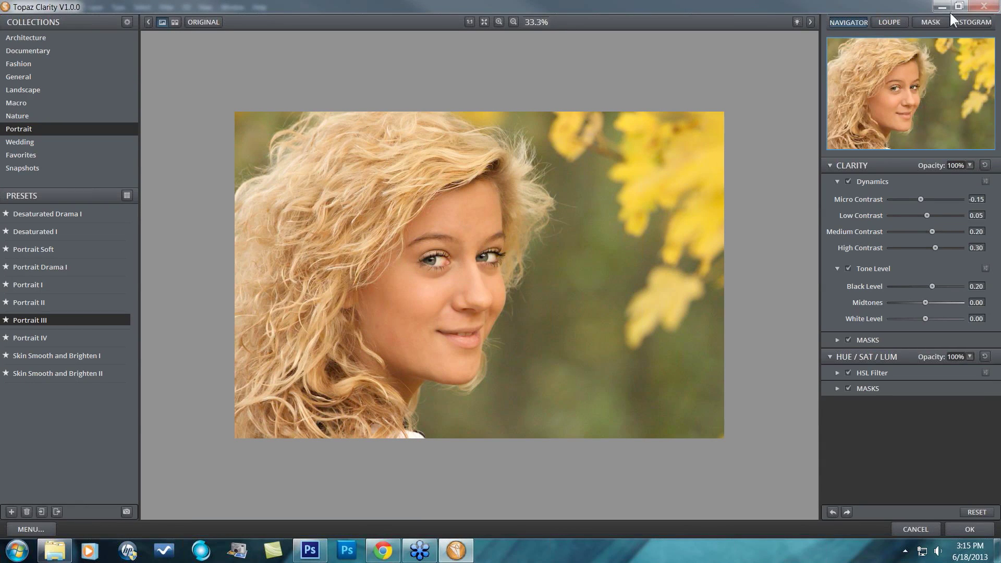
Step: Collapse the Hue / Sat / Lum section and Clarity's Tone Level group, leaving the Dynamics sliders expanded
{"action": "left_click", "coordinate": [829, 166]}
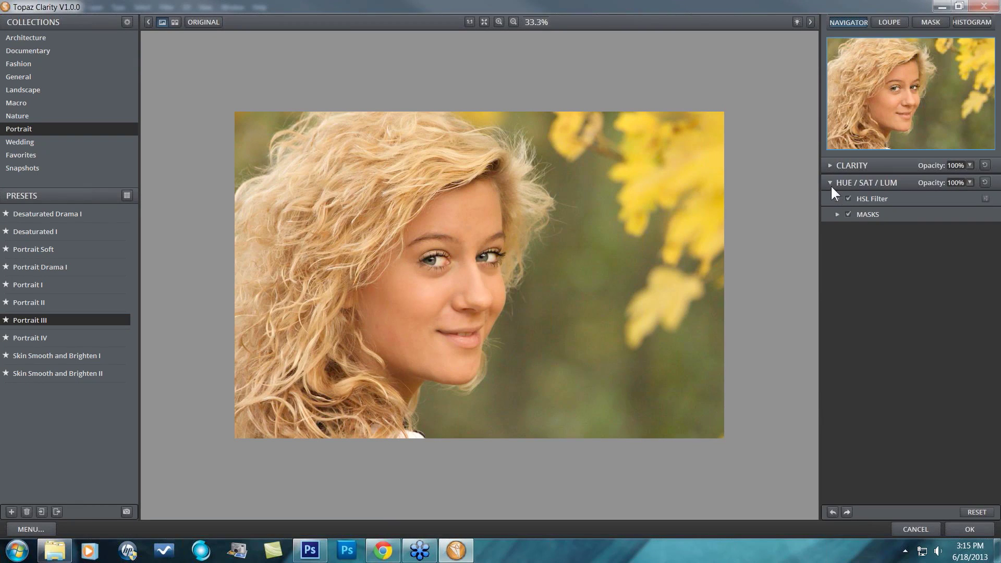
{"action": "left_click", "coordinate": [830, 183]}
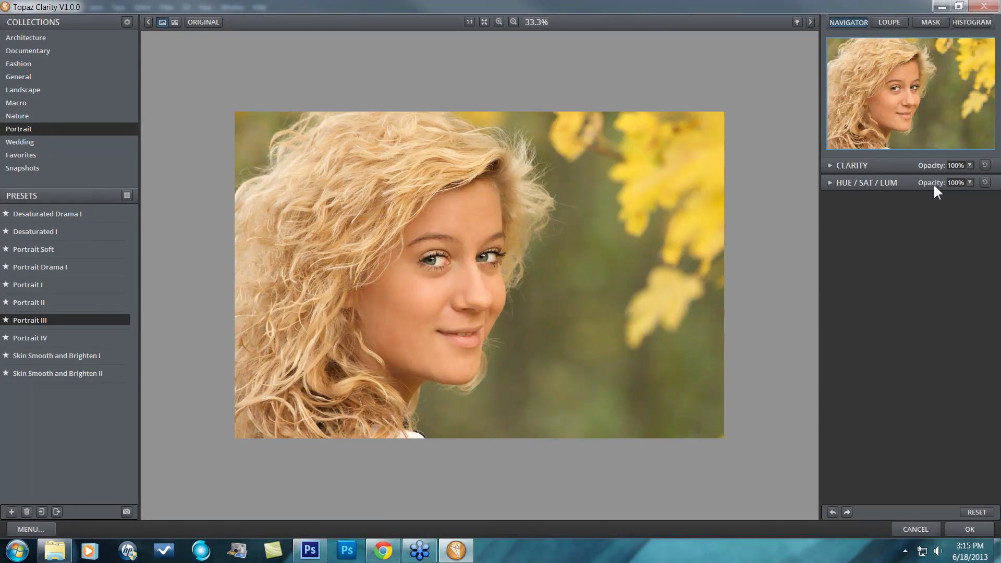
{"action": "left_click", "coordinate": [830, 166]}
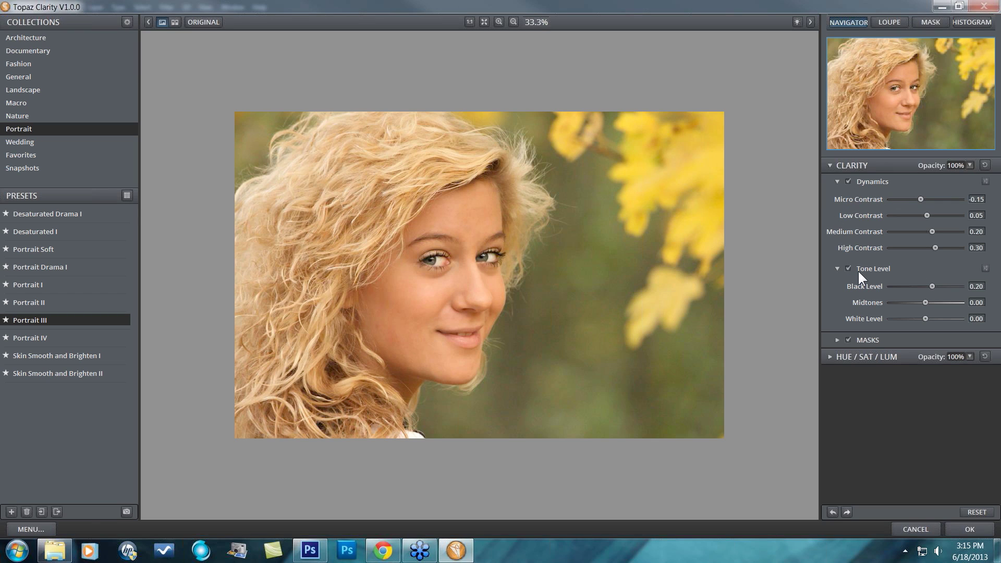
{"action": "left_click", "coordinate": [836, 268]}
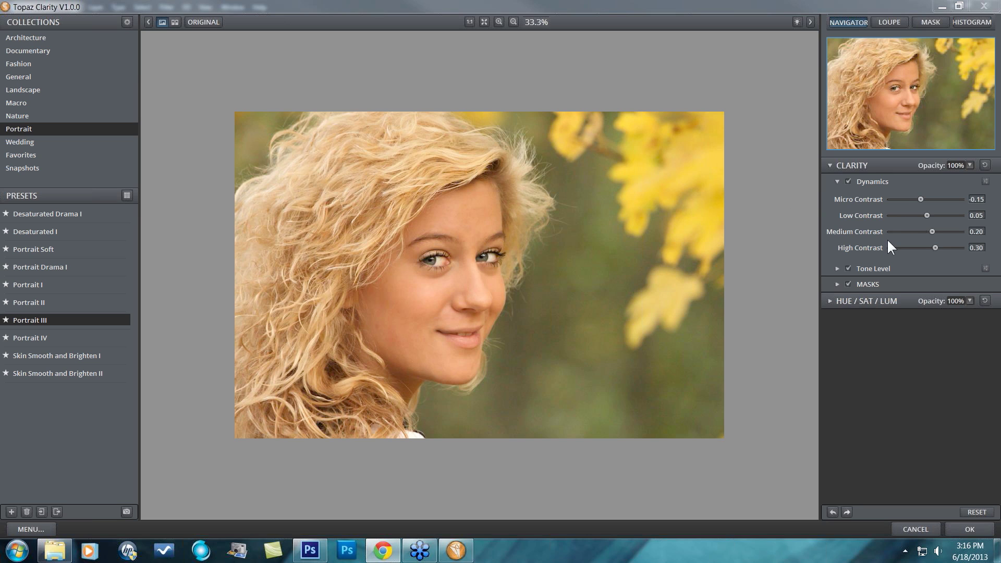
Step: Reset all adjustments and raise Micro Contrast to 0.67, comparing the skin and hair detail with the original at 100%
{"action": "left_click", "coordinate": [979, 511]}
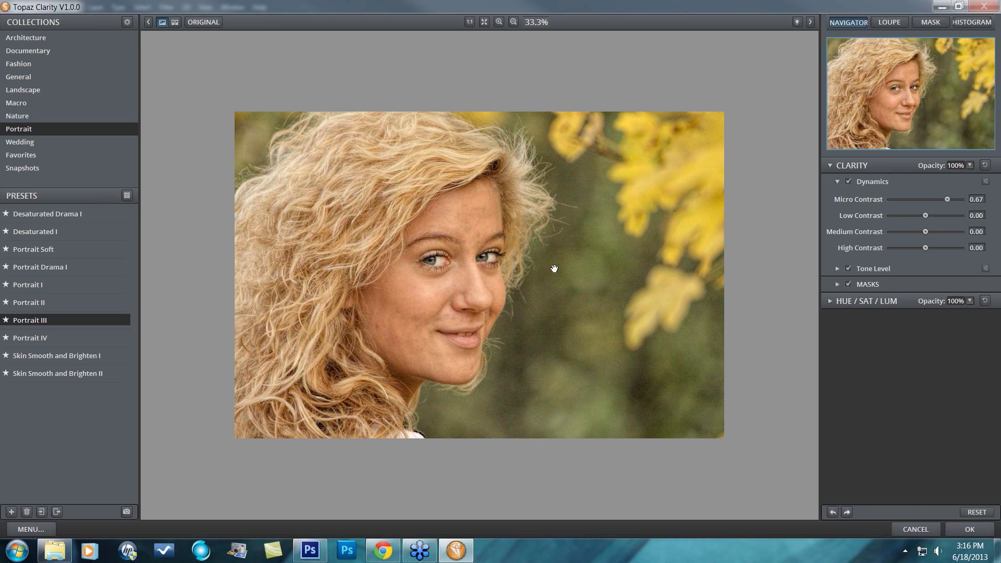
{"action": "left_click", "coordinate": [471, 21]}
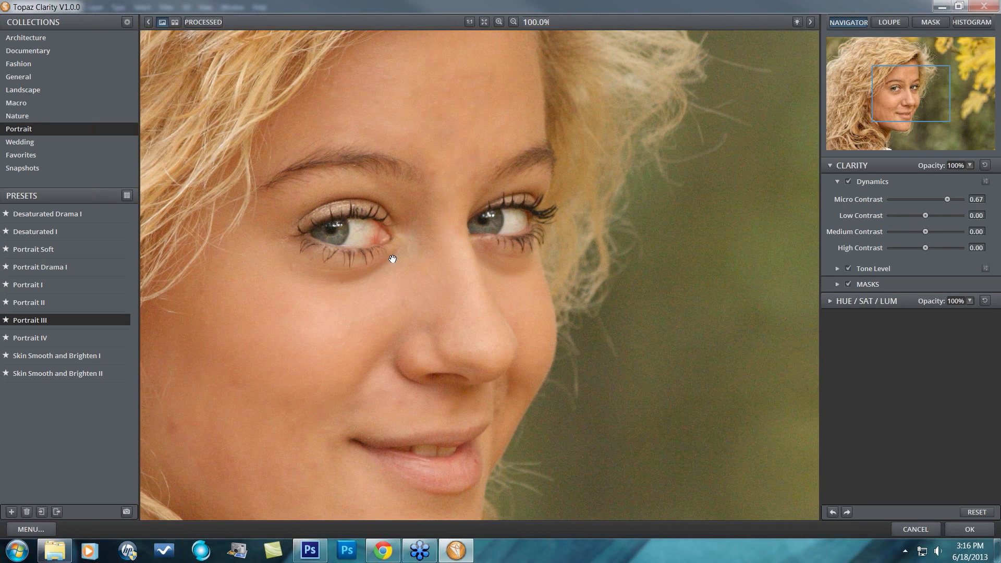
{"action": "left_click", "coordinate": [359, 287]}
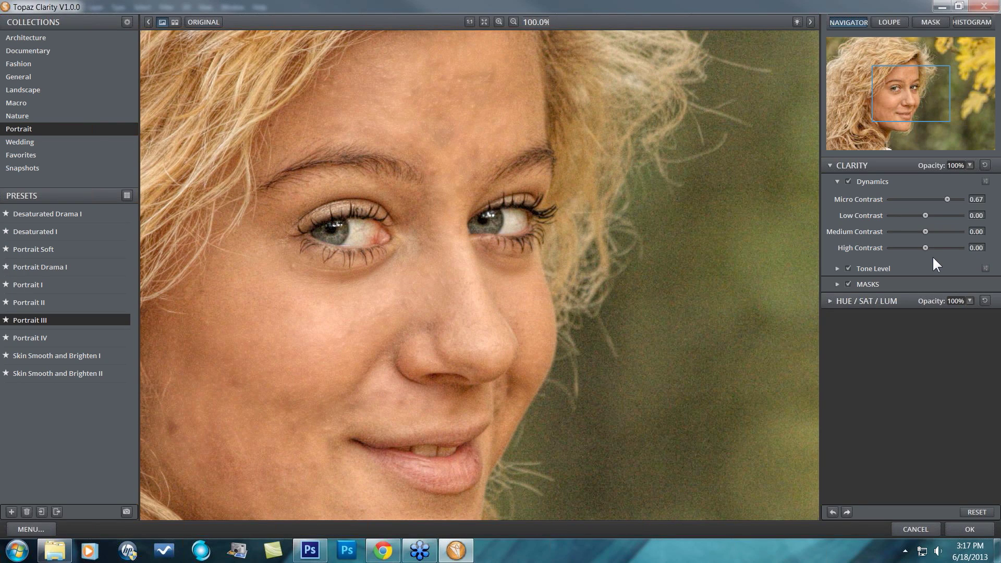
{"action": "left_click_drag", "start_coordinate": [900, 110], "coordinate": [888, 101]}
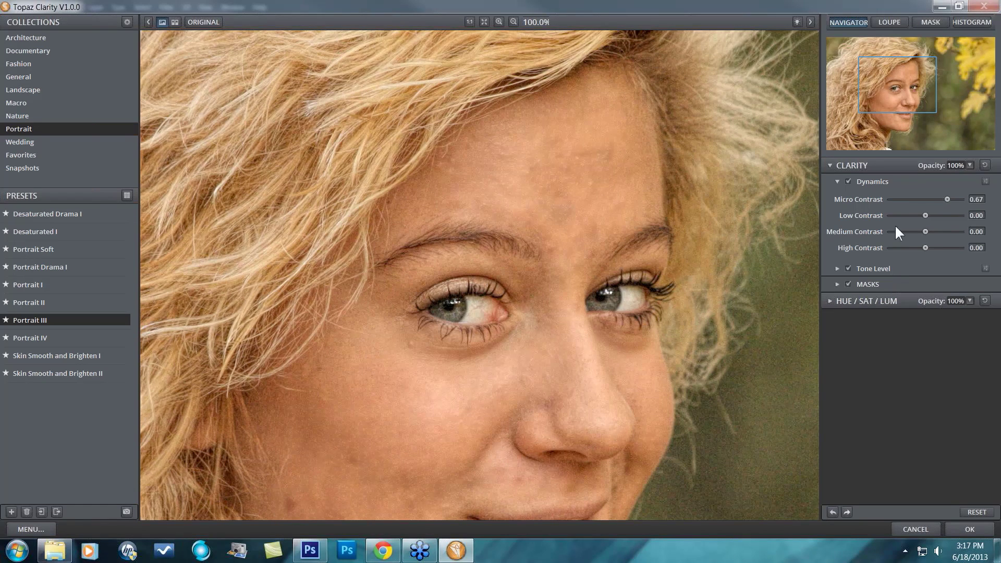
Step: Smooth the skin by lowering Micro Contrast through -0.27 to -0.66, comparing the face with the original in between
{"action": "left_click_drag", "start_coordinate": [943, 199], "coordinate": [919, 198]}
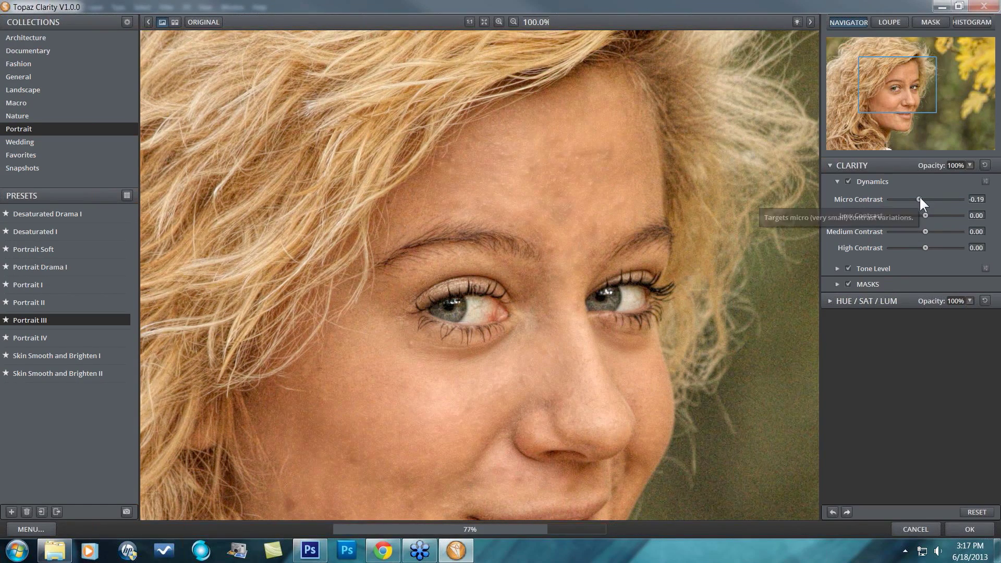
{"action": "left_click_drag", "start_coordinate": [919, 197], "coordinate": [915, 197]}
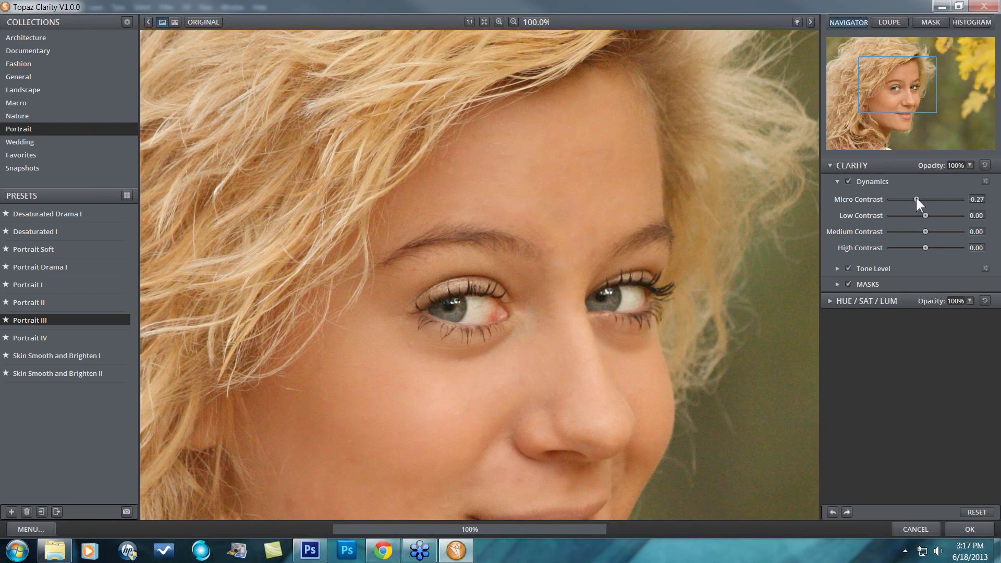
{"action": "left_click_drag", "start_coordinate": [885, 105], "coordinate": [880, 123]}
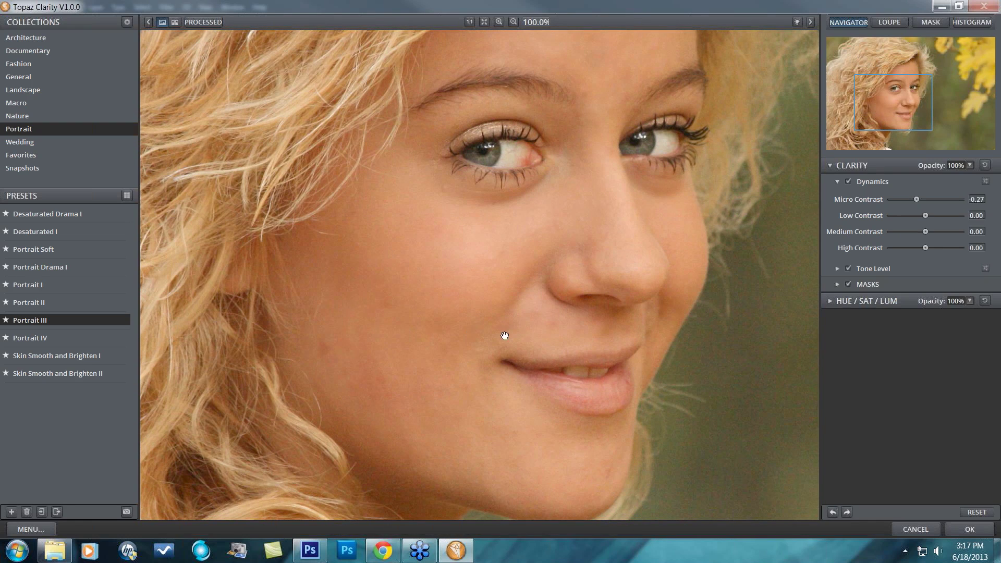
{"action": "left_click", "coordinate": [647, 274]}
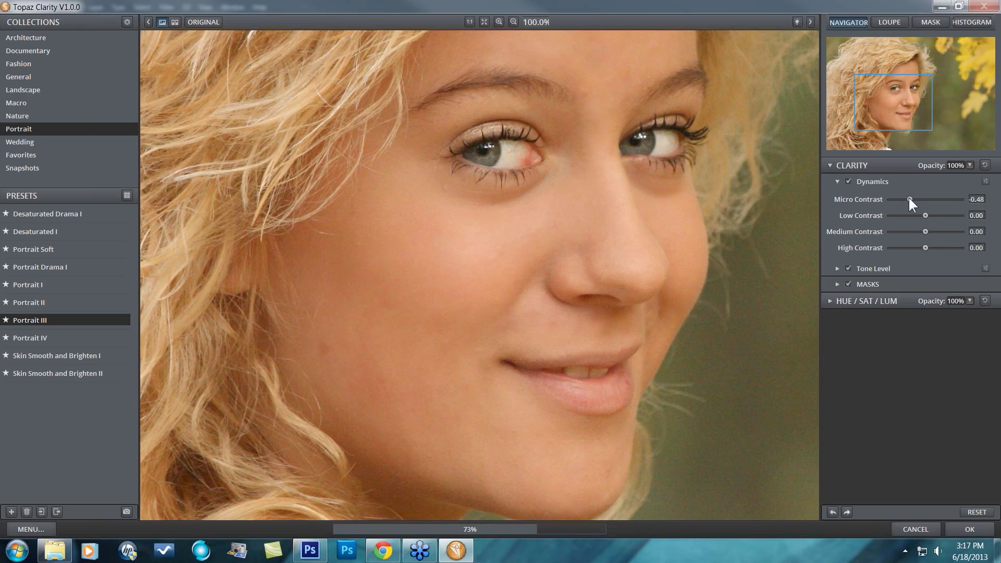
{"action": "left_click_drag", "start_coordinate": [909, 199], "coordinate": [904, 198]}
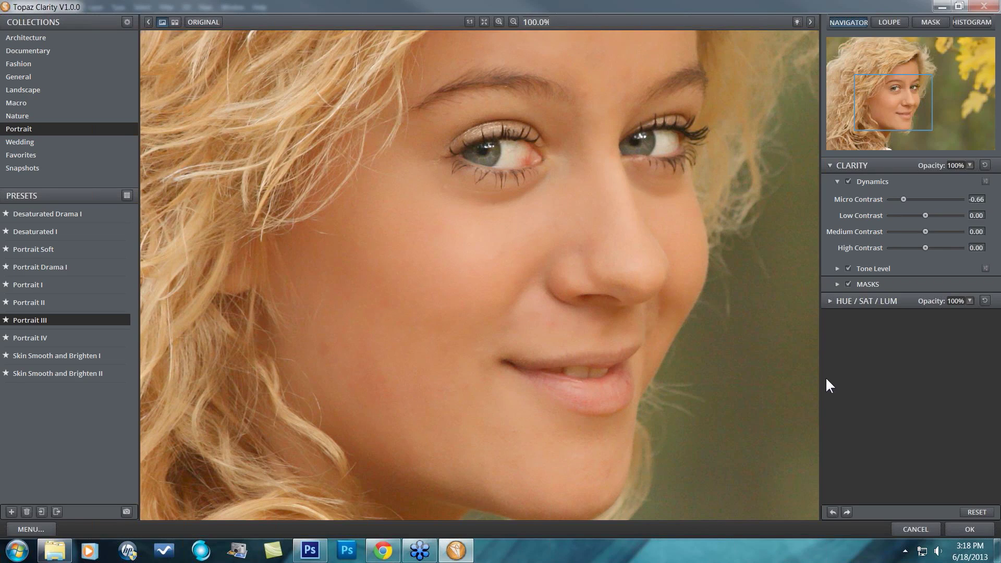
Step: Try the Portrait presets Desaturated Drama I, Desaturated I, Portrait Soft and Skin Smooth and Brighten I on the close-up face
{"action": "mouse_move", "coordinate": [58, 215]}
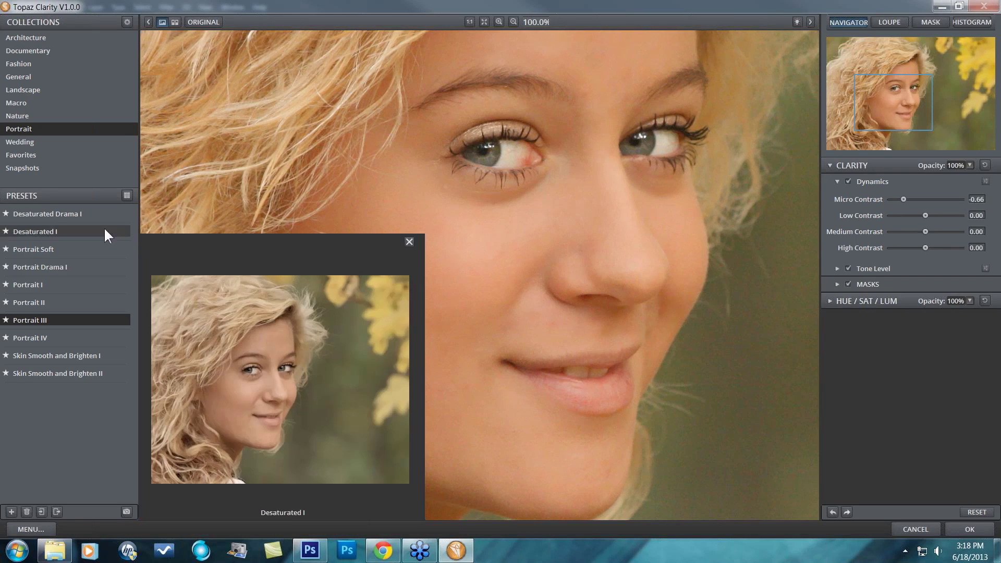
{"action": "left_click", "coordinate": [57, 214]}
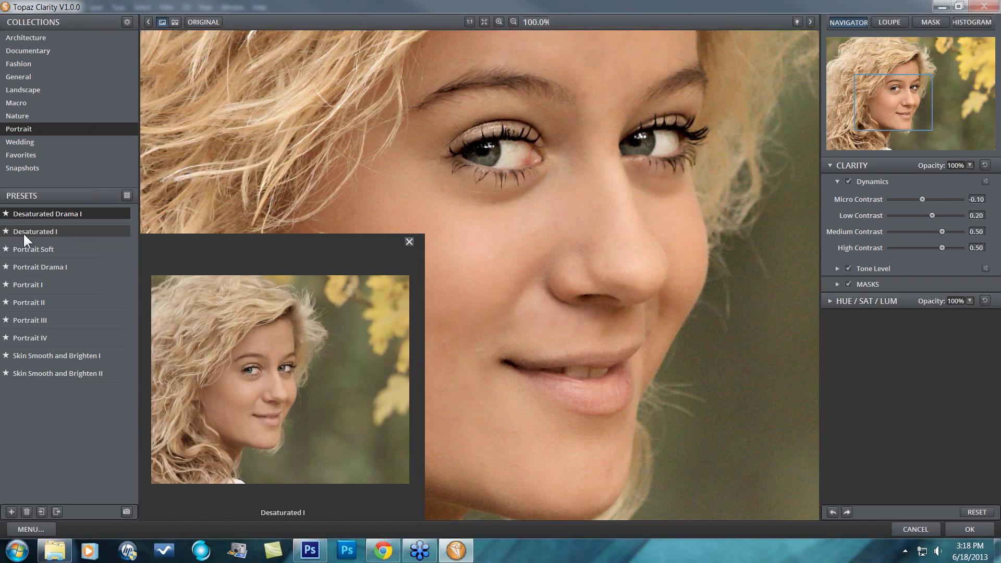
{"action": "left_click", "coordinate": [22, 233]}
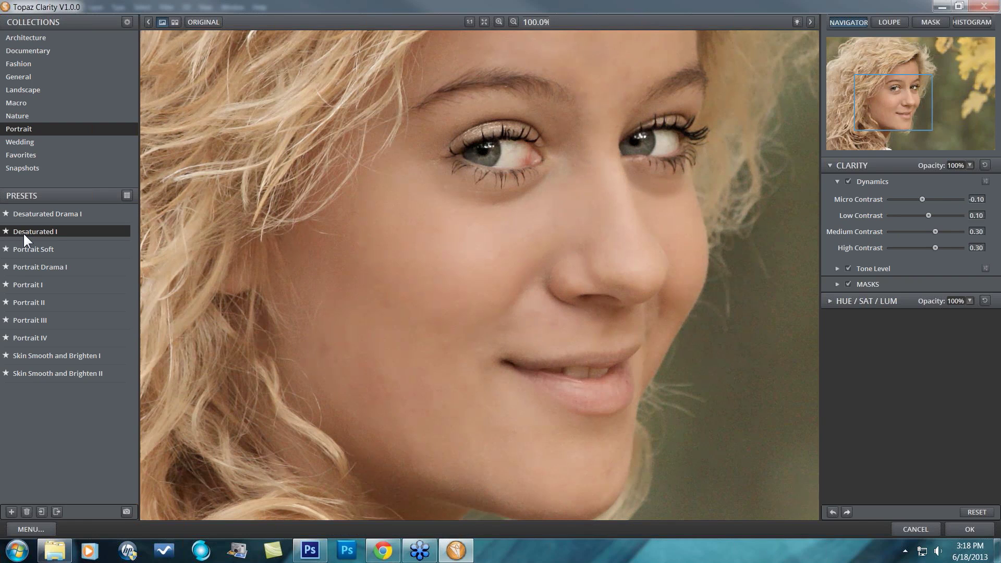
{"action": "left_click", "coordinate": [24, 247]}
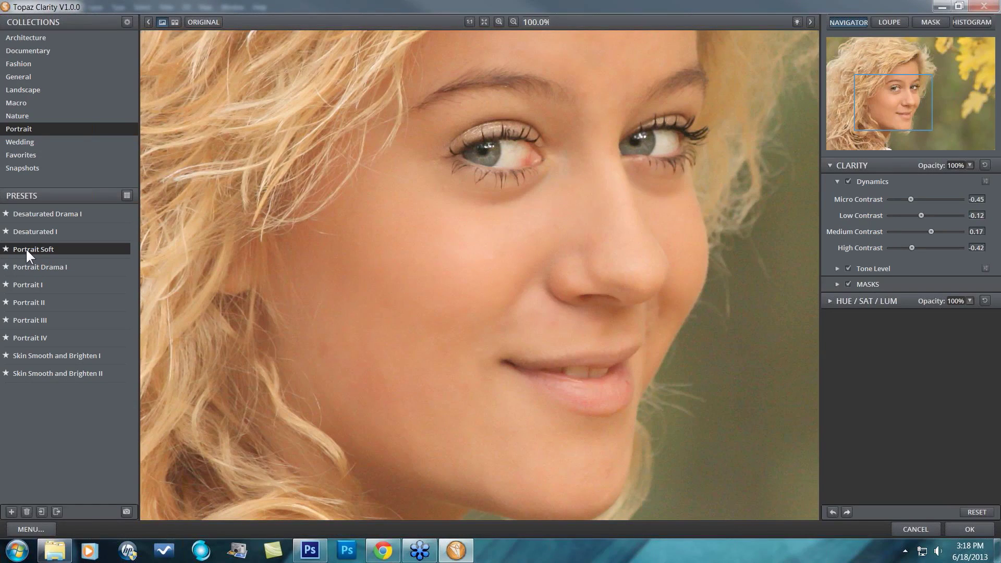
{"action": "mouse_move", "coordinate": [17, 353]}
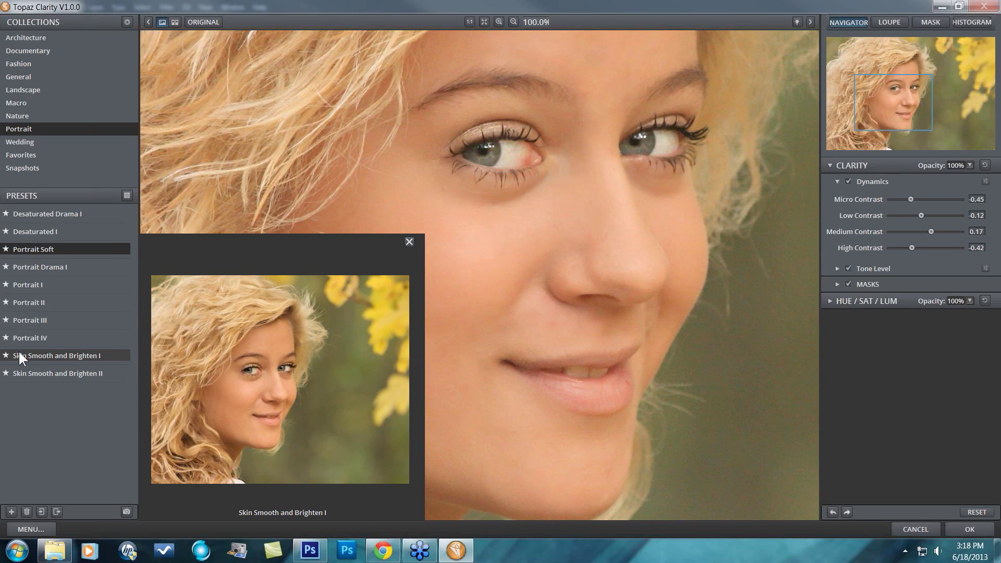
{"action": "left_click", "coordinate": [20, 352]}
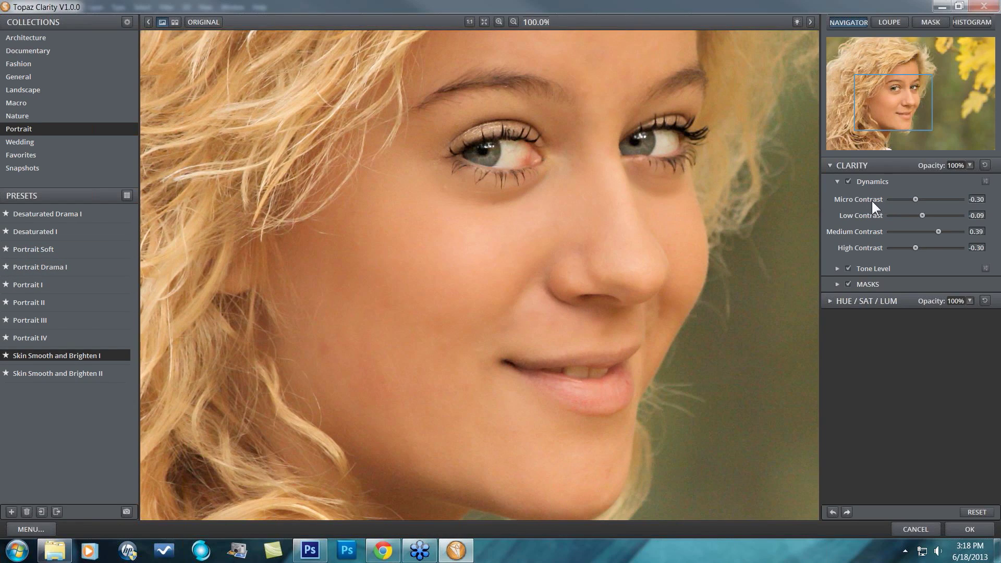
Step: Reset the Dynamics contrast sliders to 0.00 and set Low Contrast to 0.31 on the full portrait
{"action": "double_click", "coordinate": [871, 195]}
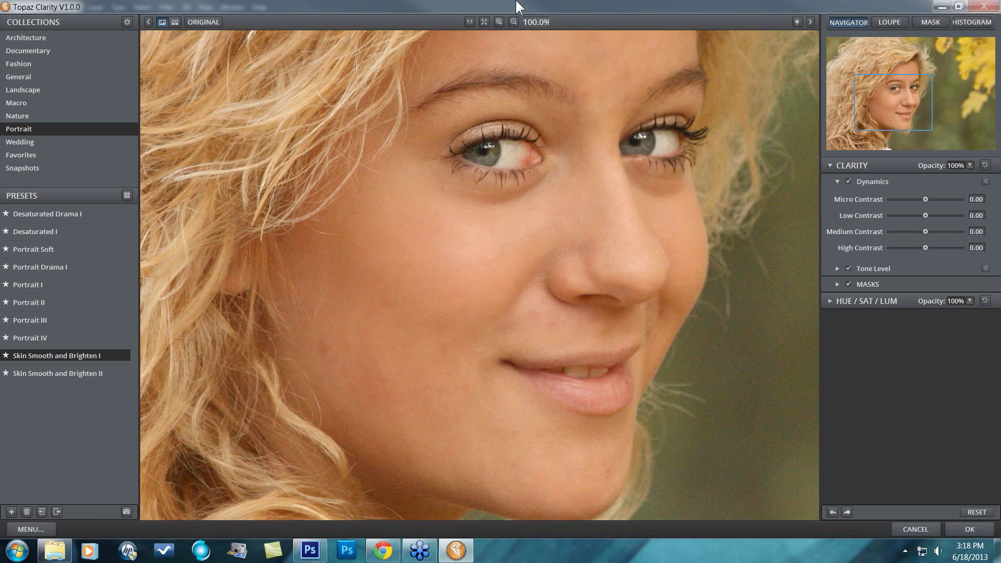
{"action": "left_click", "coordinate": [484, 22]}
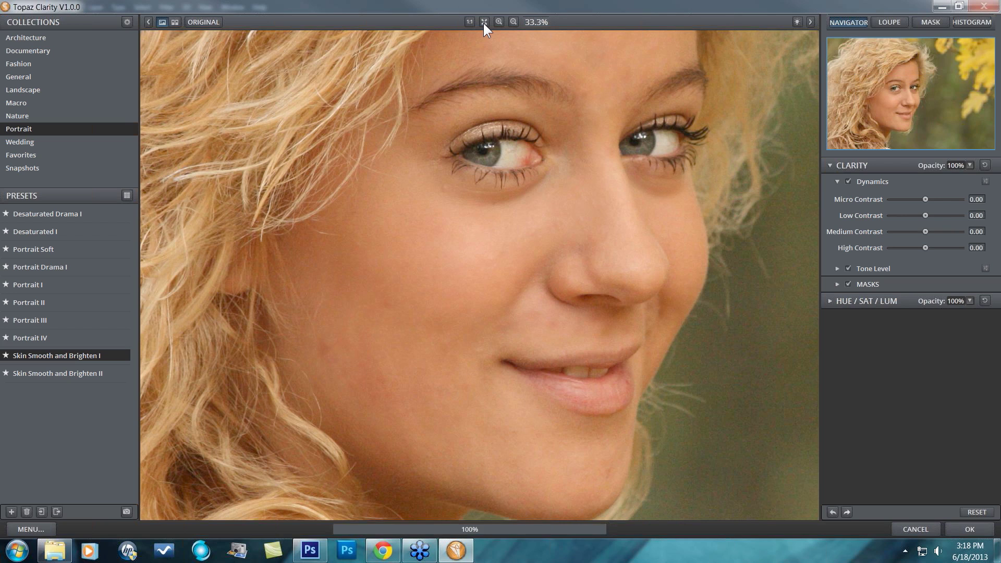
{"action": "left_click", "coordinate": [935, 216]}
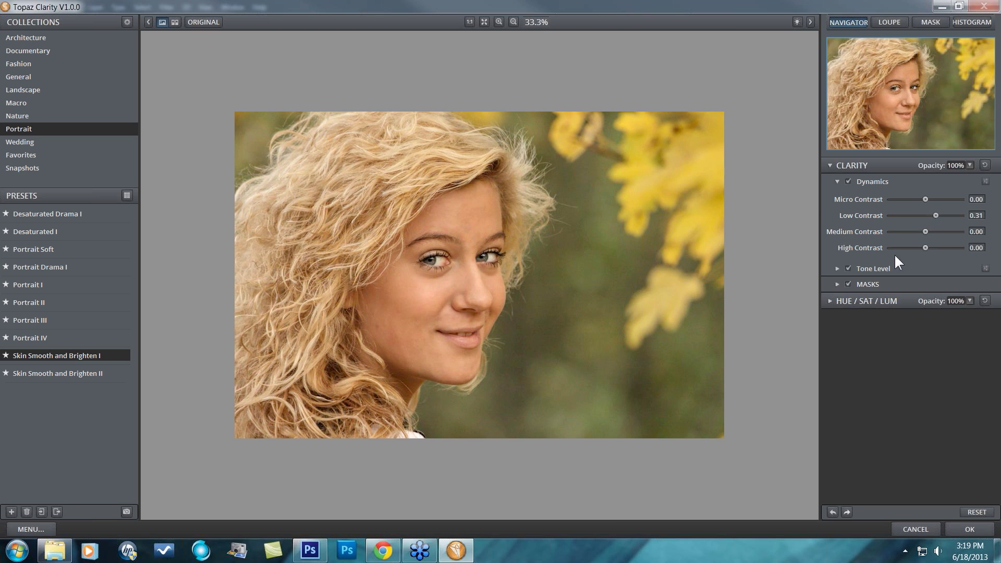
{"action": "left_click", "coordinate": [793, 255]}
Step: Examine the Low Contrast effect on the face at 100% and across the portrait at 50%
{"action": "left_click", "coordinate": [469, 22]}
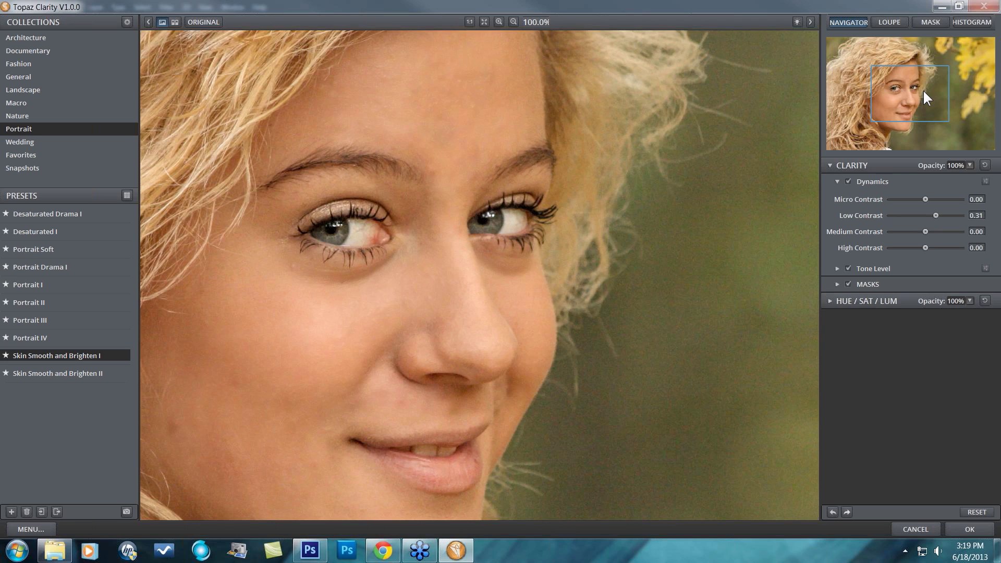
{"action": "left_click_drag", "start_coordinate": [922, 89], "coordinate": [911, 95]}
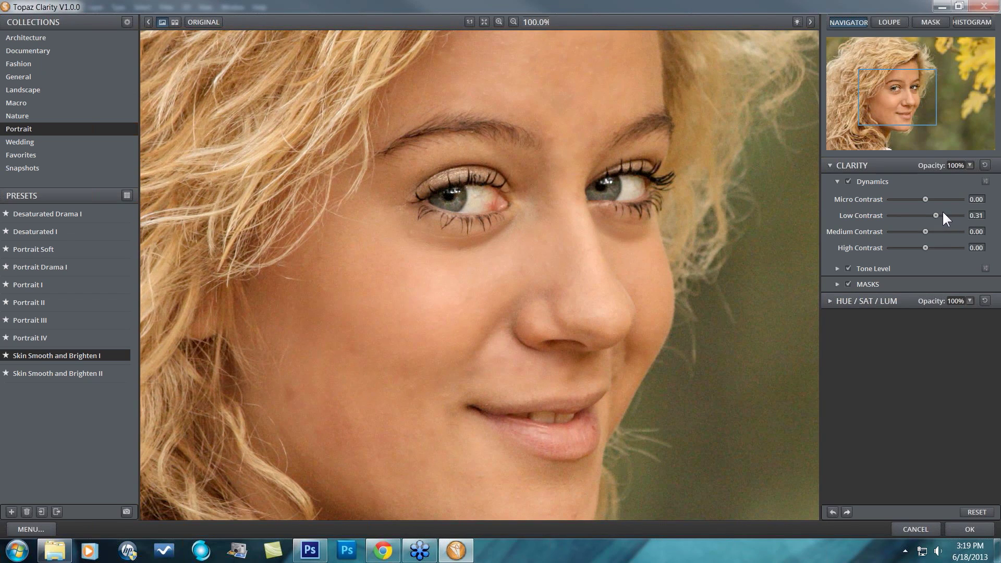
{"action": "left_click", "coordinate": [513, 22]}
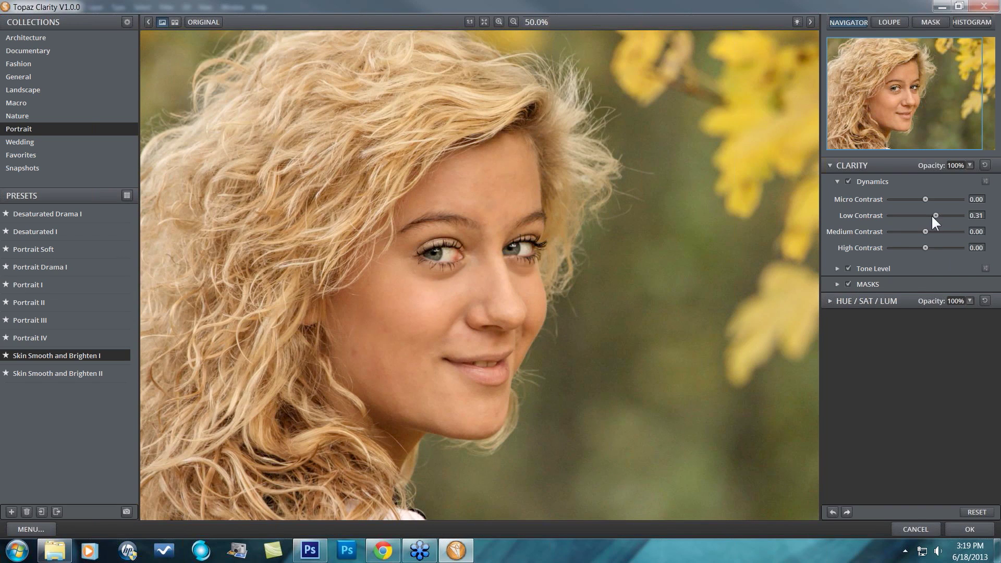
Step: Try Micro Contrast at -0.17 and -0.31 together with the Low Contrast boost, and reset all adjustments
{"action": "left_click_drag", "start_coordinate": [923, 195], "coordinate": [918, 195]}
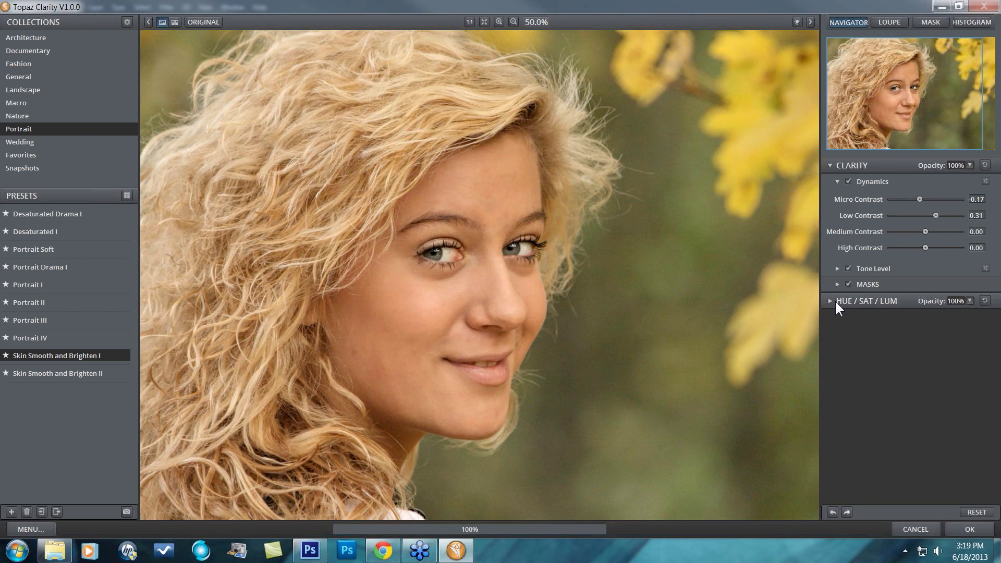
{"action": "left_click_drag", "start_coordinate": [917, 197], "coordinate": [916, 199]}
{"action": "left_click_drag", "start_coordinate": [626, 360], "coordinate": [695, 351]}
{"action": "left_click_drag", "start_coordinate": [764, 338], "coordinate": [832, 328]}
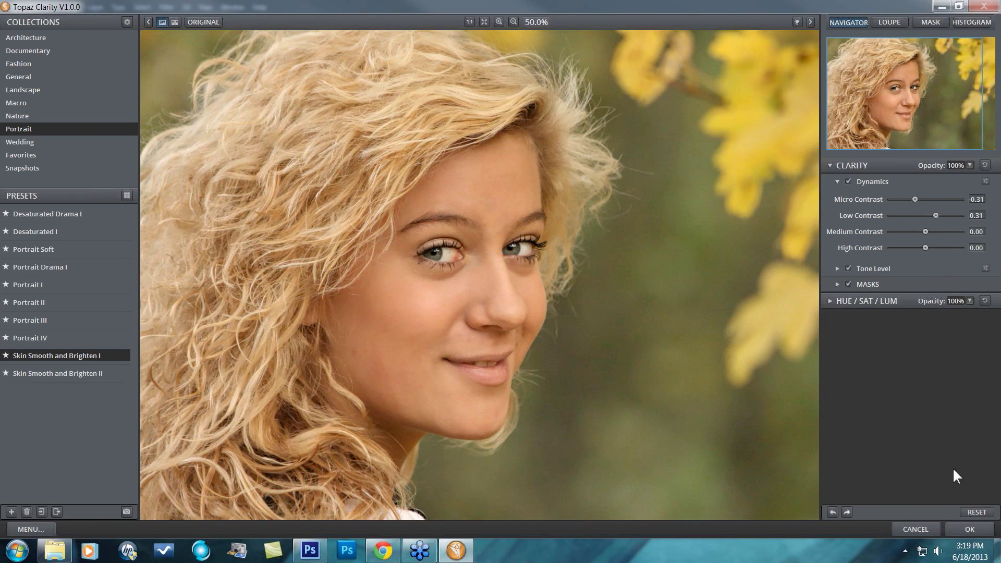
{"action": "left_click", "coordinate": [976, 512]}
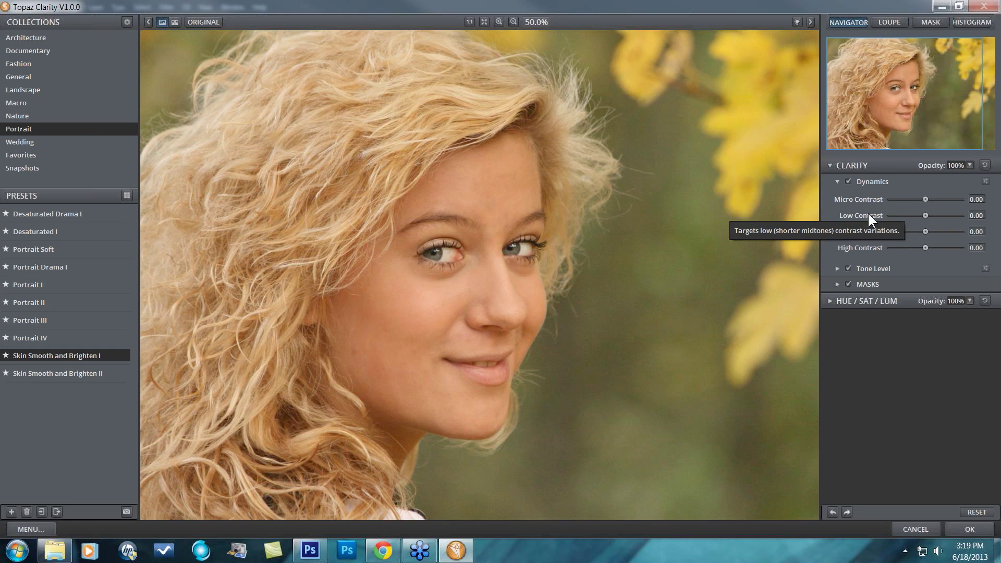
Step: Try Medium Contrast at 0.39 on the portrait and return it to 0.00
{"action": "left_click_drag", "start_coordinate": [925, 232], "coordinate": [938, 232]}
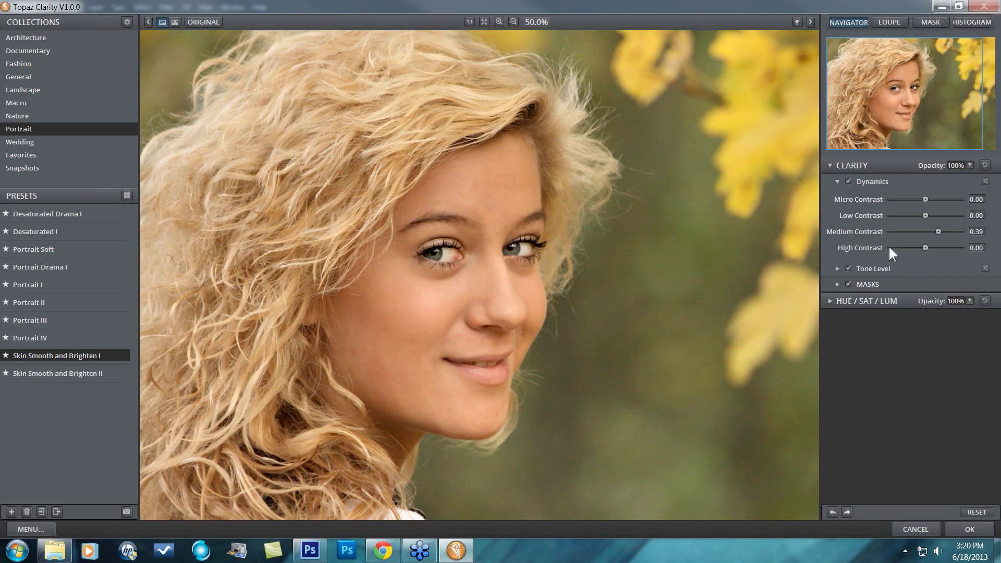
{"action": "mouse_move", "coordinate": [889, 251]}
{"action": "double_click", "coordinate": [847, 229]}
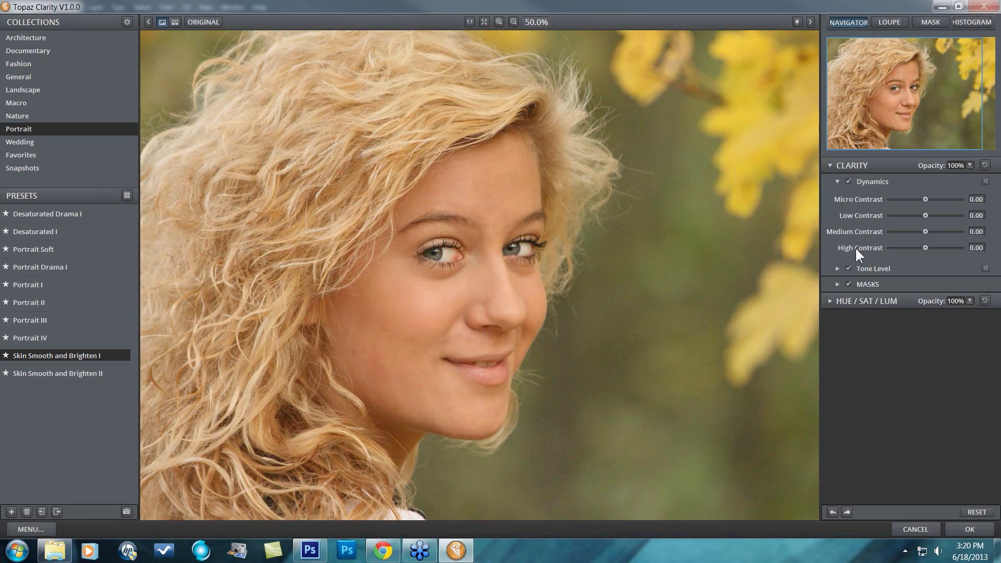
Step: Try High Contrast at 0.58 and 0.81, returning it to 0.00 after each trial
{"action": "left_click", "coordinate": [944, 248]}
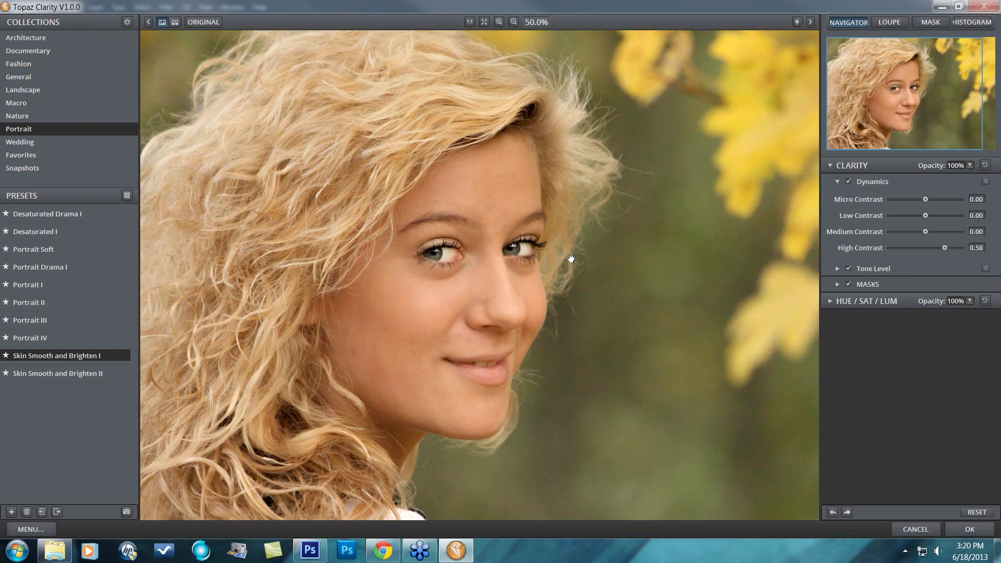
{"action": "double_click", "coordinate": [865, 248]}
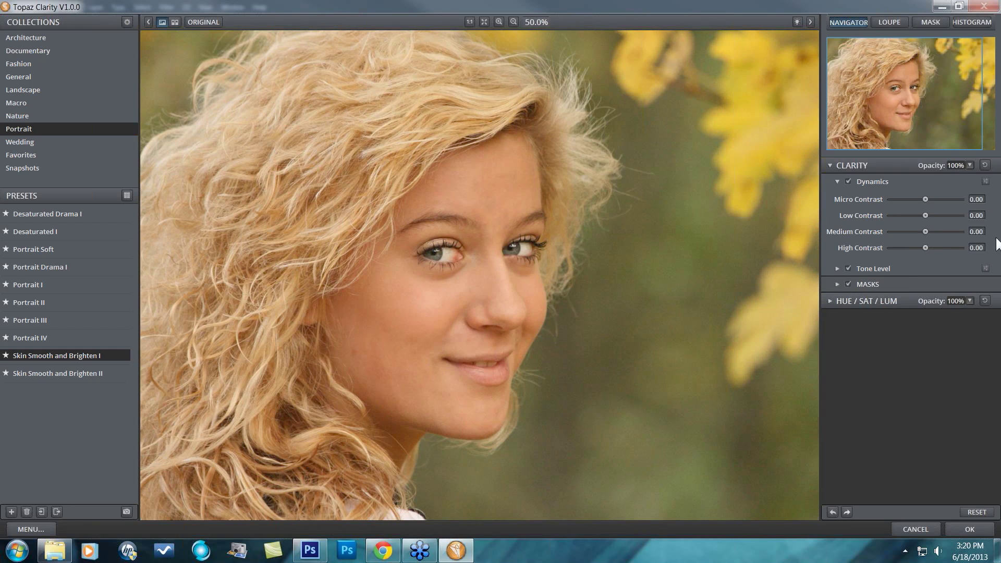
{"action": "left_click", "coordinate": [952, 247]}
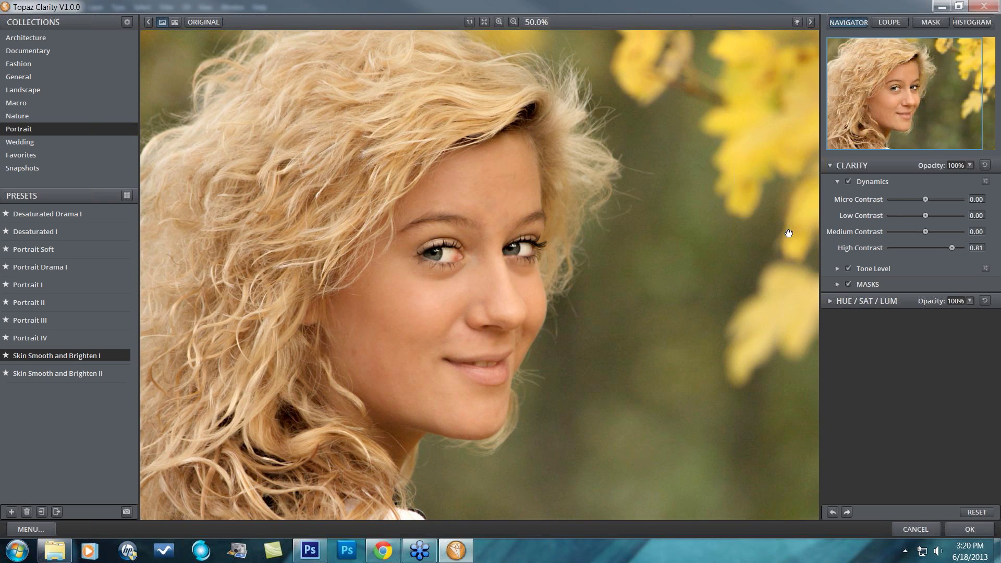
{"action": "double_click", "coordinate": [860, 245]}
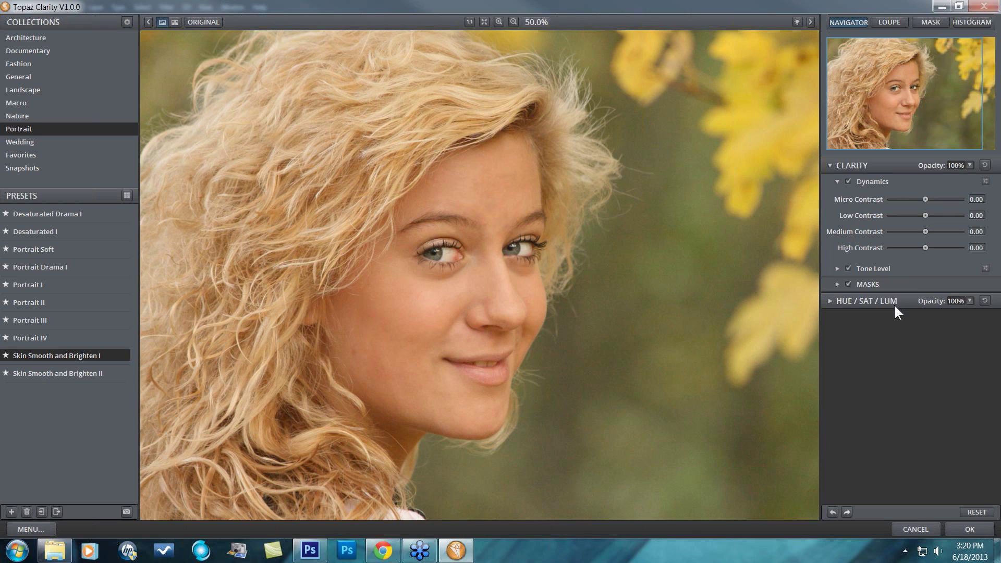
Step: Set Micro Contrast to -0.23, Low to 0.33, Medium to 0.27 and High to 0.38, and compare the portrait with the original
{"action": "left_click", "coordinate": [837, 181]}
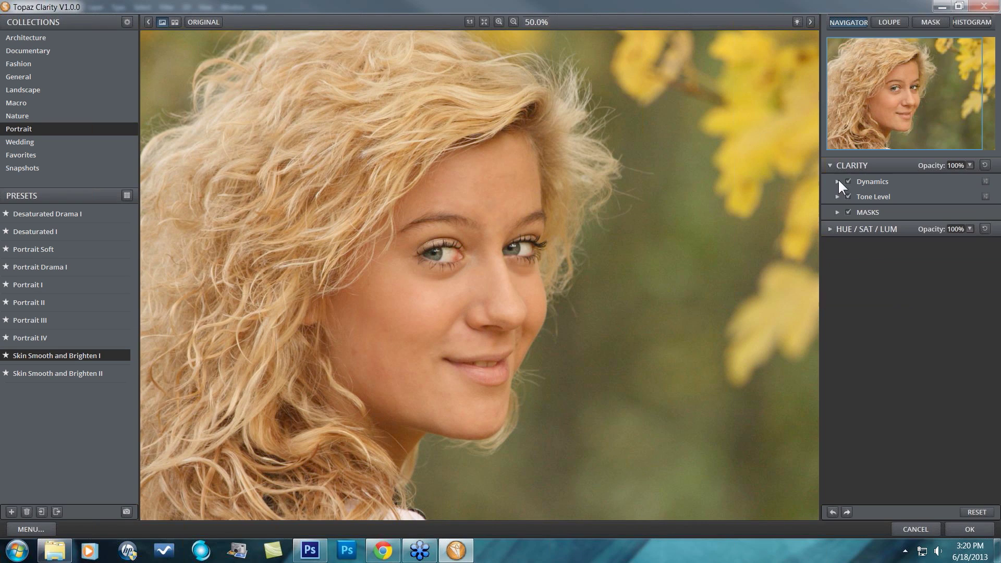
{"action": "left_click", "coordinate": [837, 182]}
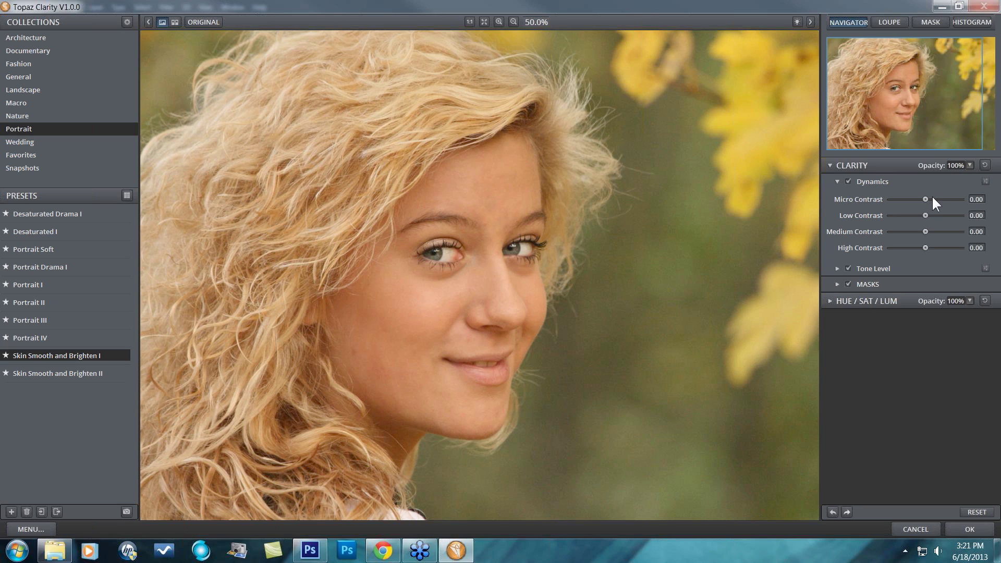
{"action": "left_click_drag", "start_coordinate": [923, 199], "coordinate": [917, 199]}
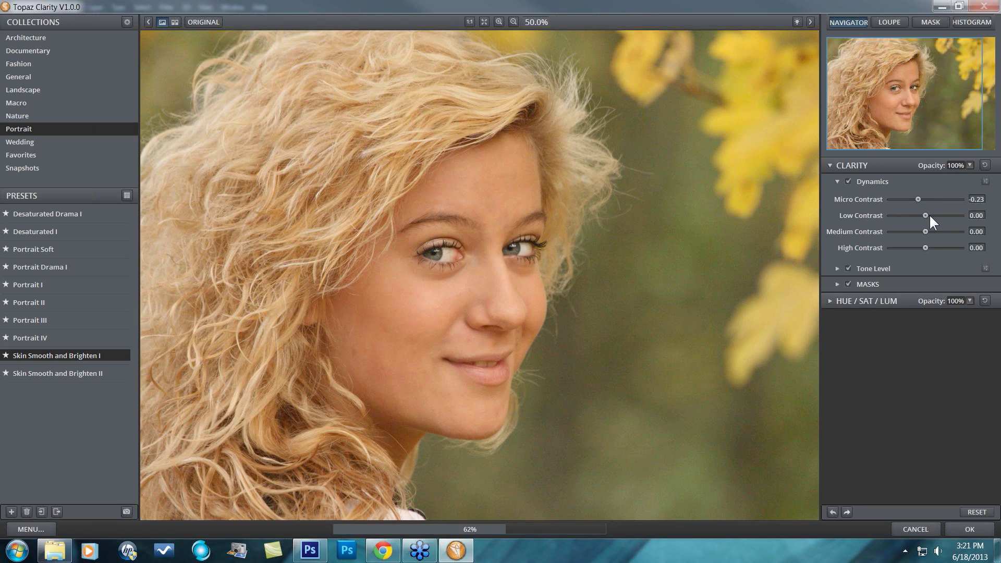
{"action": "left_click_drag", "start_coordinate": [932, 215], "coordinate": [935, 215]}
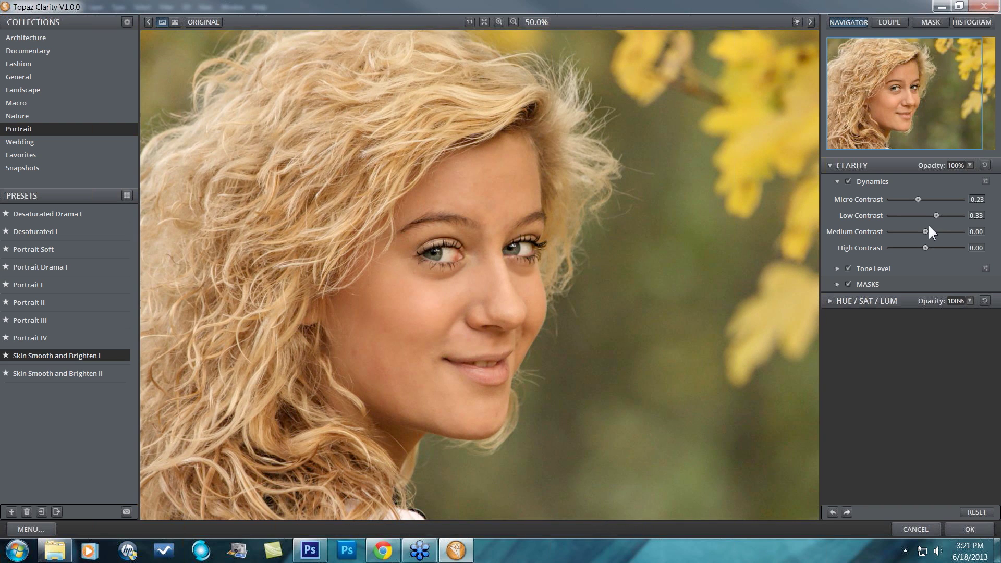
{"action": "left_click", "coordinate": [934, 232]}
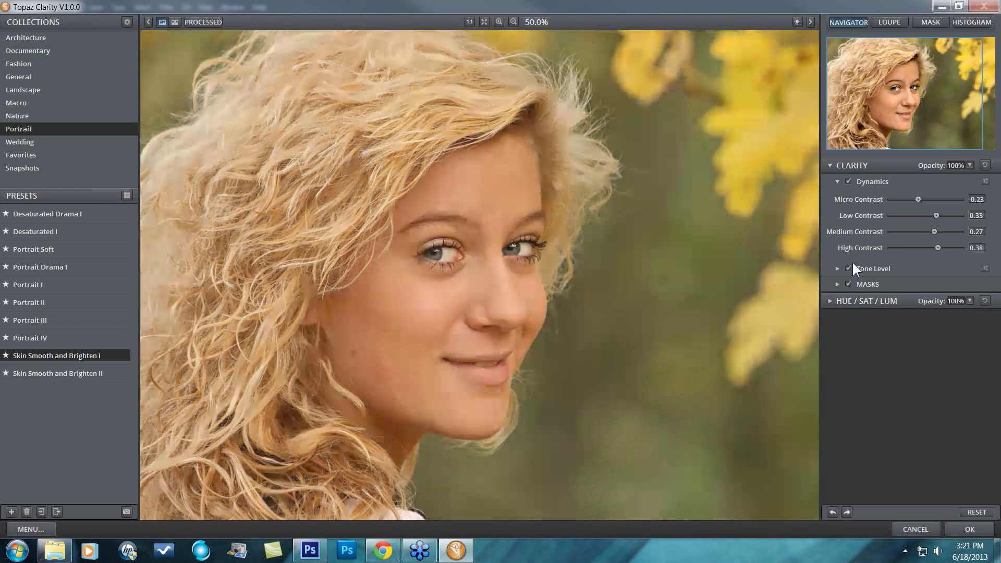
{"action": "key", "text": "space"}
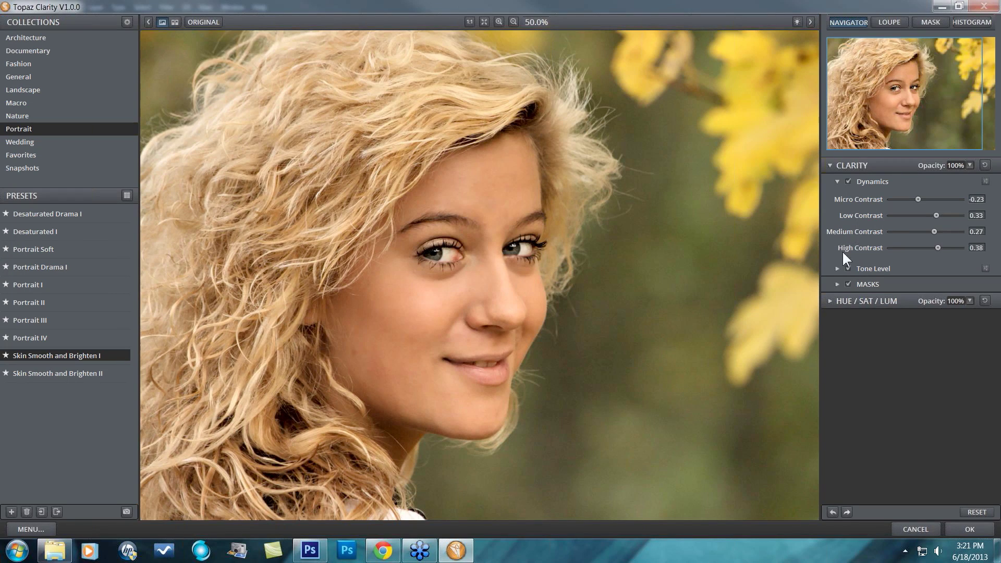
Step: Try the Black Level tone adjustment at 0.27 and -0.23, and return it to 0.00
{"action": "left_click", "coordinate": [837, 268]}
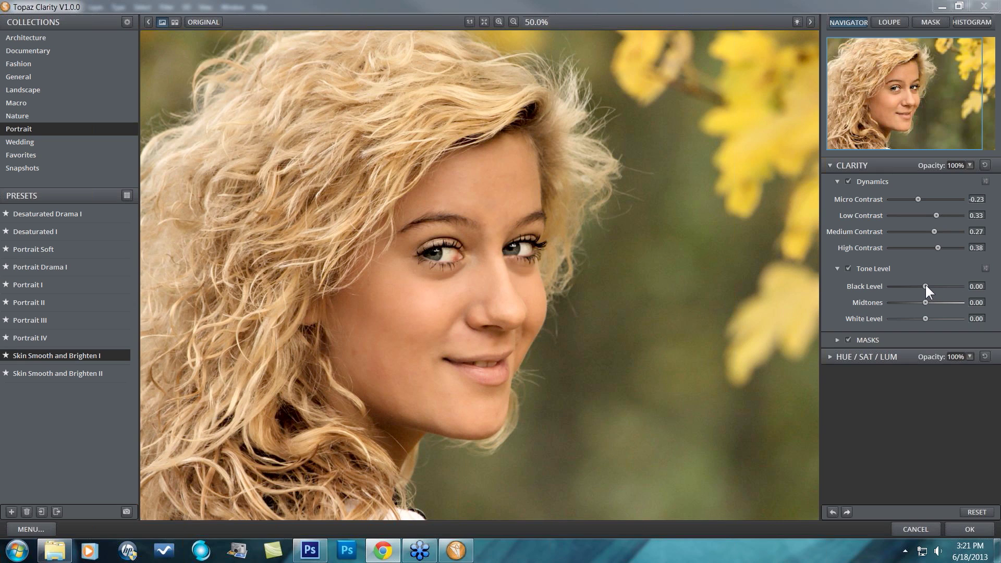
{"action": "left_click_drag", "start_coordinate": [927, 286], "coordinate": [929, 286]}
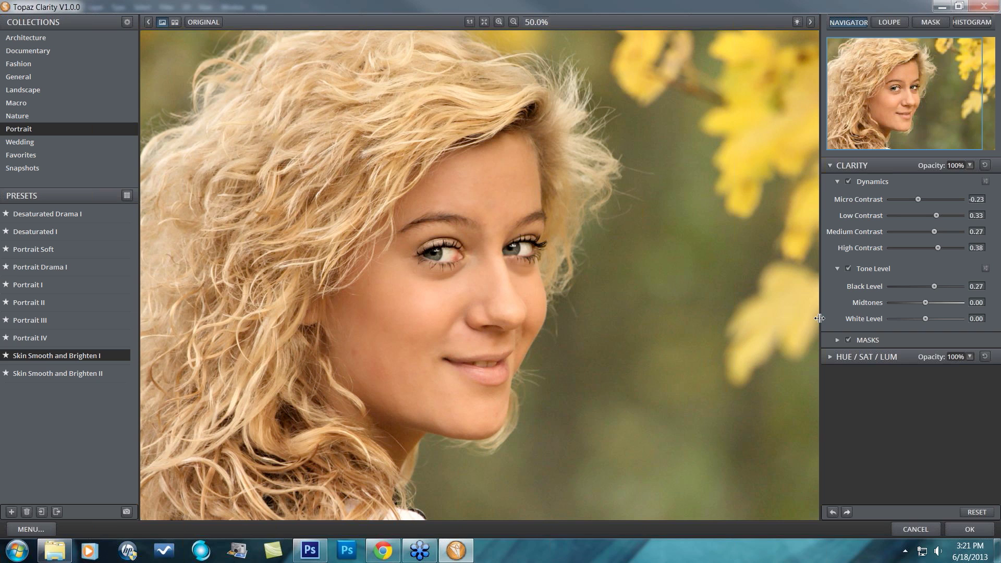
{"action": "left_click_drag", "start_coordinate": [934, 286], "coordinate": [918, 286]}
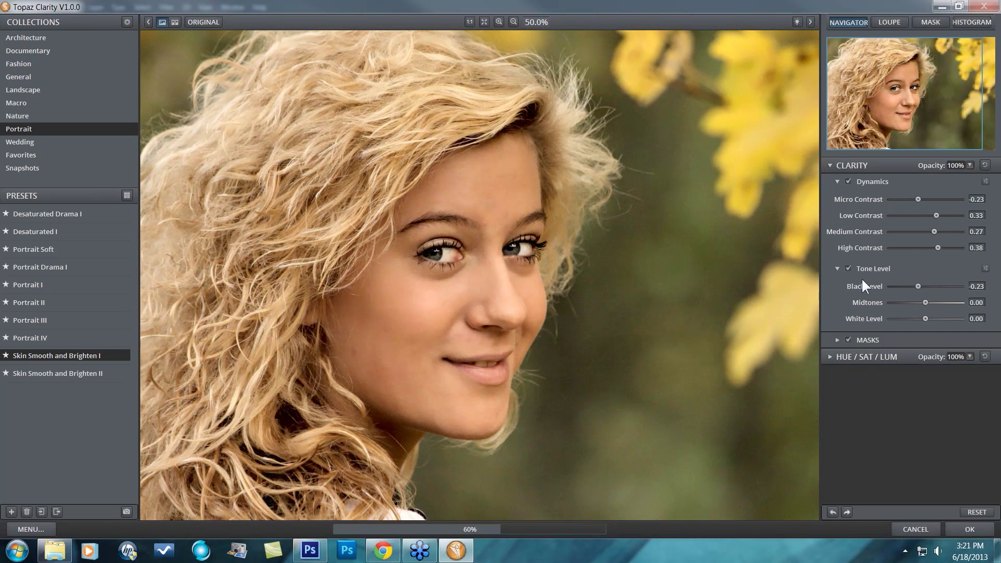
{"action": "double_click", "coordinate": [877, 287]}
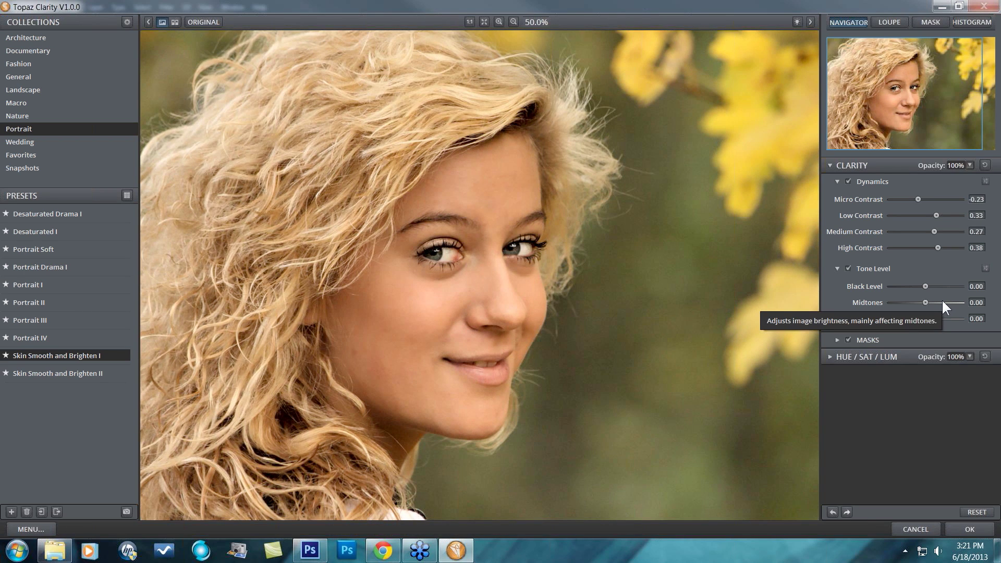
Step: Try Midtones at -0.22 and White Level at -0.33 and 0.34, returning both to 0.00
{"action": "mouse_move", "coordinate": [922, 301]}
{"action": "left_mouse_down"}
{"action": "mouse_move", "coordinate": [934, 300]}
{"action": "mouse_move", "coordinate": [917, 303]}
{"action": "left_mouse_up"}
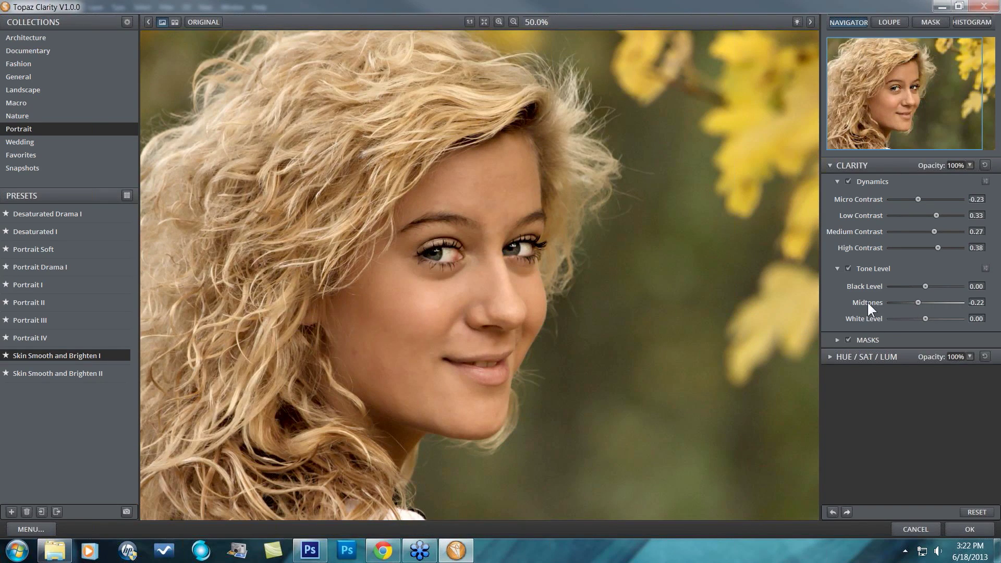
{"action": "double_click", "coordinate": [867, 300]}
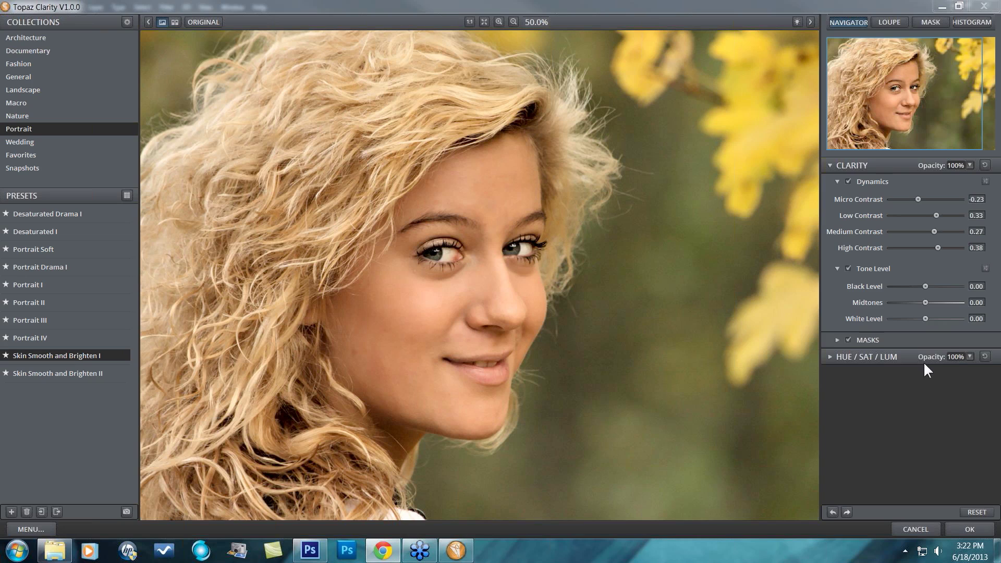
{"action": "left_click_drag", "start_coordinate": [923, 318], "coordinate": [914, 318]}
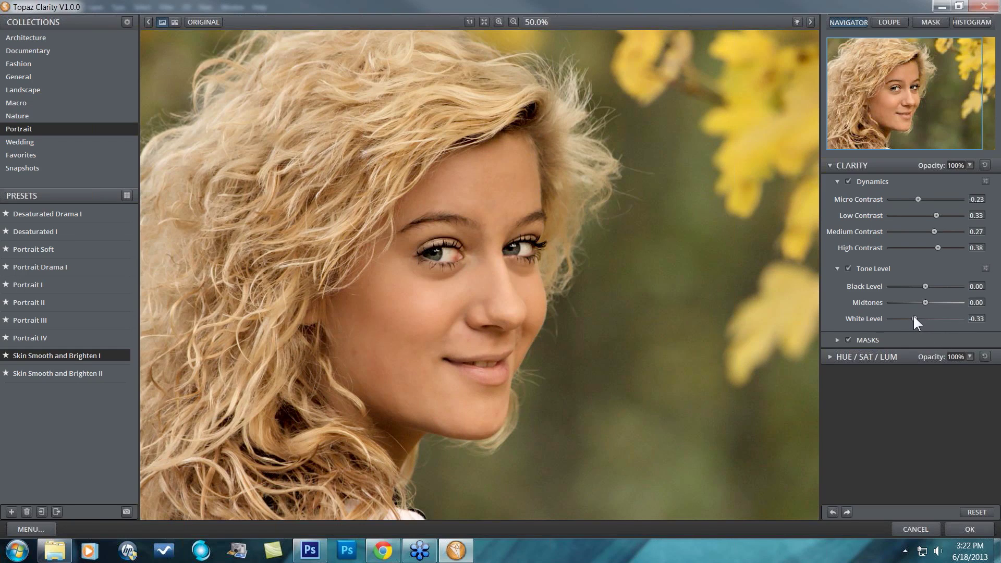
{"action": "left_click_drag", "start_coordinate": [914, 318], "coordinate": [936, 319]}
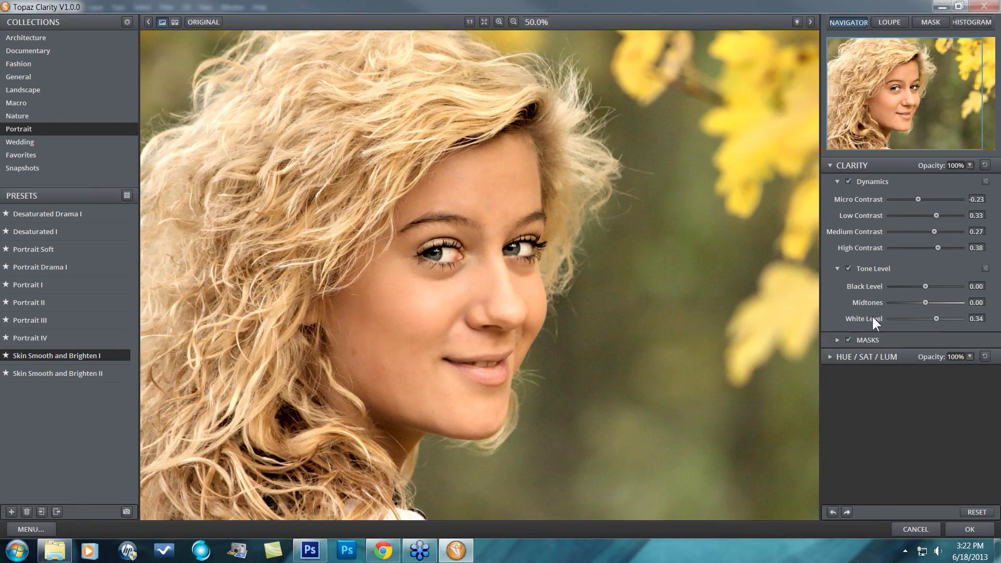
{"action": "double_click", "coordinate": [873, 317]}
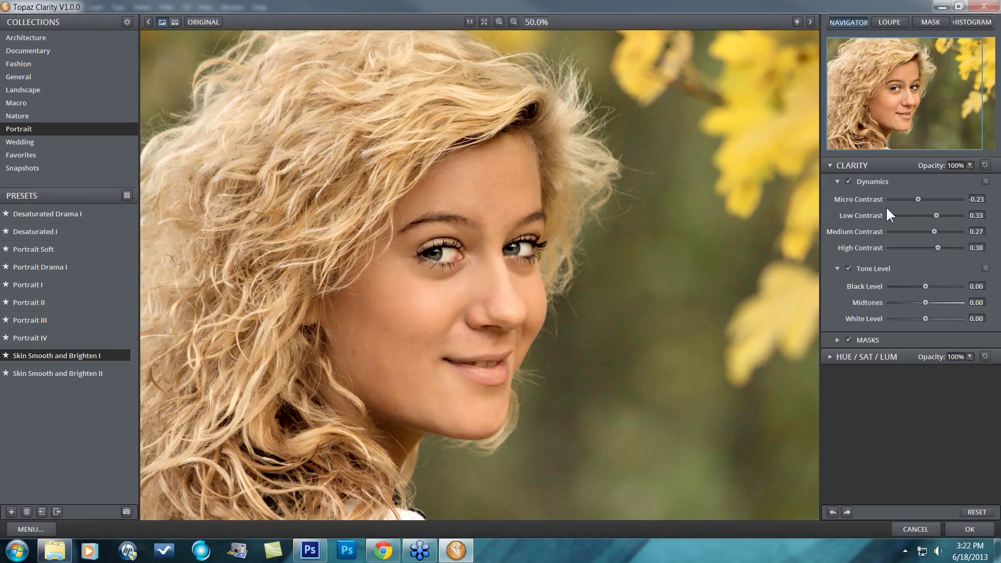
Step: Collapse the Clarity settings, show the HSL Filter's hue controls, and reset all adjustments
{"action": "left_click", "coordinate": [837, 269]}
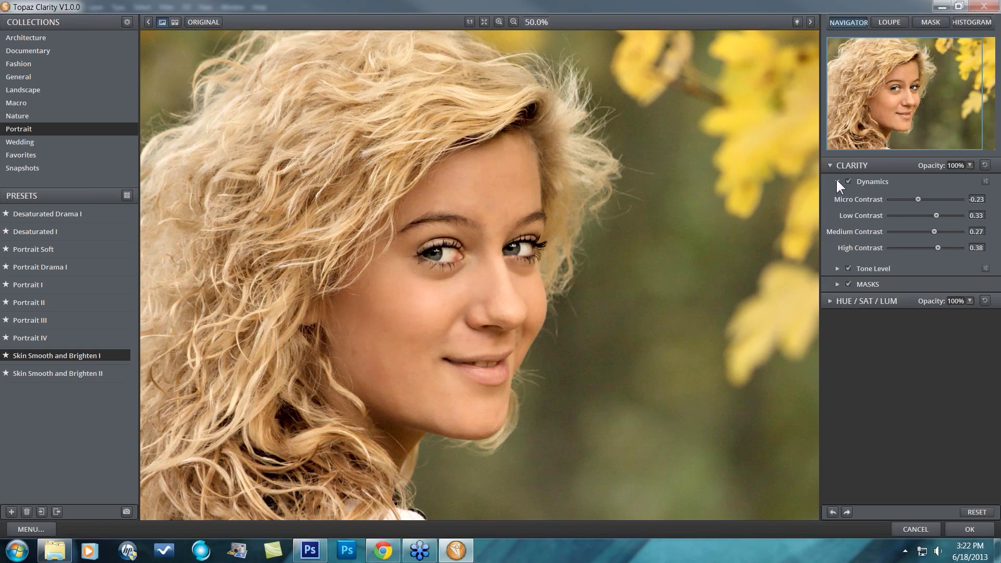
{"action": "left_click", "coordinate": [837, 181]}
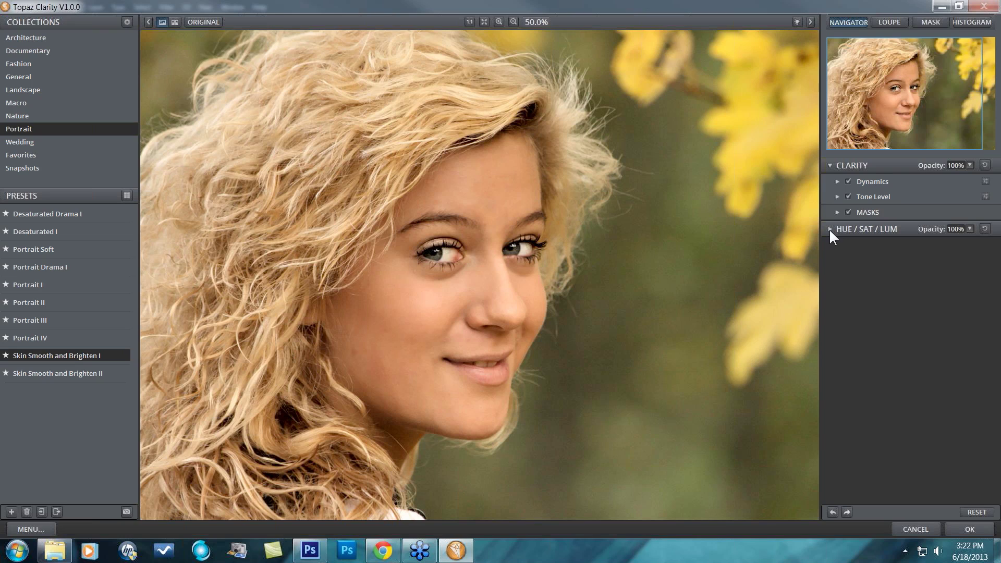
{"action": "left_click", "coordinate": [830, 229]}
{"action": "left_click", "coordinate": [837, 244]}
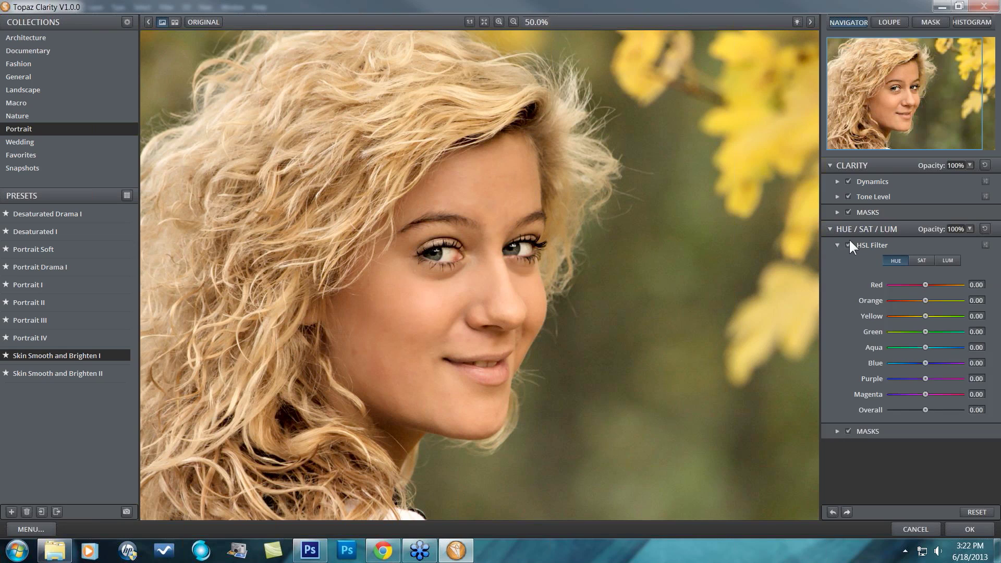
{"action": "left_click", "coordinate": [829, 165]}
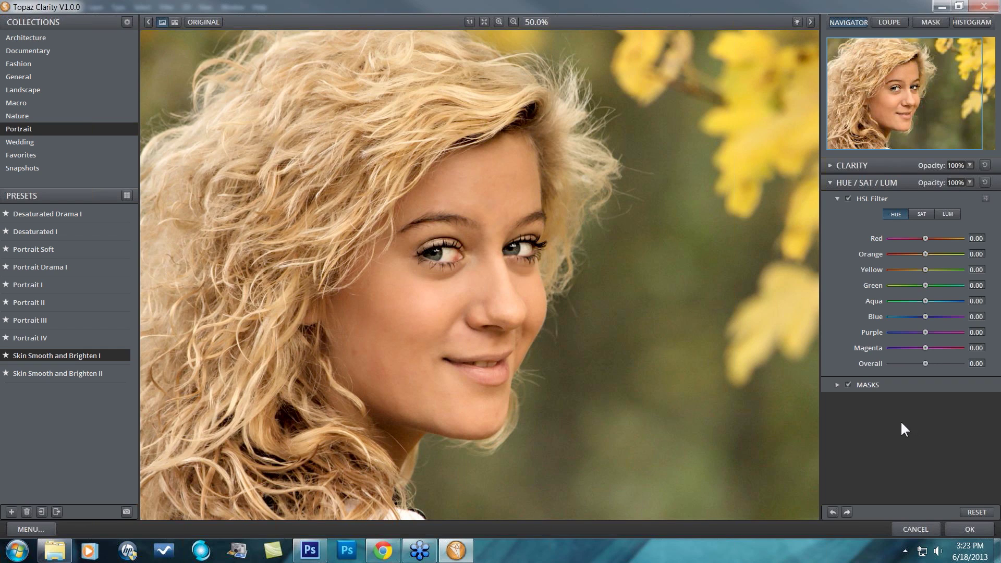
{"action": "left_click", "coordinate": [977, 511]}
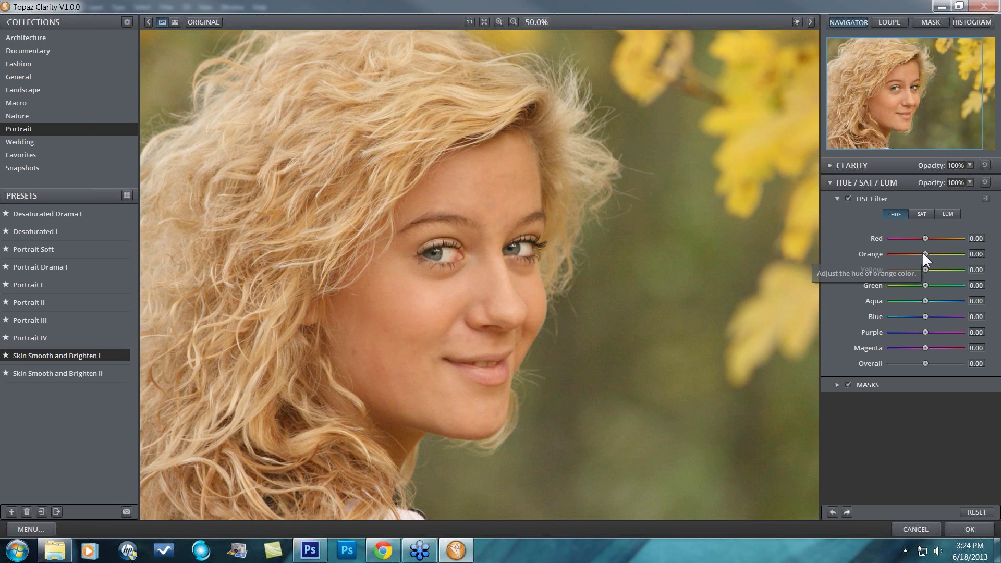
Step: Try the Orange hue at -0.16 and 0.11, compare the portrait with the original, and return the hue to 0.00
{"action": "left_click_drag", "start_coordinate": [924, 254], "coordinate": [922, 254]}
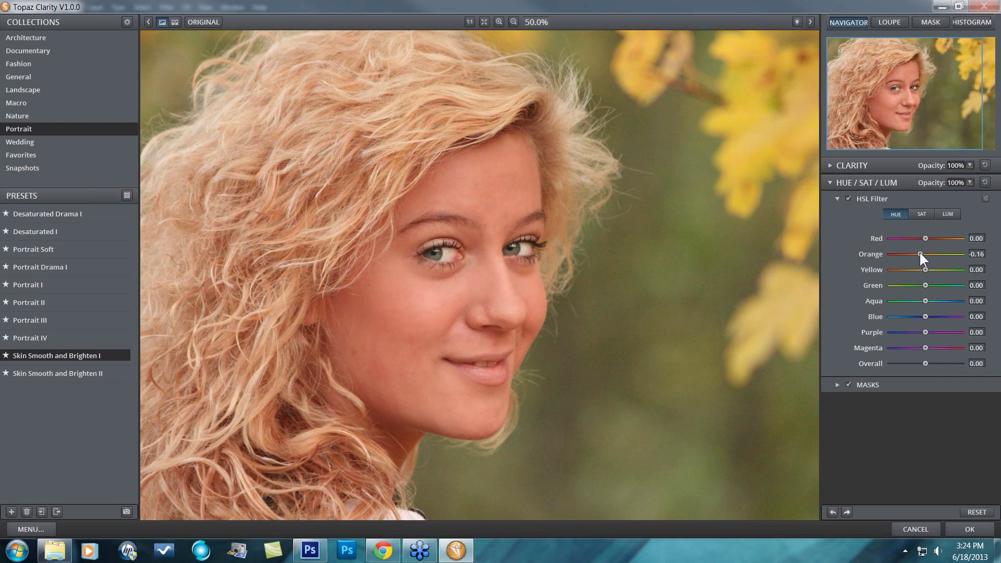
{"action": "left_click_drag", "start_coordinate": [920, 254], "coordinate": [928, 249]}
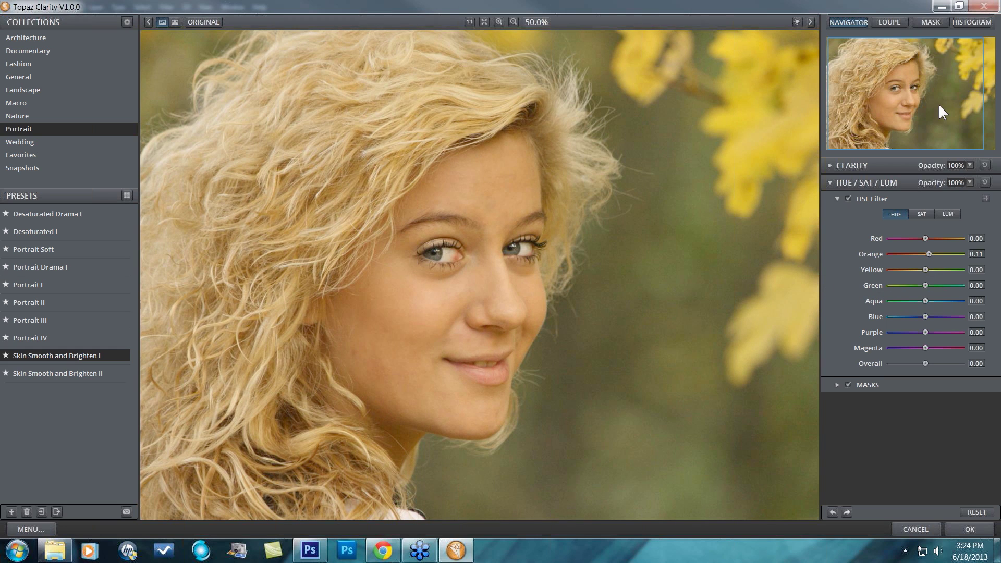
{"action": "left_click_drag", "start_coordinate": [938, 103], "coordinate": [958, 103]}
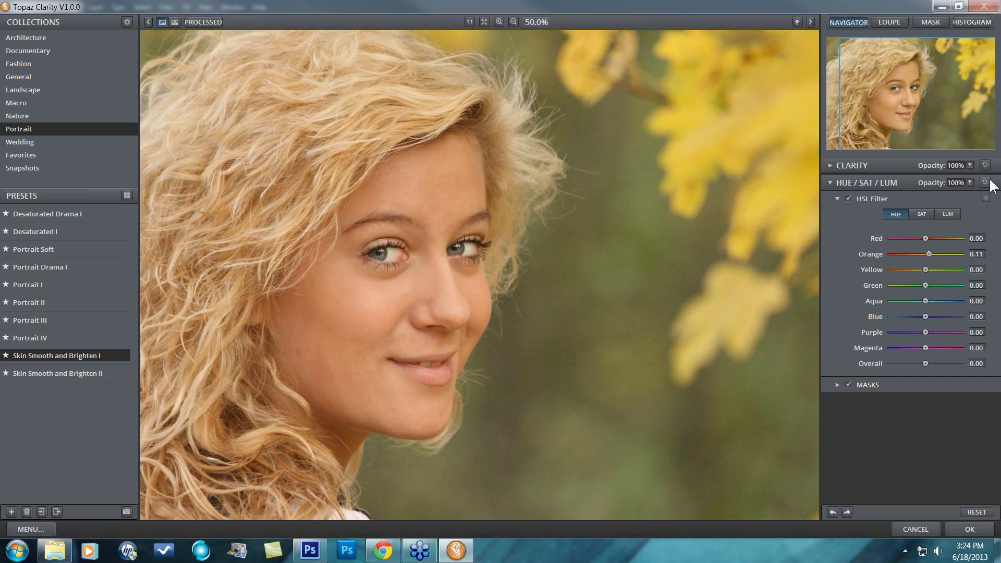
{"action": "double_click", "coordinate": [872, 253]}
Step: Reduce the Orange saturation, trying -0.20 and settling on -0.11, and compare the portrait with the original
{"action": "left_click", "coordinate": [921, 214]}
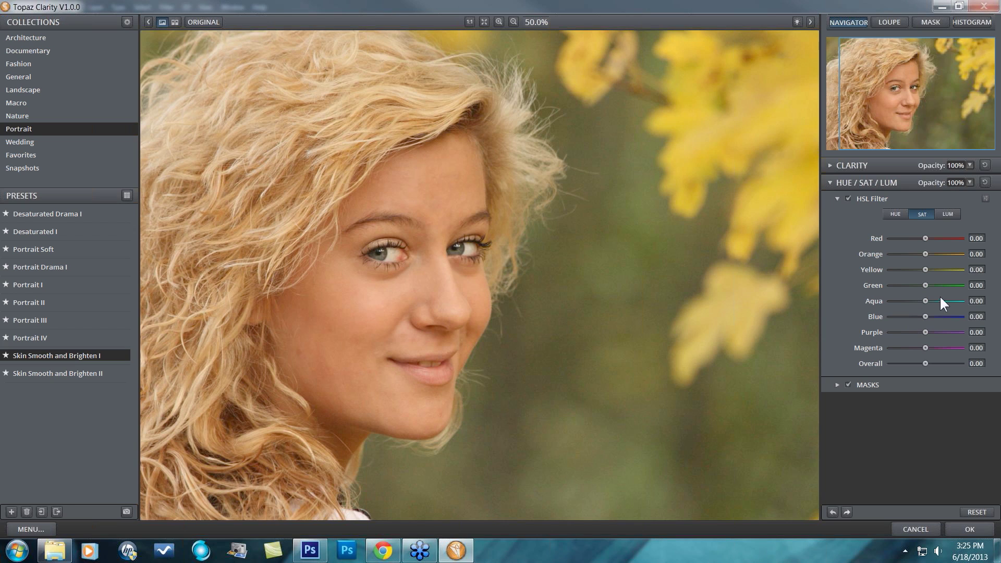
{"action": "left_click_drag", "start_coordinate": [920, 252], "coordinate": [918, 252]}
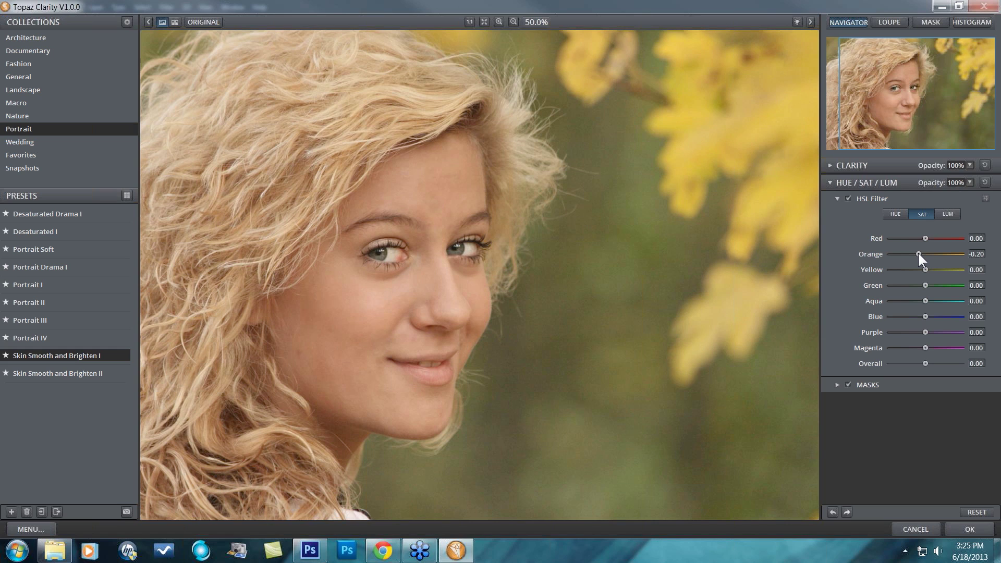
{"action": "left_click_drag", "start_coordinate": [920, 252], "coordinate": [921, 252]}
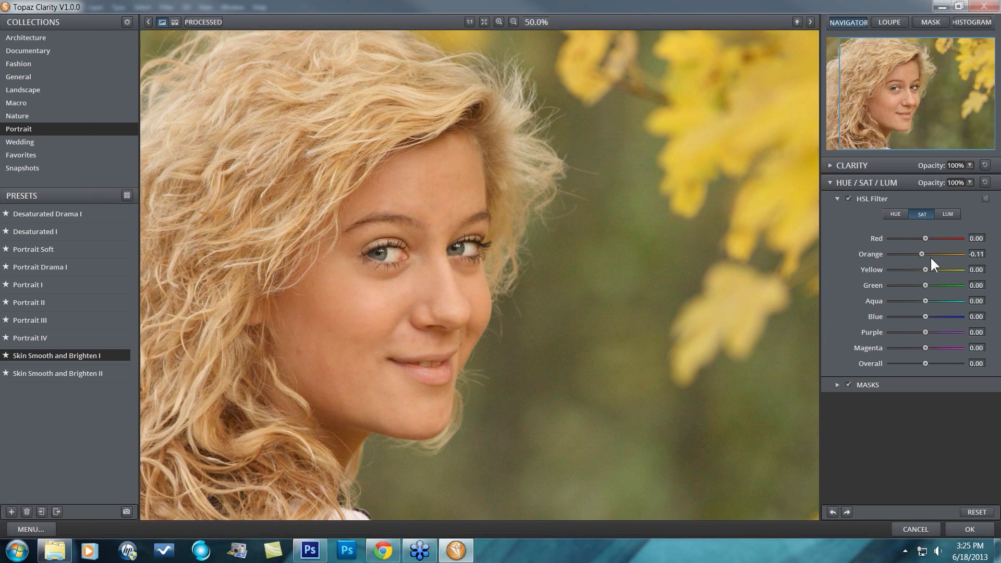
Step: Set the Orange luminance to 0.03 after trying 0.06, and collapse the HSL Filter and Hue/Sat/Lum settings
{"action": "left_click", "coordinate": [722, 358]}
{"action": "left_click", "coordinate": [946, 213]}
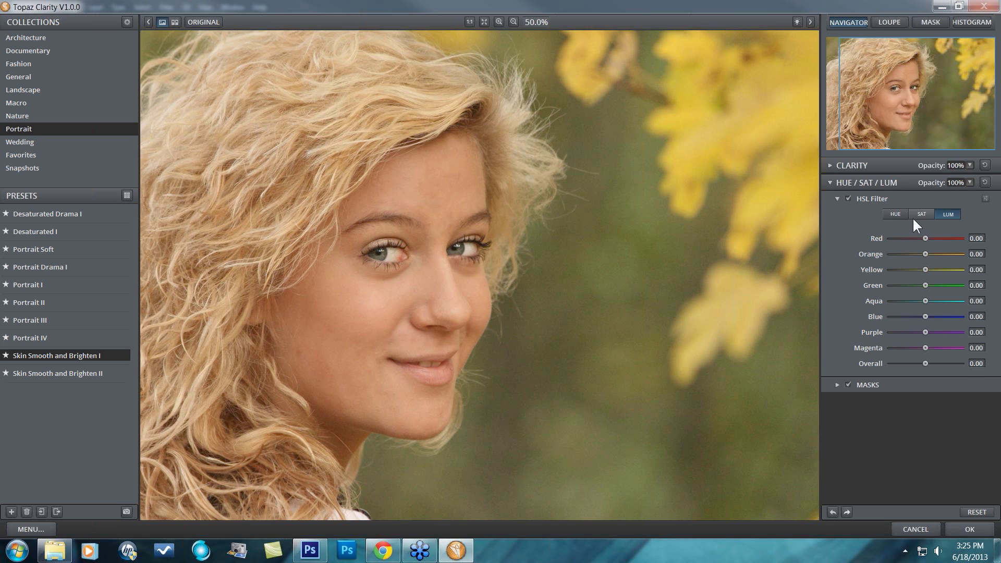
{"action": "left_click_drag", "start_coordinate": [924, 252], "coordinate": [927, 252]}
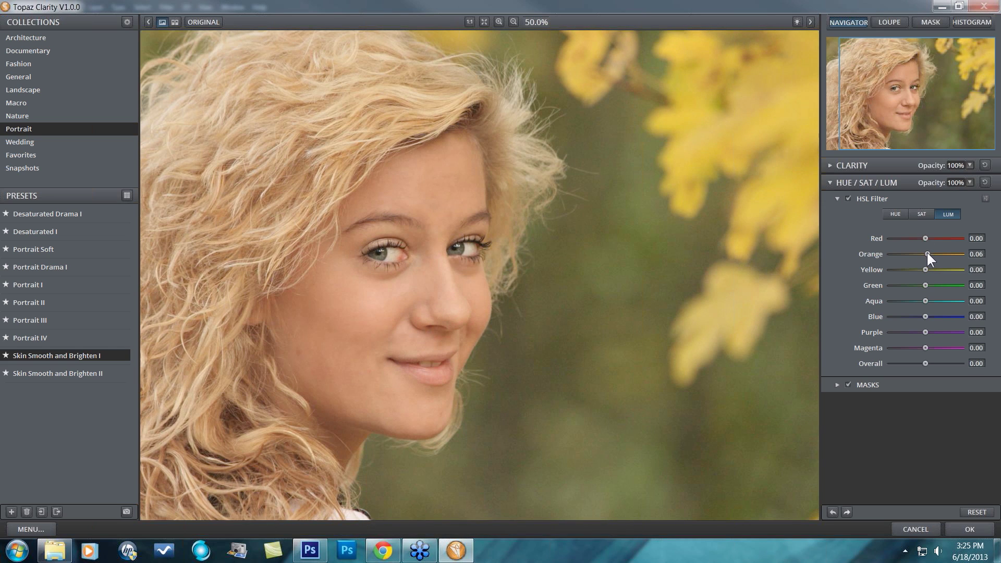
{"action": "left_click_drag", "start_coordinate": [925, 252], "coordinate": [925, 251]}
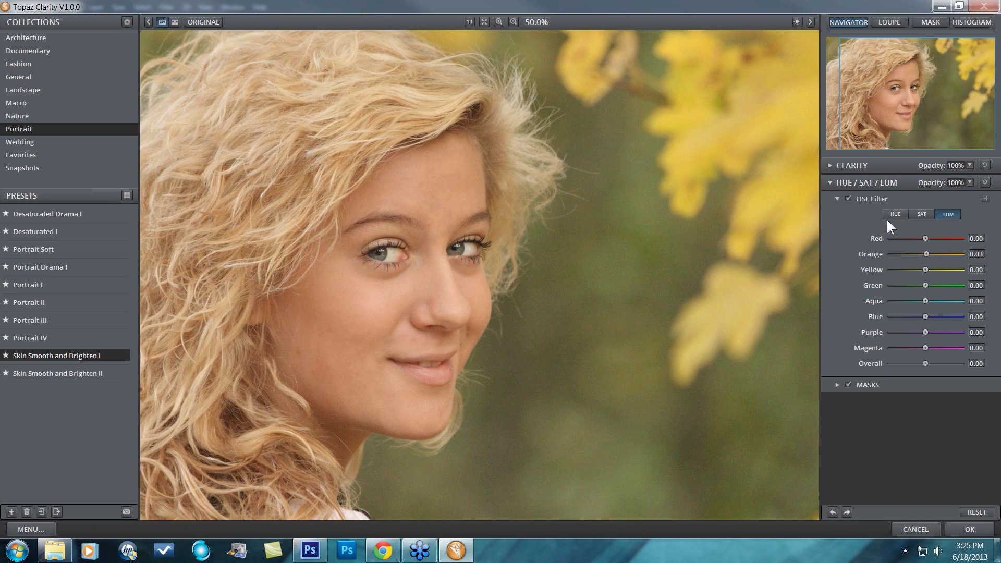
{"action": "left_click", "coordinate": [837, 199]}
{"action": "left_click", "coordinate": [830, 182]}
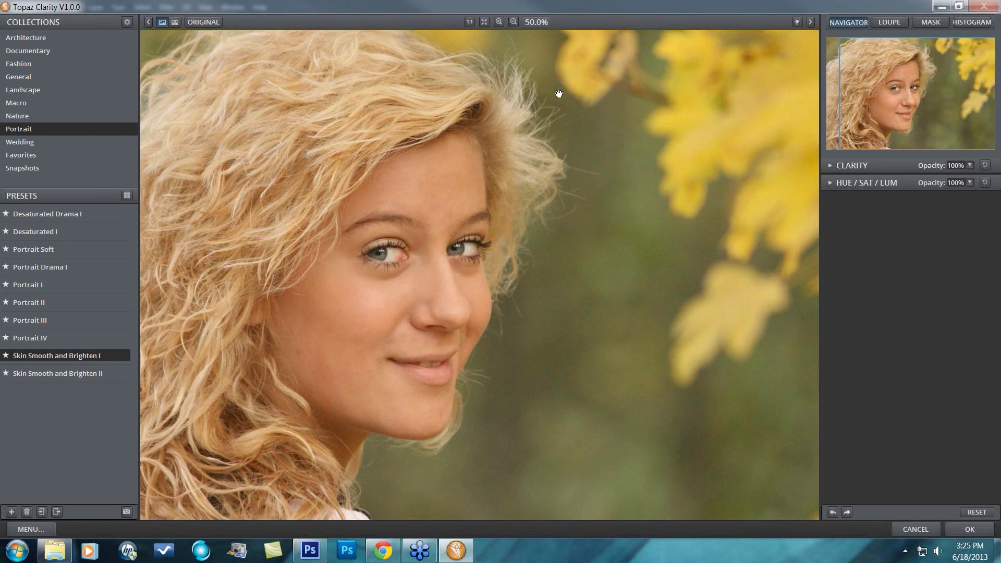
Step: Apply the Portrait I preset from the Portrait collection's preview grid and compare the portrait with the original
{"action": "left_click", "coordinate": [484, 22]}
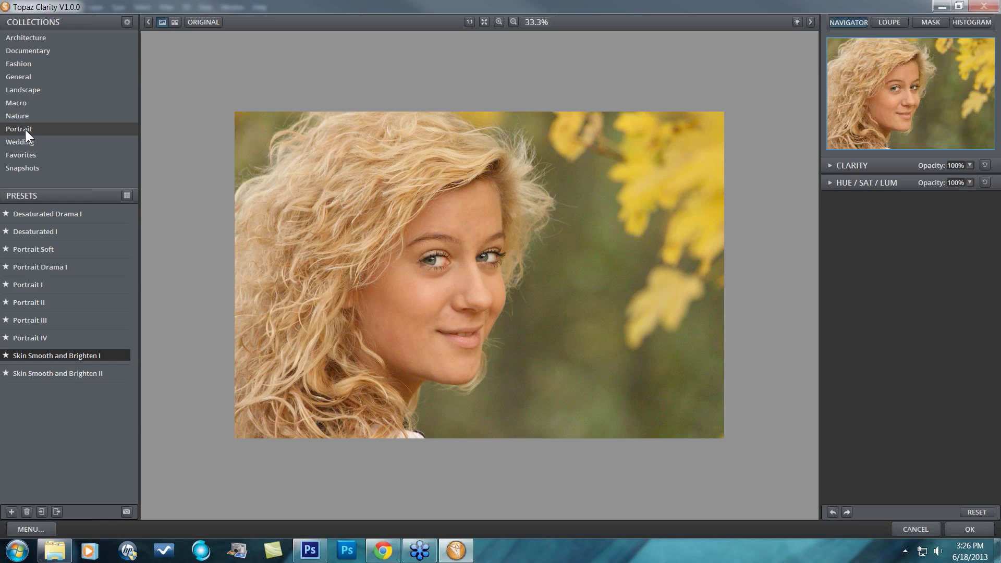
{"action": "left_click", "coordinate": [126, 196]}
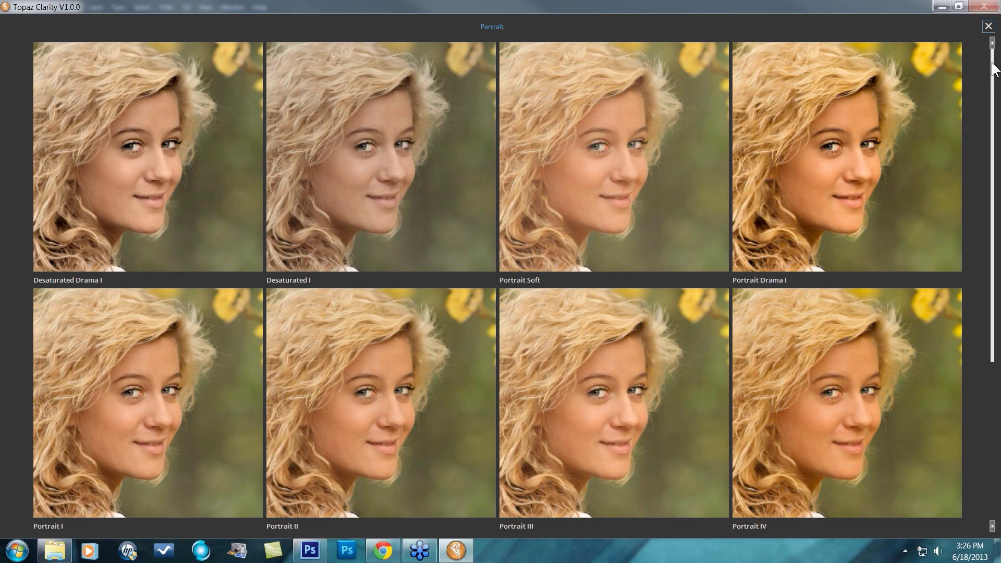
{"action": "scroll", "coordinate": [992, 72], "scroll_direction": "down", "scroll_amount": 1}
{"action": "left_click_drag", "start_coordinate": [992, 72], "coordinate": [995, 149]}
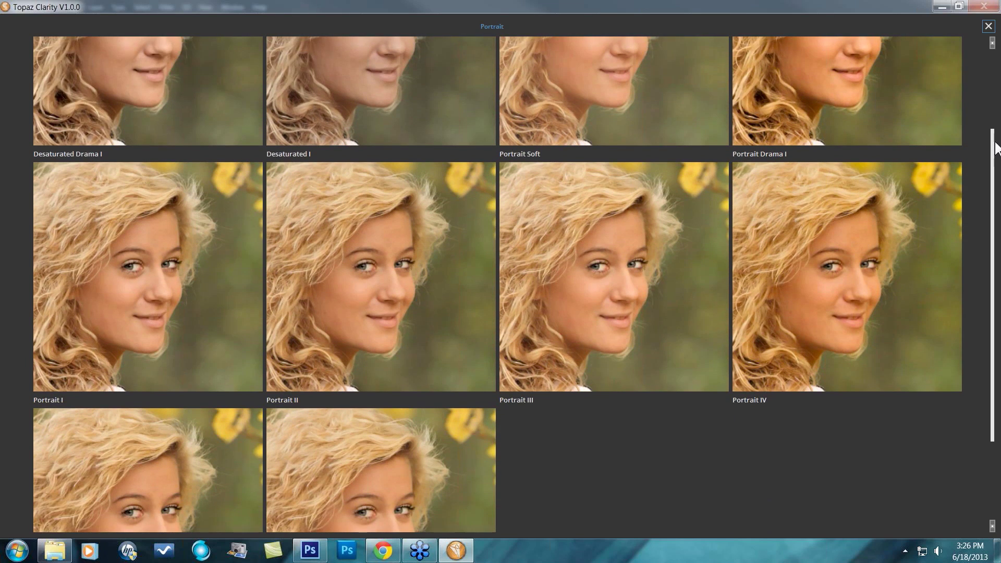
{"action": "left_click_drag", "start_coordinate": [995, 149], "coordinate": [993, 94]}
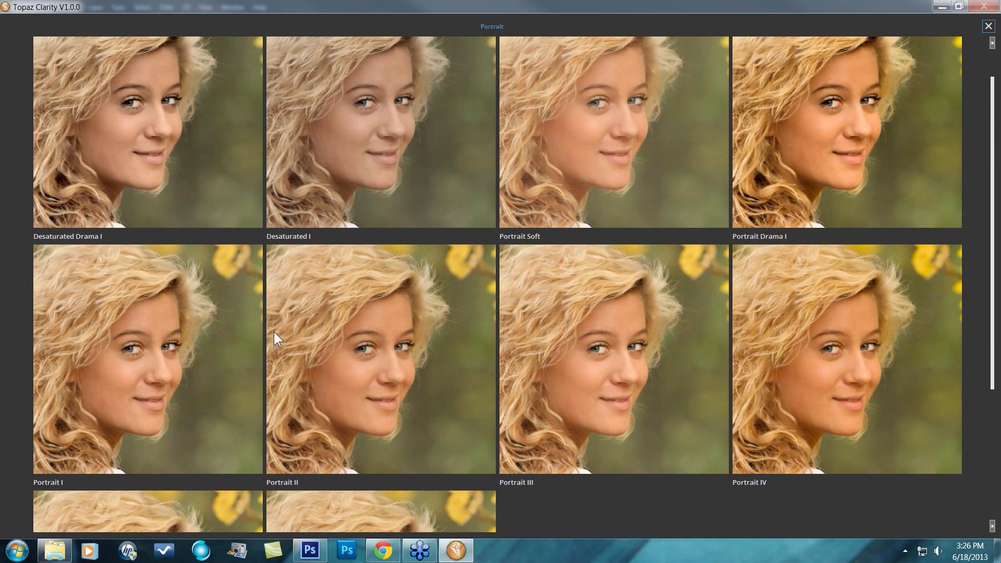
{"action": "left_click", "coordinate": [136, 359]}
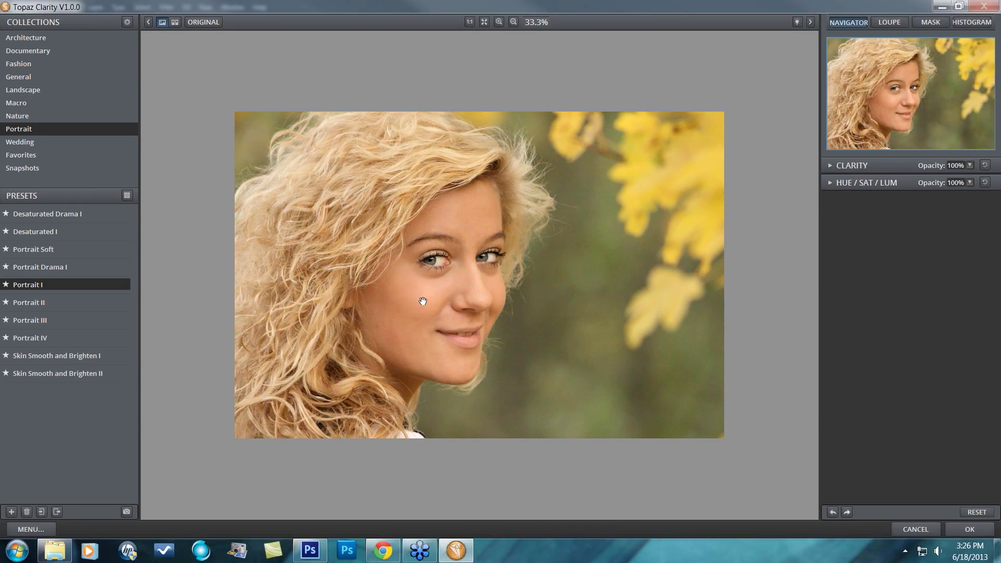
{"action": "left_click_drag", "start_coordinate": [434, 299], "coordinate": [391, 316]}
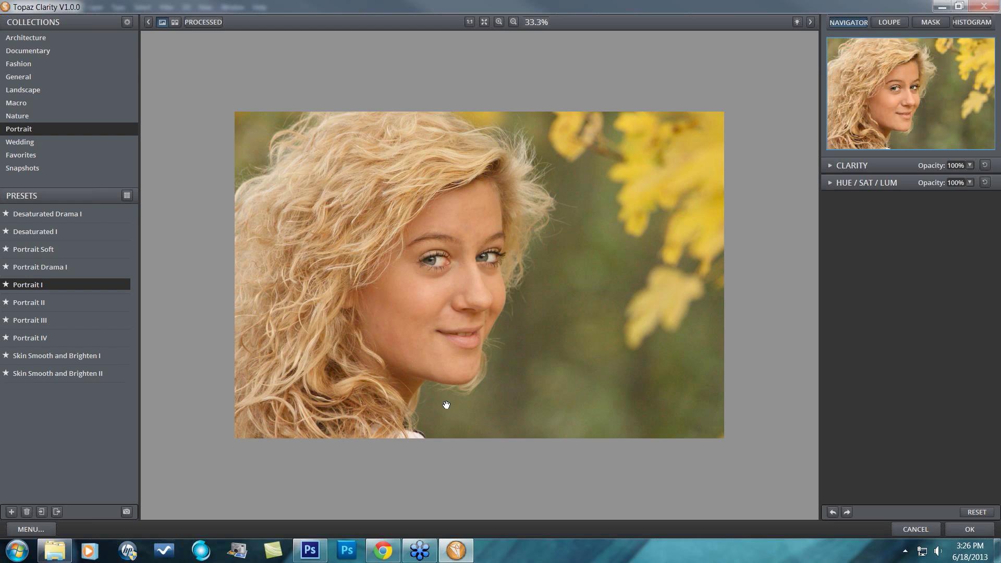
{"action": "left_click_drag", "start_coordinate": [446, 405], "coordinate": [446, 405]}
{"action": "left_click_drag", "start_coordinate": [446, 405], "coordinate": [458, 399]}
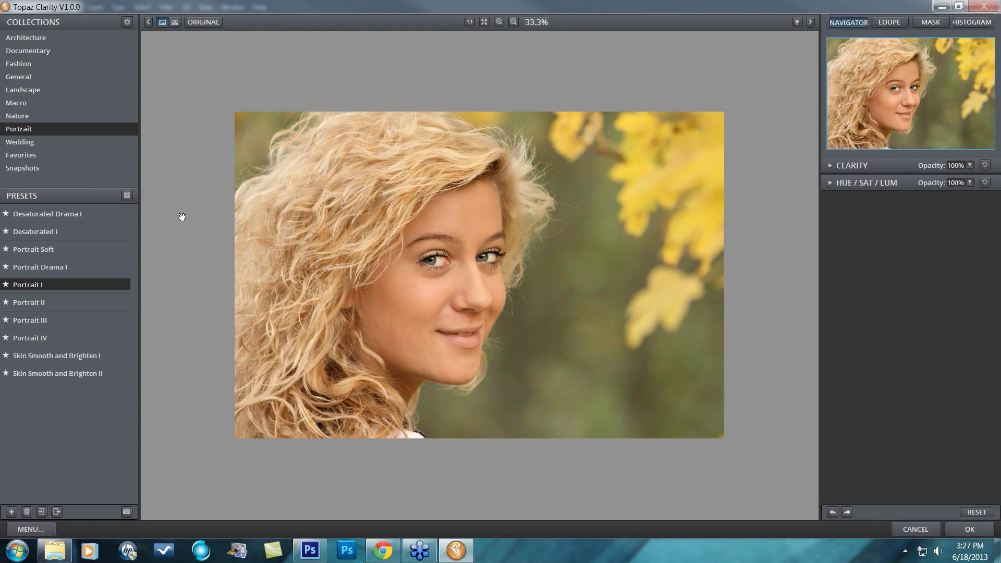
Step: Hide the collections and presets, show the Dynamics settings, and set Micro Contrast to -0.33 after trying -0.37
{"action": "left_click", "coordinate": [148, 22]}
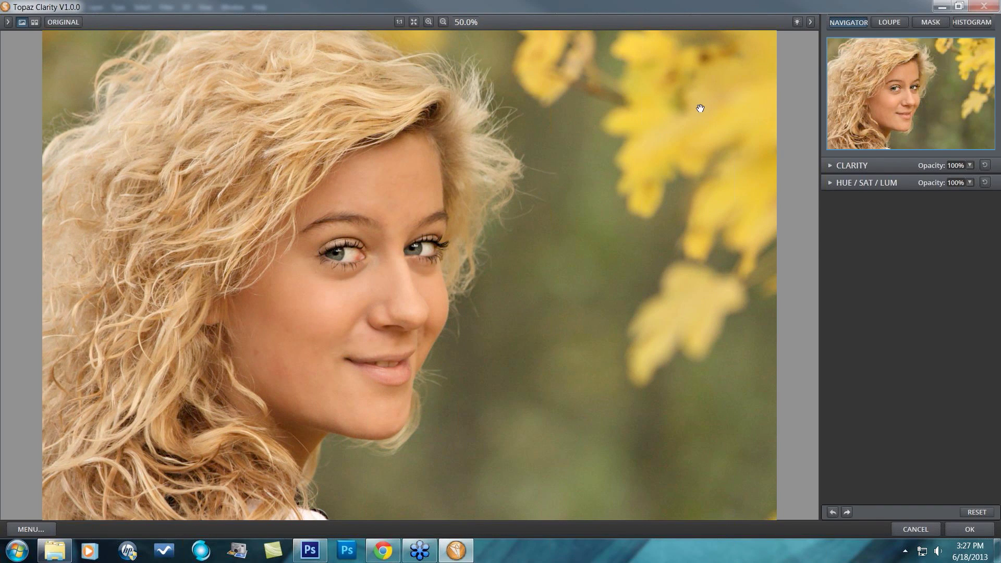
{"action": "left_click", "coordinate": [834, 167]}
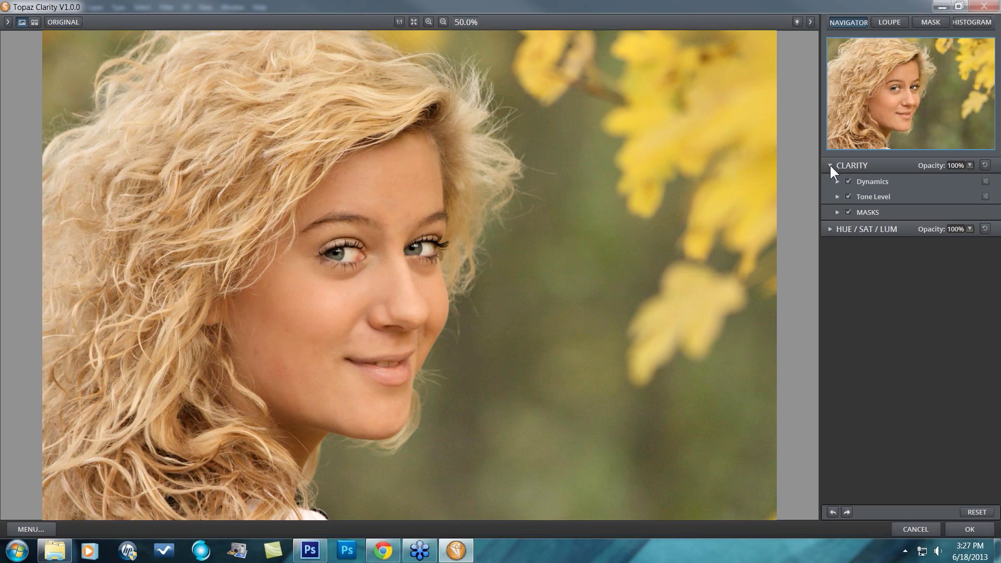
{"action": "left_click", "coordinate": [837, 182]}
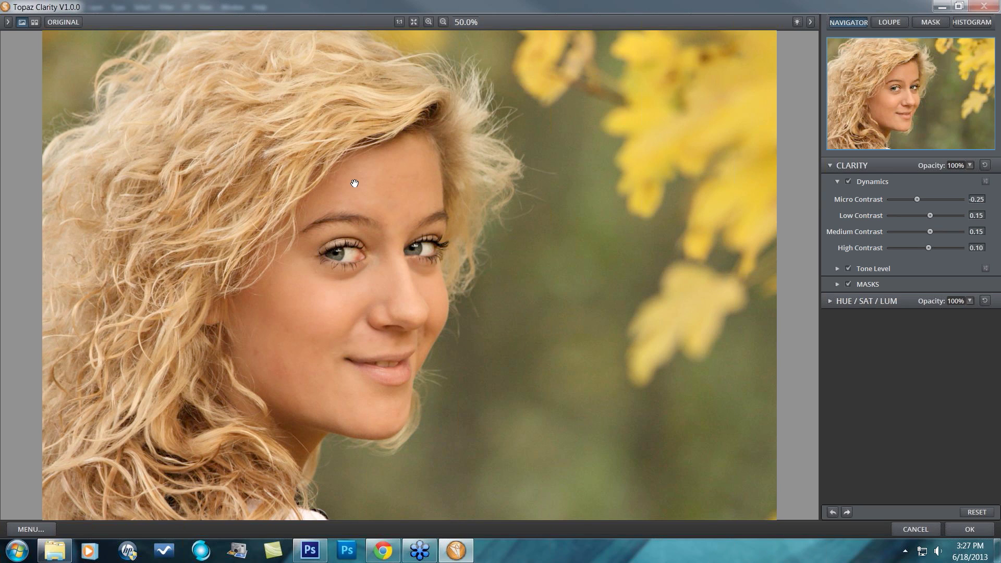
{"action": "left_click", "coordinate": [399, 20]}
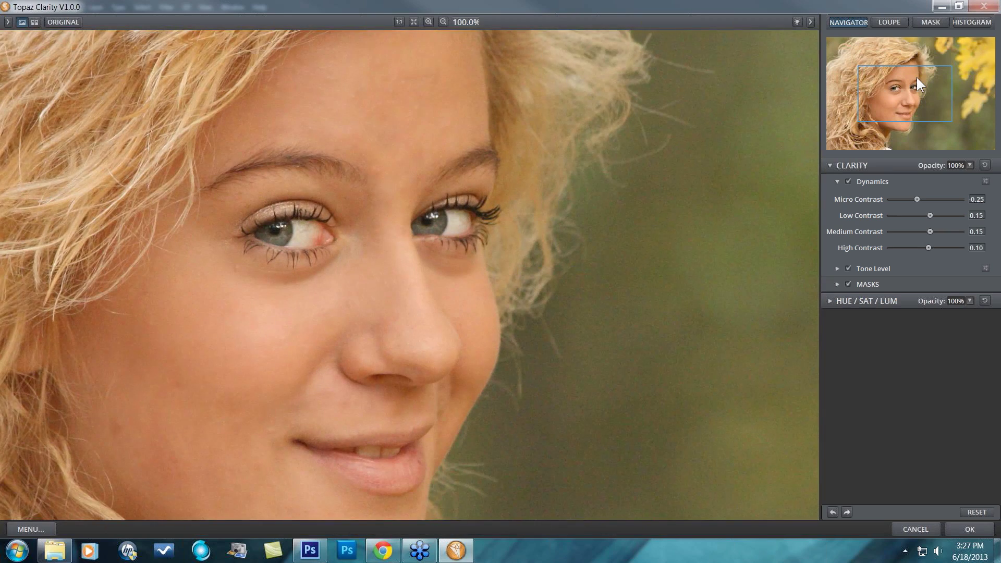
{"action": "left_click_drag", "start_coordinate": [916, 77], "coordinate": [903, 99]}
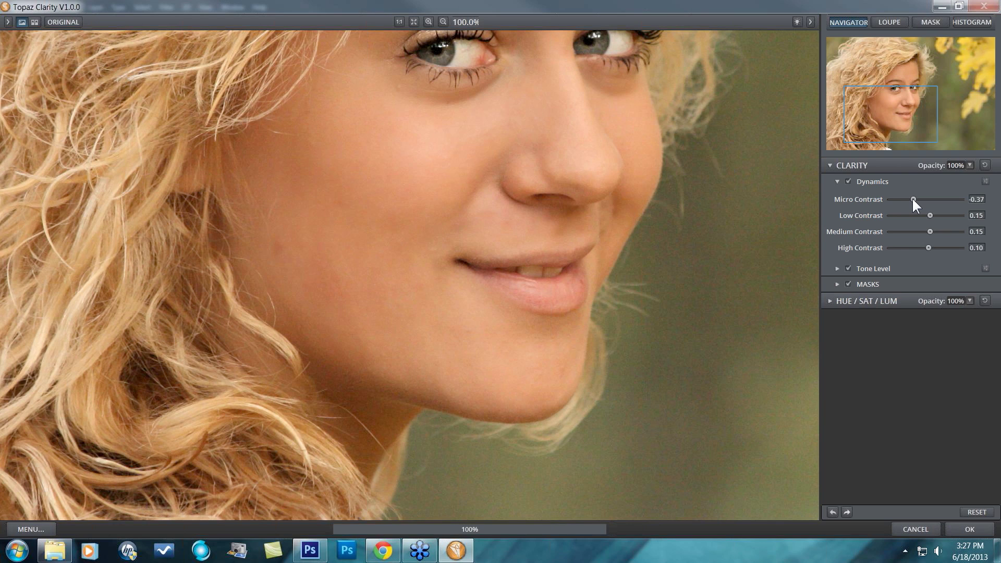
{"action": "left_click_drag", "start_coordinate": [912, 197], "coordinate": [914, 197]}
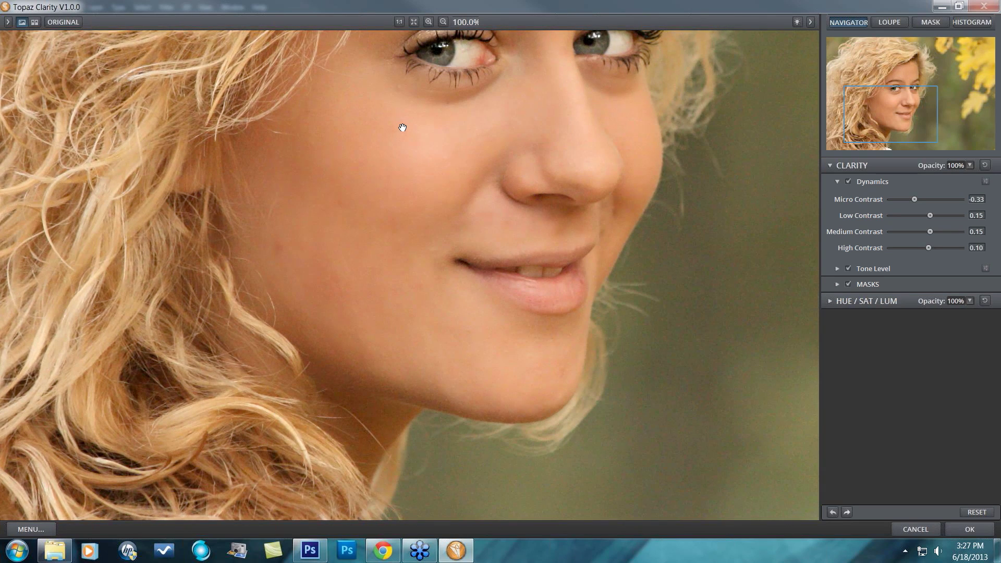
Step: Fit the portrait in view and raise Low Contrast to 0.22 and High Contrast to 0.27
{"action": "left_click", "coordinate": [413, 22]}
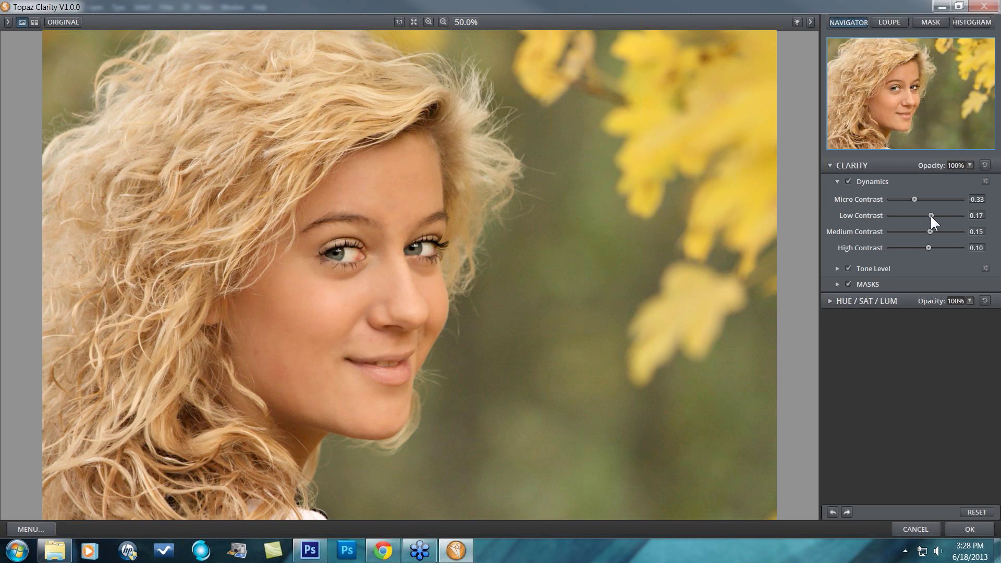
{"action": "left_click_drag", "start_coordinate": [931, 214], "coordinate": [932, 214]}
{"action": "left_click_drag", "start_coordinate": [932, 247], "coordinate": [933, 247]}
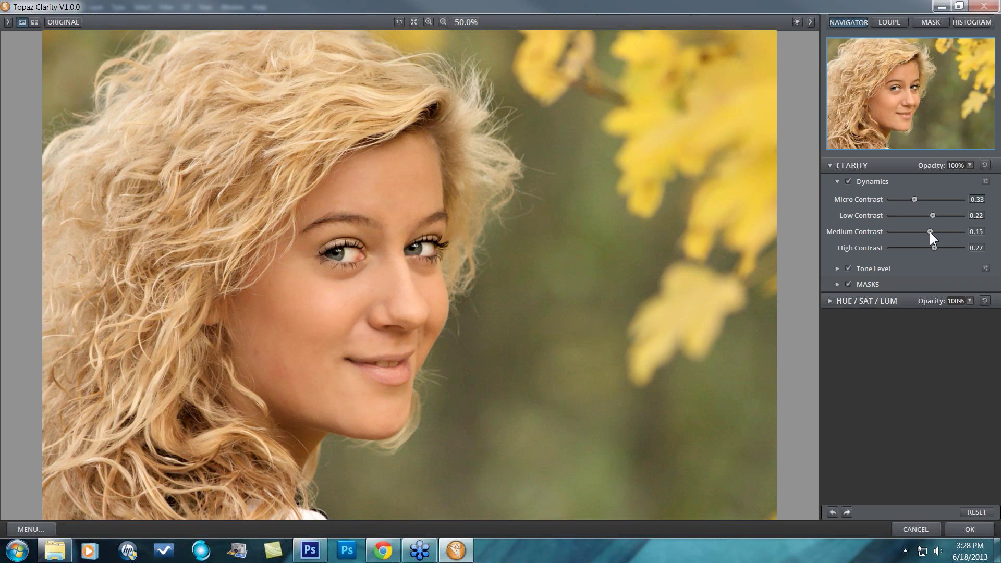
Step: Raise Medium Contrast, trying 0.53, 0.67 and 0.38 and settling on 0.31
{"action": "left_click_drag", "start_coordinate": [930, 231], "coordinate": [934, 232]}
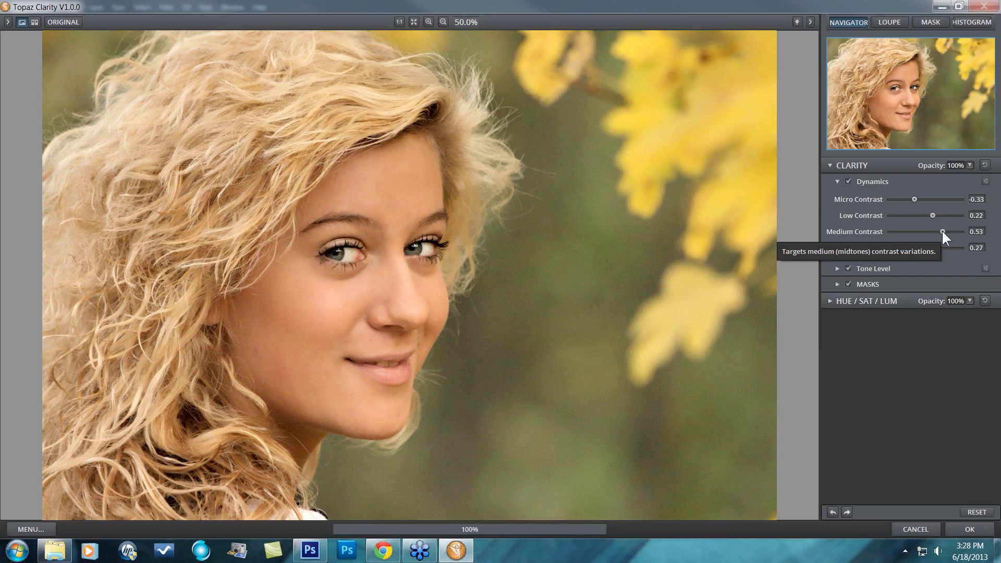
{"action": "left_click", "coordinate": [942, 232]}
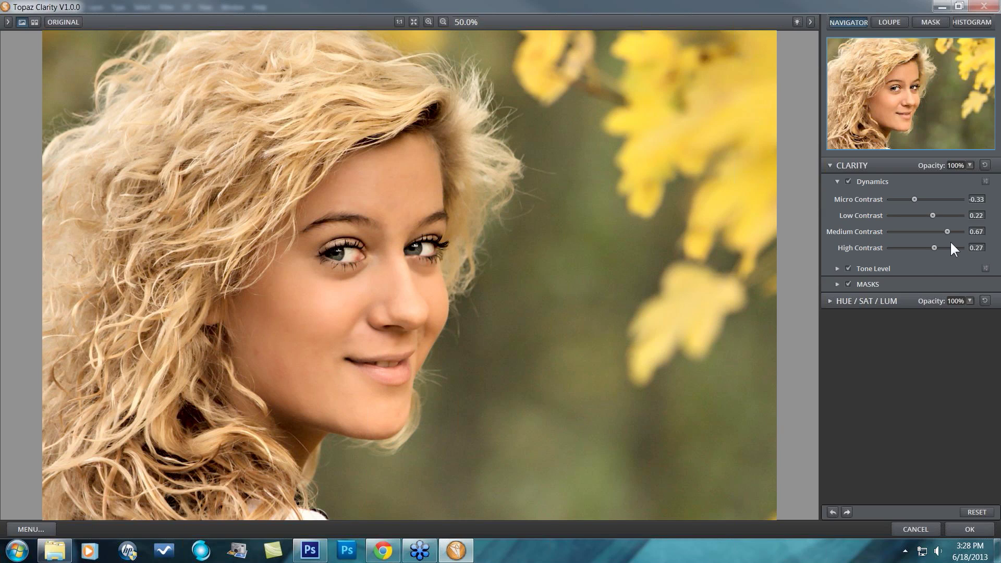
{"action": "left_click_drag", "start_coordinate": [946, 229], "coordinate": [937, 231]}
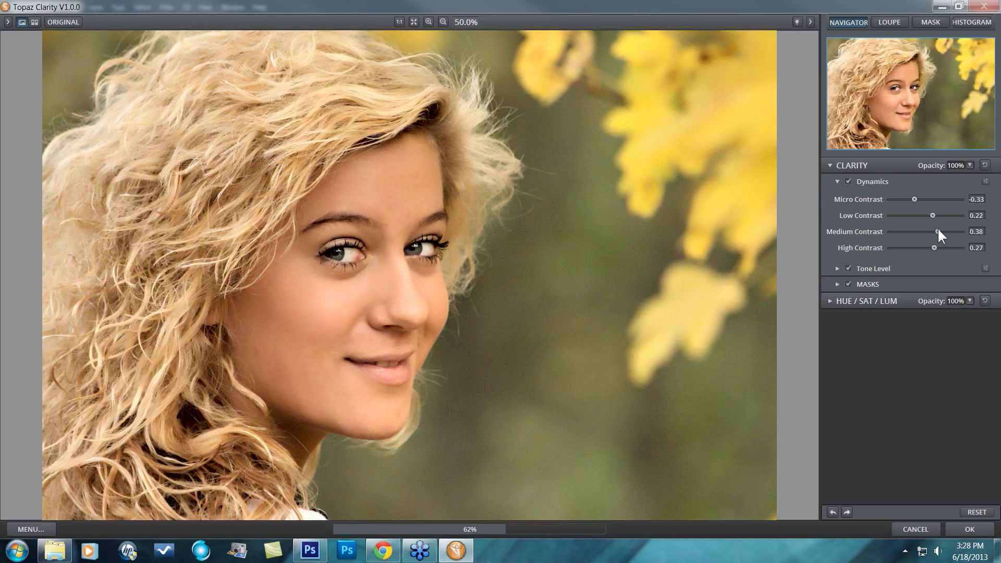
{"action": "left_click_drag", "start_coordinate": [938, 230], "coordinate": [935, 229]}
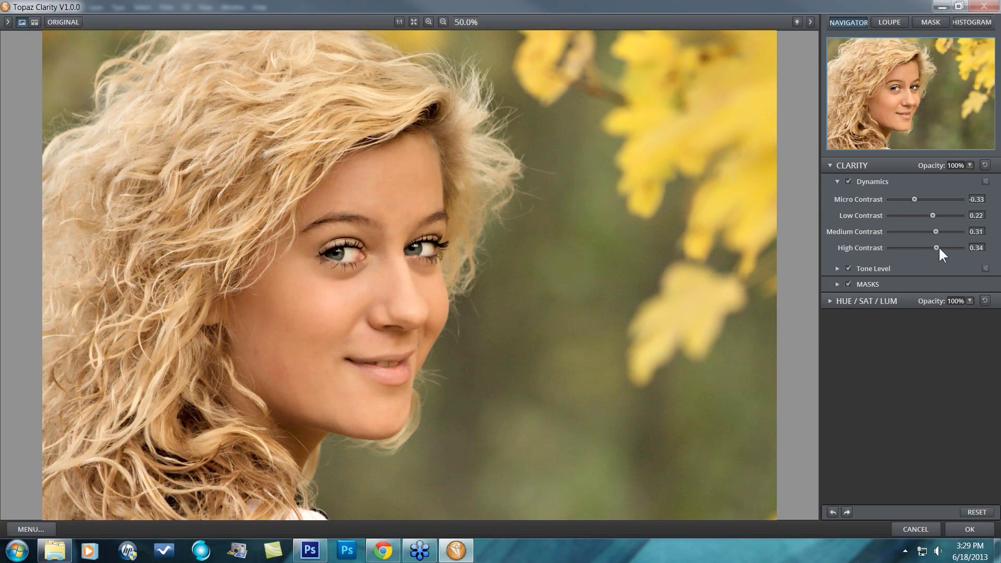
Step: Refine the Dynamics contrasts to High Contrast 0.45, Low Contrast 0.27 and Medium Contrast 0.30
{"action": "left_click_drag", "start_coordinate": [939, 248], "coordinate": [942, 248]}
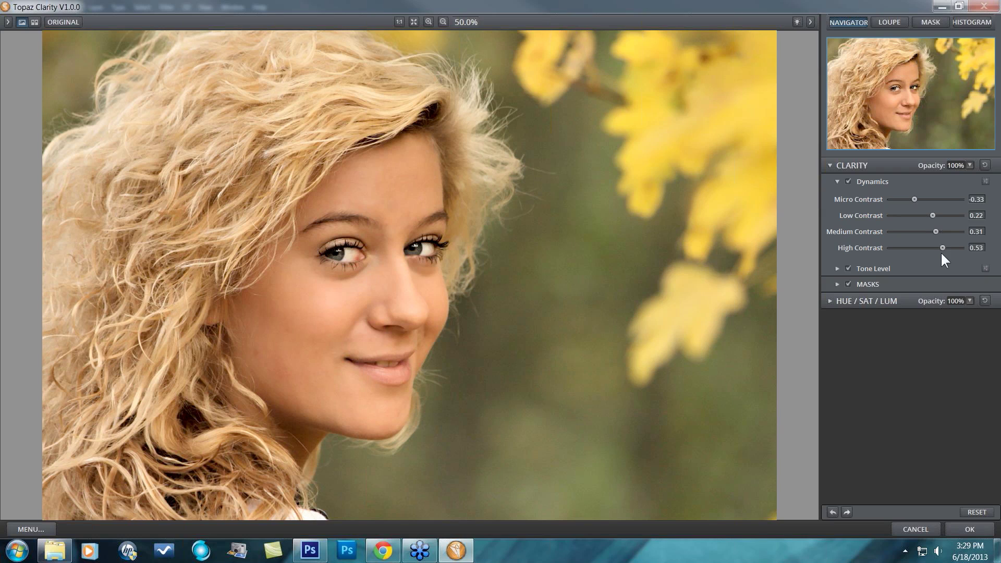
{"action": "left_click_drag", "start_coordinate": [941, 247], "coordinate": [937, 215]}
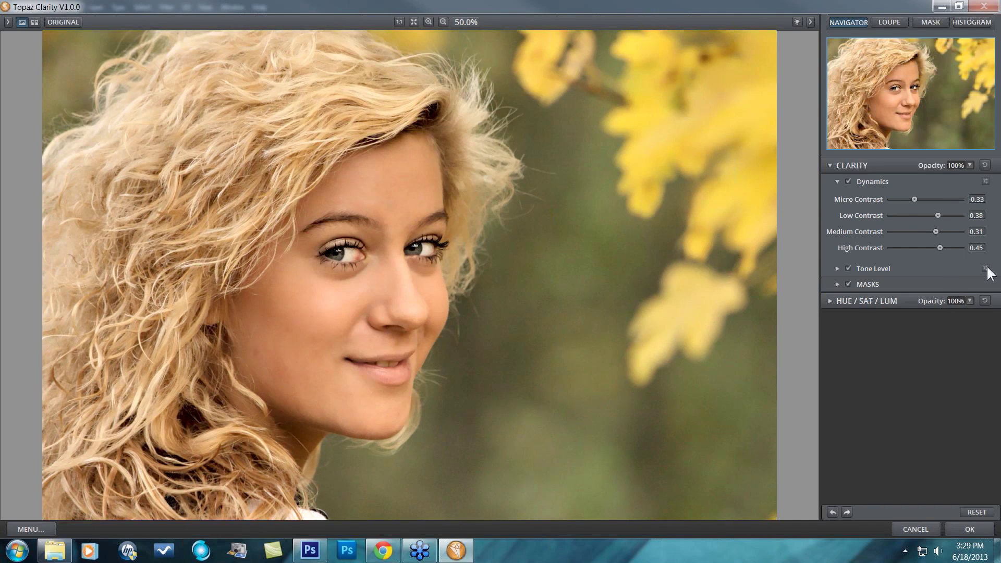
{"action": "left_click_drag", "start_coordinate": [936, 213], "coordinate": [932, 214]}
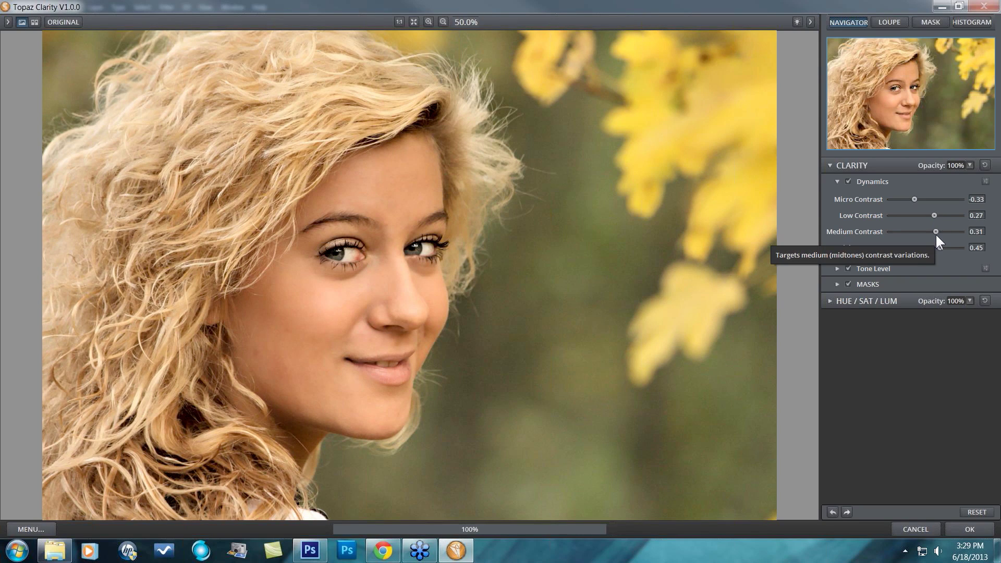
{"action": "left_click_drag", "start_coordinate": [935, 232], "coordinate": [936, 233]}
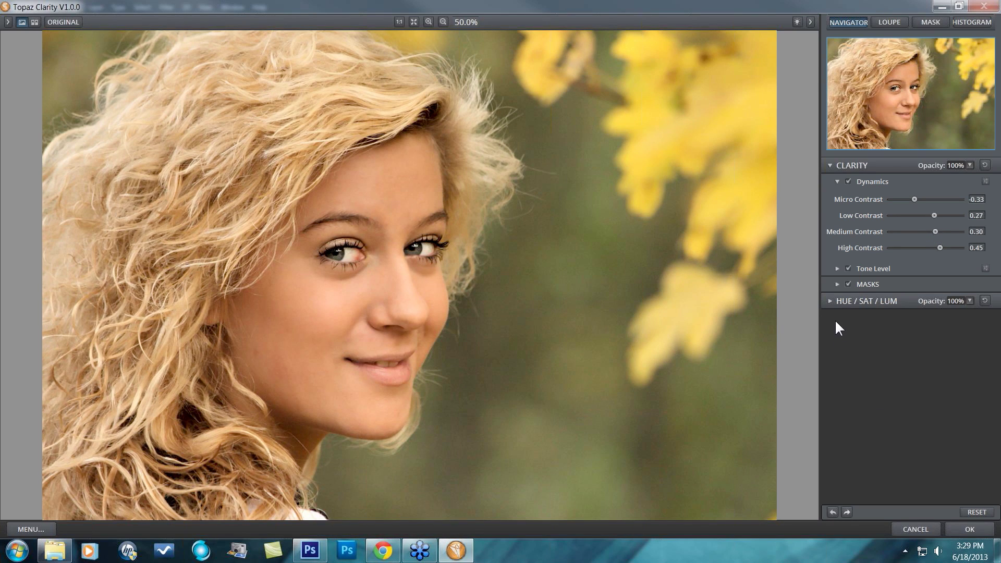
Step: Collapse Dynamics, review the preset's Tone Level values, compare the portrait with the original, and collapse Tone Level
{"action": "left_click", "coordinate": [837, 181]}
{"action": "left_click", "coordinate": [836, 196]}
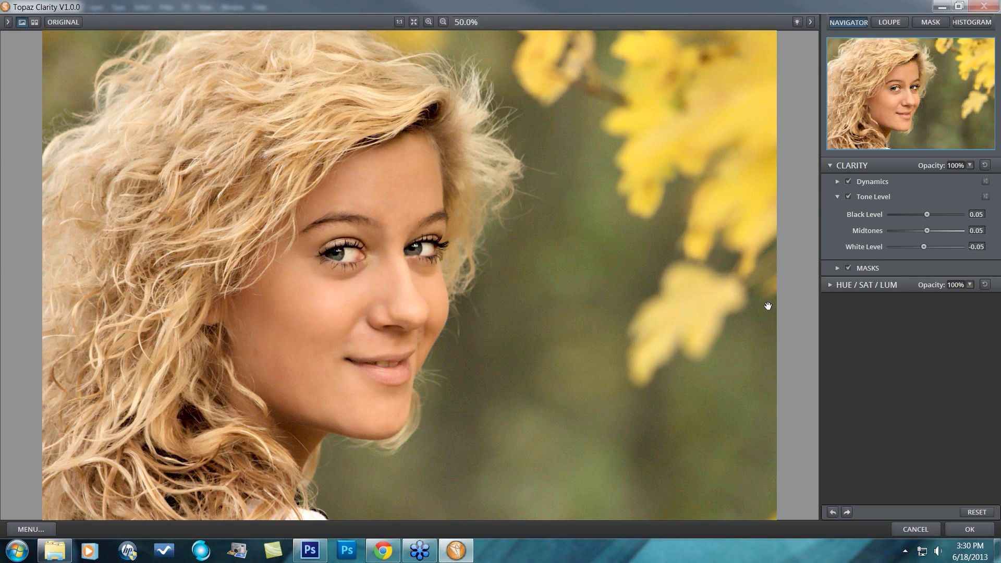
{"action": "left_click", "coordinate": [734, 278]}
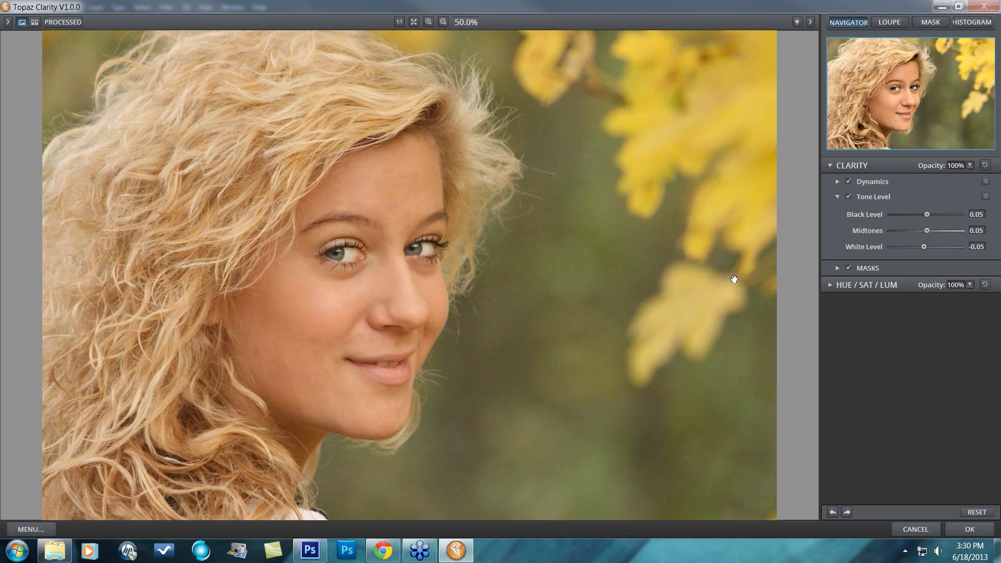
{"action": "left_click", "coordinate": [732, 279]}
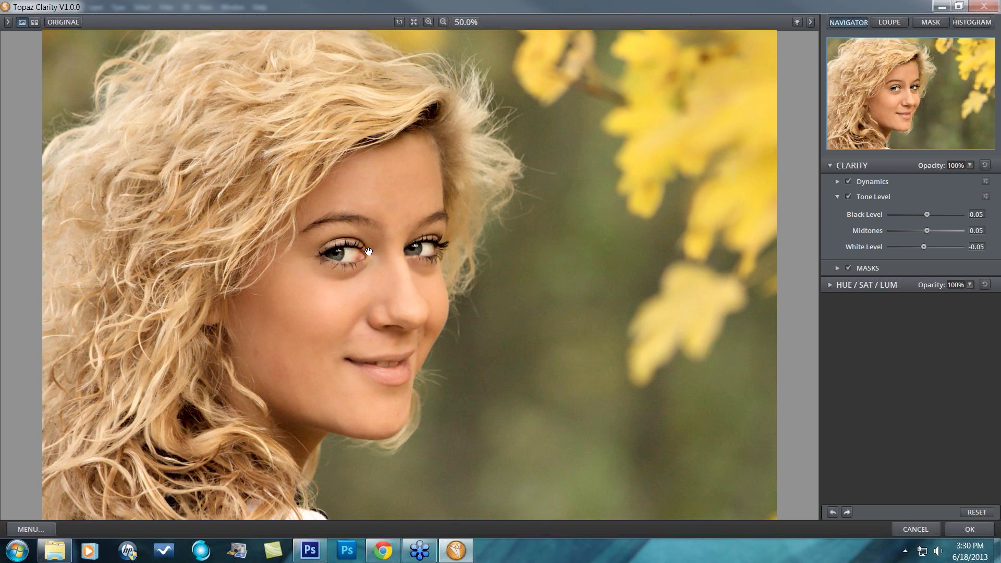
{"action": "double_click", "coordinate": [868, 245]}
{"action": "left_click", "coordinate": [837, 197]}
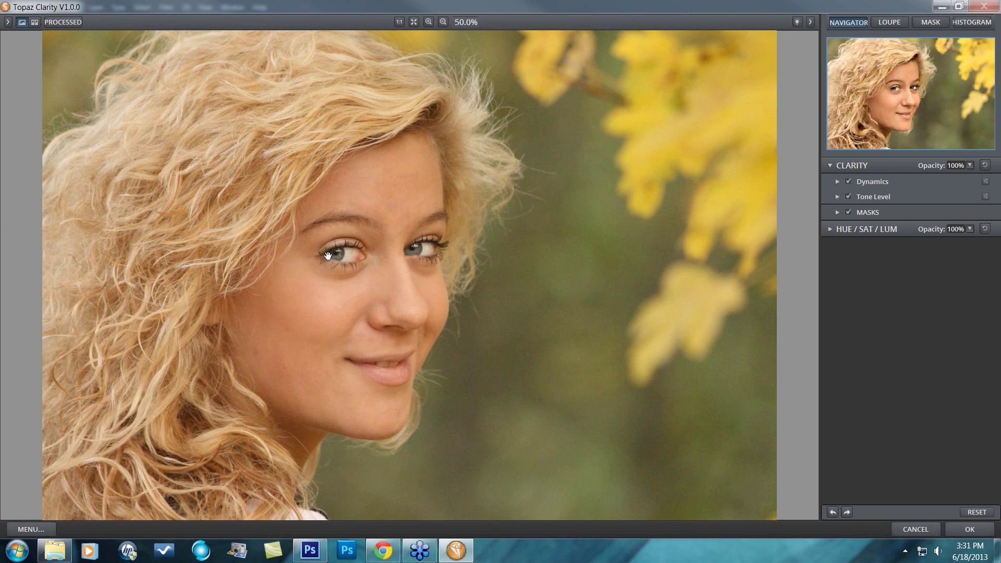
Step: Toggle between the processed and original portrait, and show the Clarity adjustment's mask settings
{"action": "left_click", "coordinate": [345, 278]}
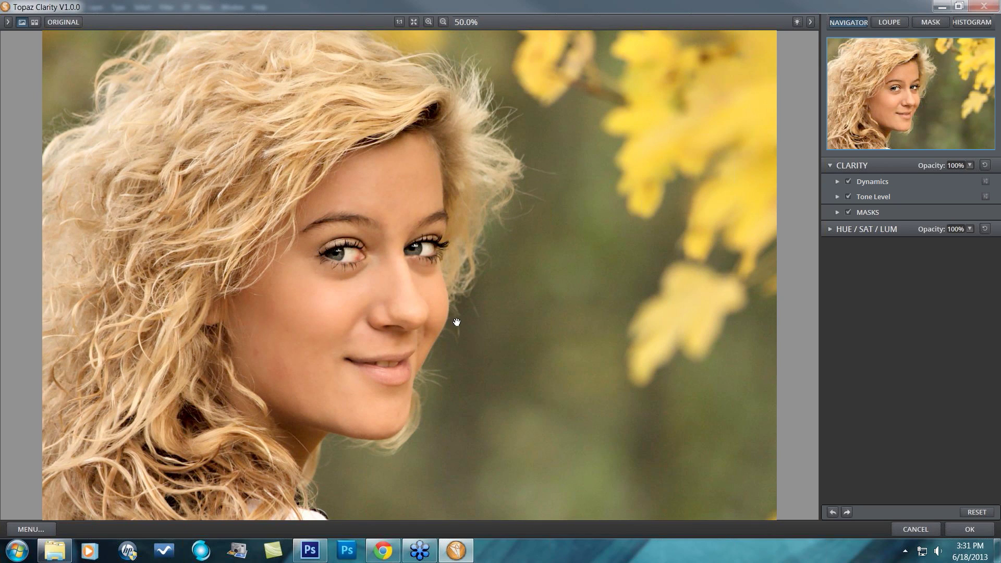
{"action": "left_click", "coordinate": [468, 331]}
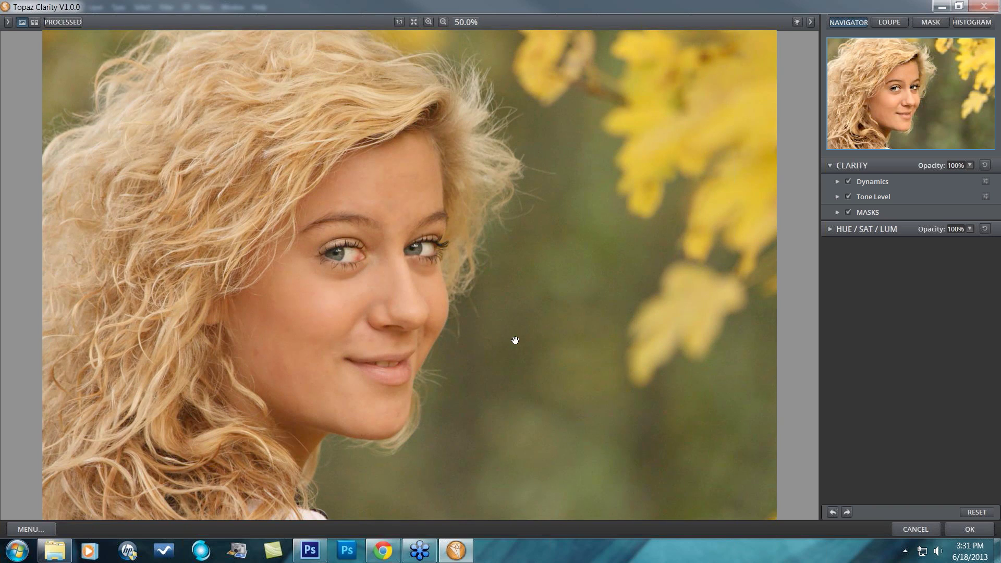
{"action": "left_click", "coordinate": [664, 332]}
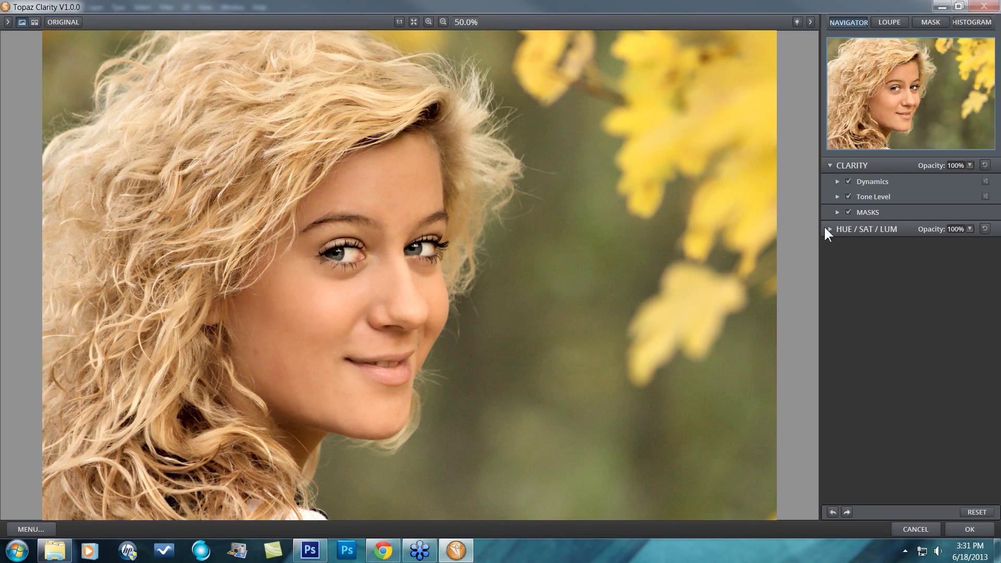
{"action": "left_click", "coordinate": [836, 211]}
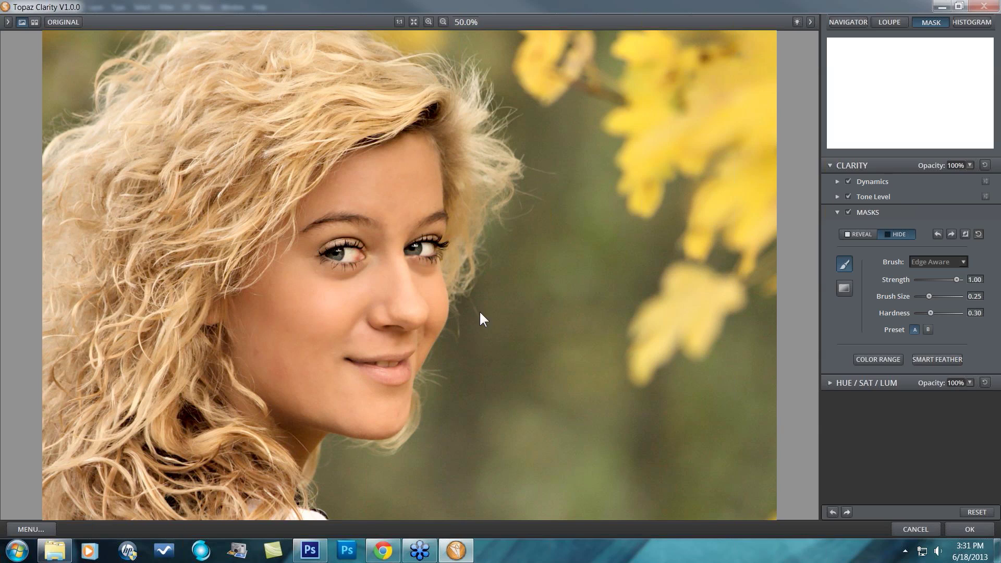
Step: Start a Color Range mask for the Clarity adjustment, sampling the skin, yellow leaves and green background, with a final sample on the face
{"action": "left_click", "coordinate": [875, 359]}
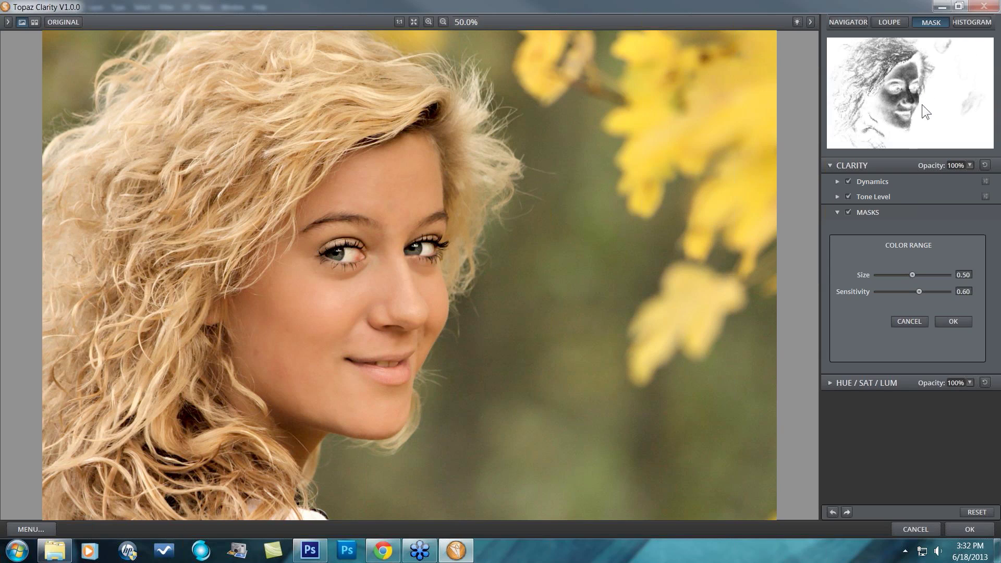
{"action": "left_click", "coordinate": [409, 275]}
{"action": "left_click", "coordinate": [751, 105]}
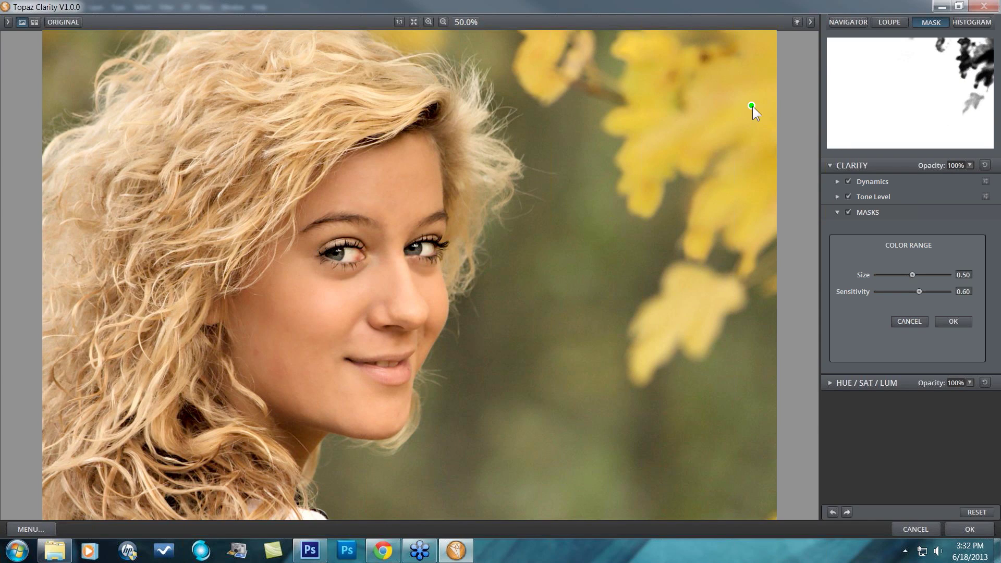
{"action": "left_click", "coordinate": [563, 276]}
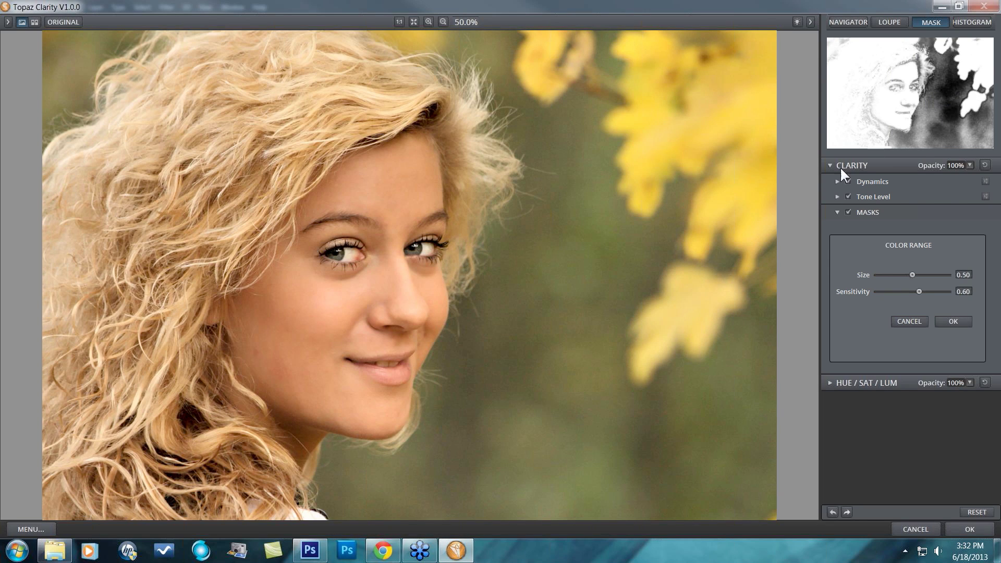
{"action": "left_click", "coordinate": [367, 344]}
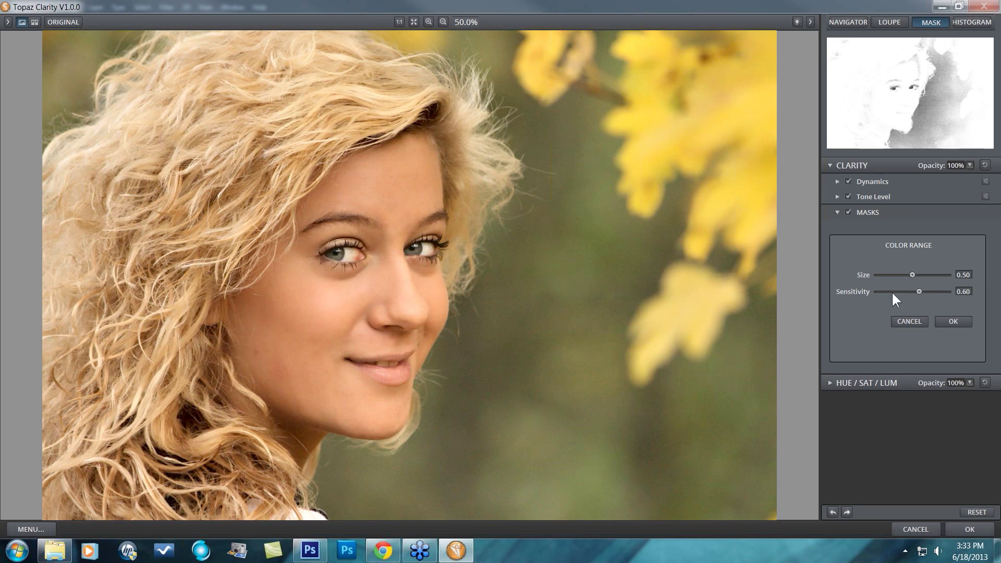
Step: Set the Color Range mask's Sensitivity to 0.95 after trying 0.02, and its Size to 0.20 after trying 1.00, and accept it
{"action": "left_click_drag", "start_coordinate": [918, 292], "coordinate": [879, 290]}
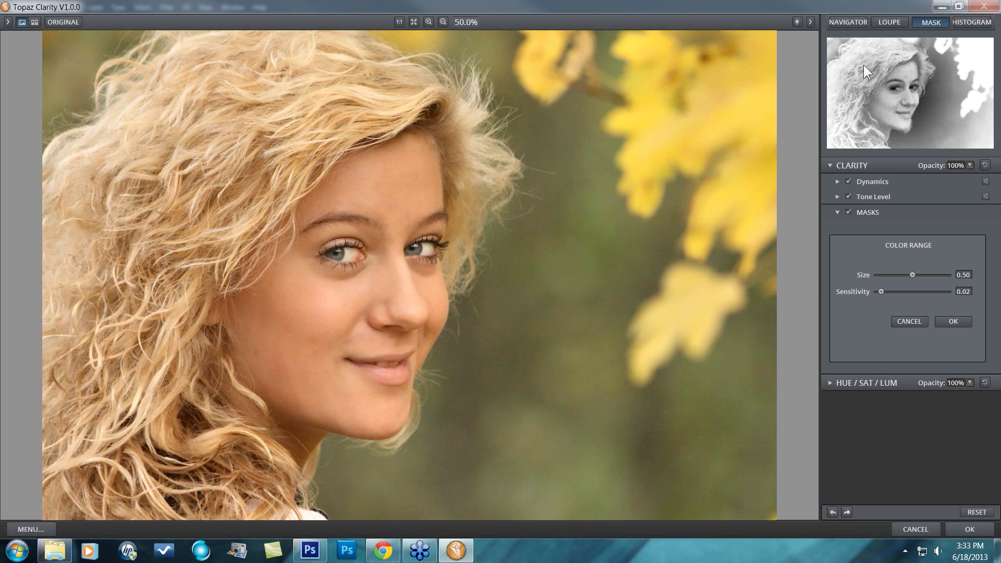
{"action": "left_click_drag", "start_coordinate": [880, 292], "coordinate": [941, 291]}
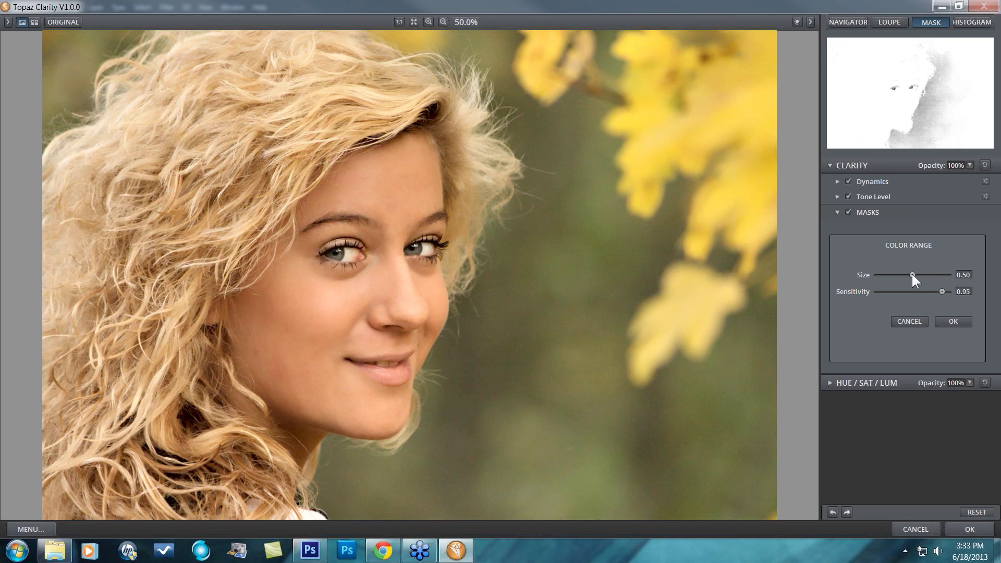
{"action": "left_click_drag", "start_coordinate": [911, 274], "coordinate": [948, 270]}
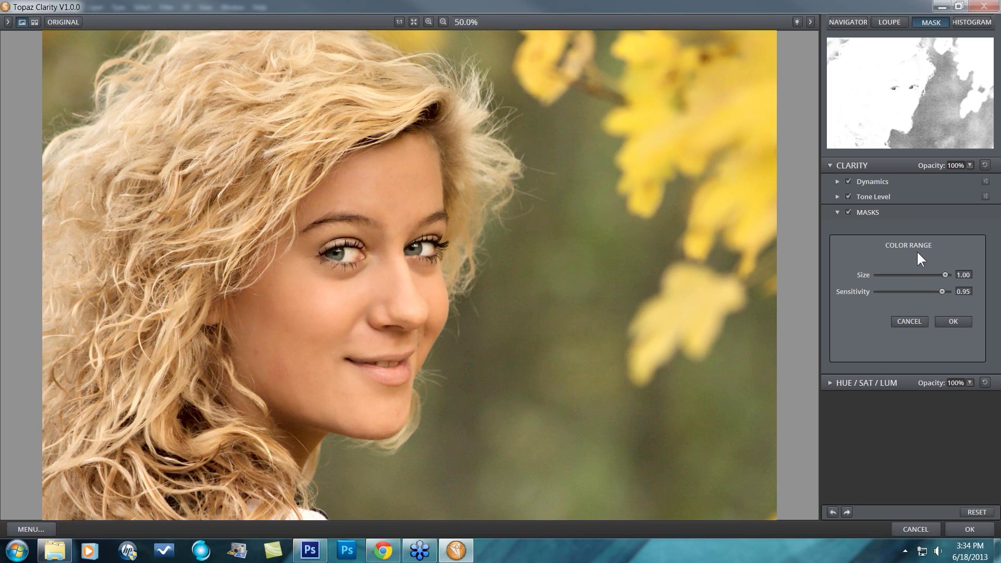
{"action": "left_click_drag", "start_coordinate": [945, 274], "coordinate": [892, 274]}
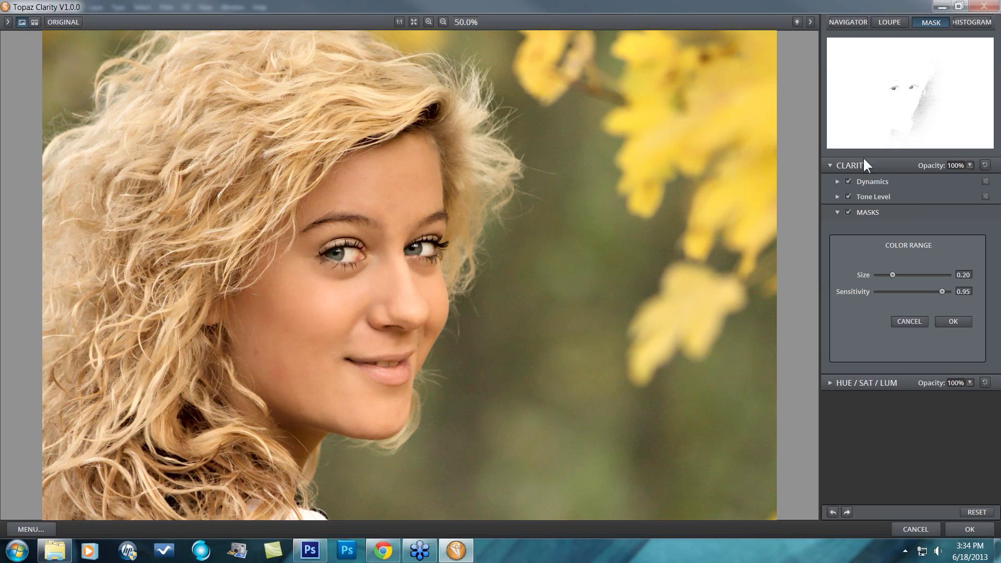
{"action": "left_click", "coordinate": [951, 327]}
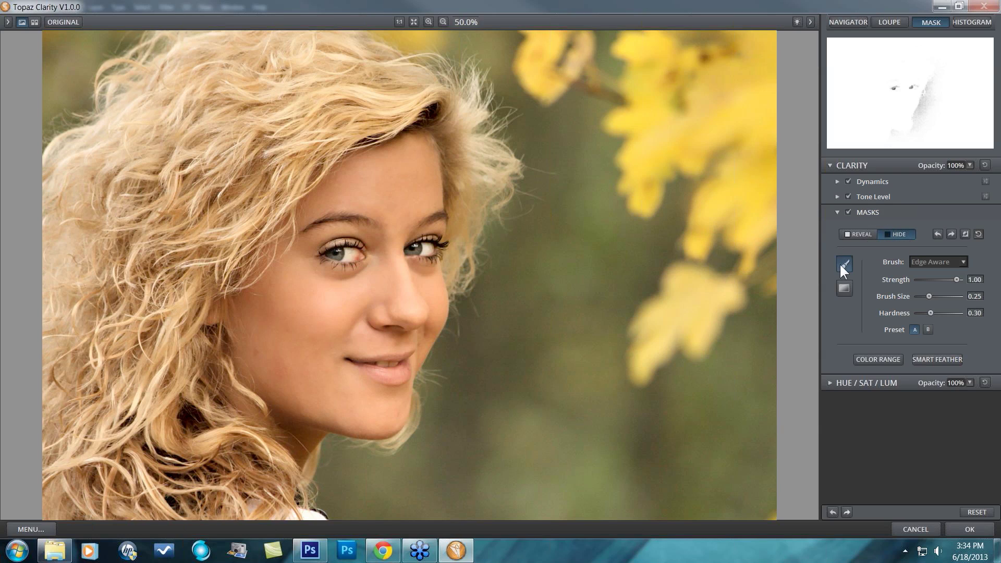
Step: Inspect the face at 100% with the Clarity mask disabled and enabled, and compare the processed portrait with the original
{"action": "left_click", "coordinate": [847, 213]}
{"action": "left_click", "coordinate": [400, 22]}
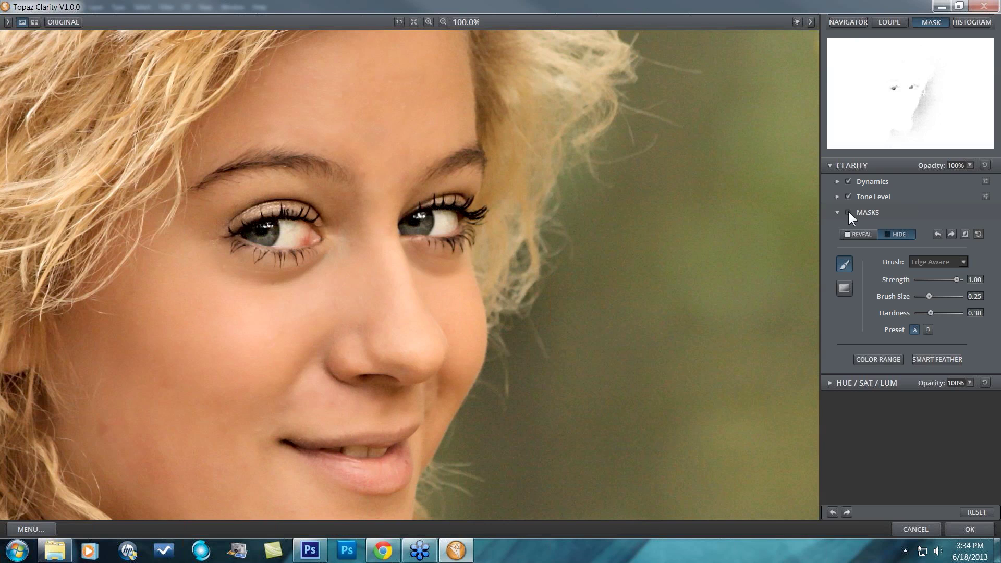
{"action": "left_click", "coordinate": [848, 212]}
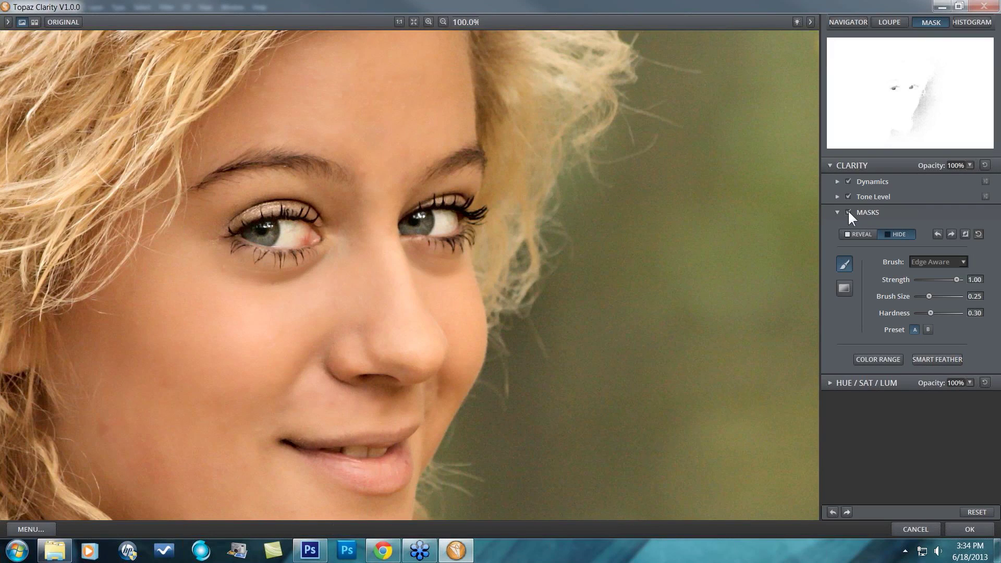
{"action": "left_click", "coordinate": [848, 212]}
{"action": "left_click", "coordinate": [396, 56]}
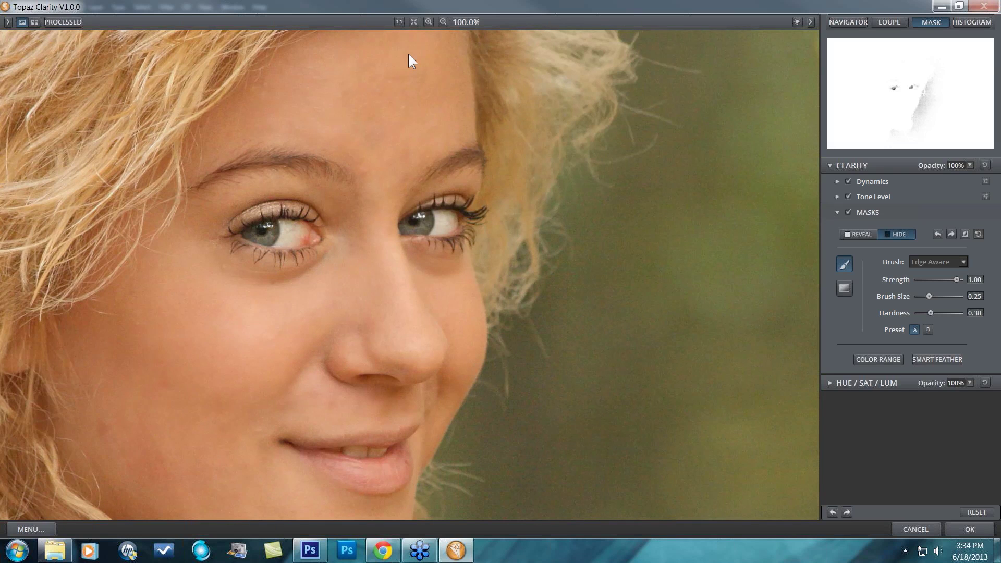
{"action": "left_click", "coordinate": [408, 55]}
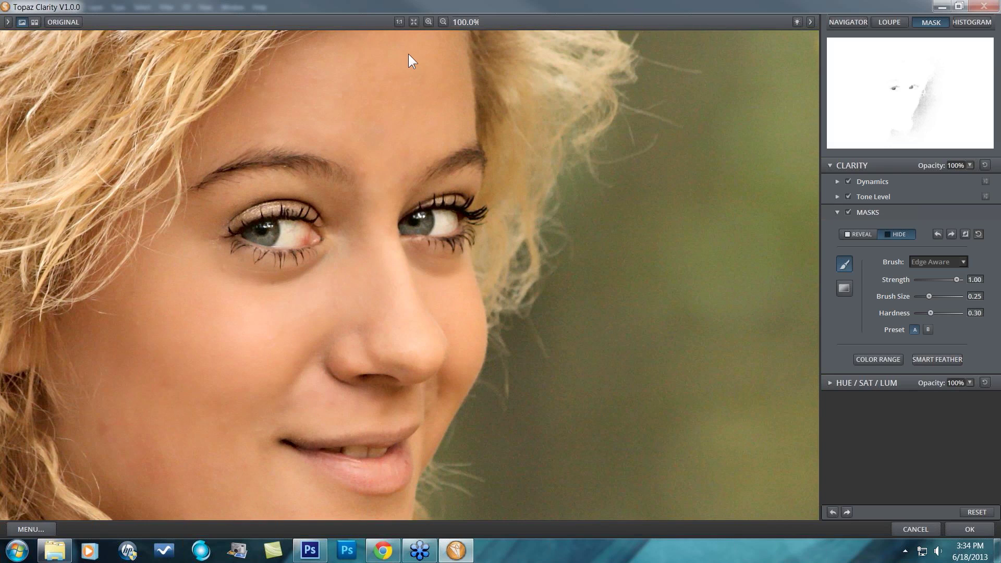
{"action": "key", "text": "ctrl+minus"}
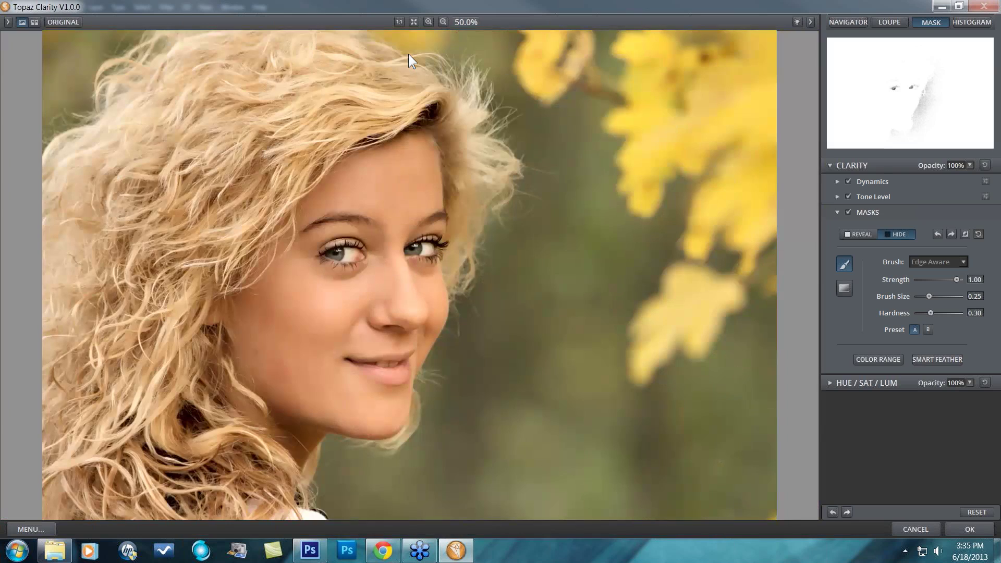
Step: Close the Clarity settings and, in the HSL Filter, set orange saturation to -0.08 and orange luminance to 0.02
{"action": "left_click", "coordinate": [836, 211]}
{"action": "left_click", "coordinate": [830, 166]}
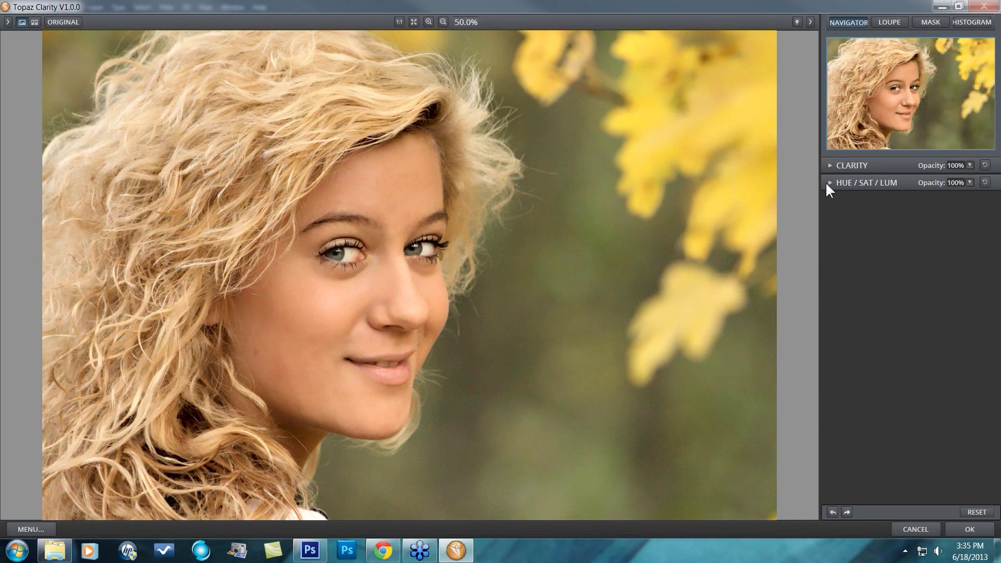
{"action": "left_click", "coordinate": [827, 182]}
{"action": "left_click", "coordinate": [837, 199]}
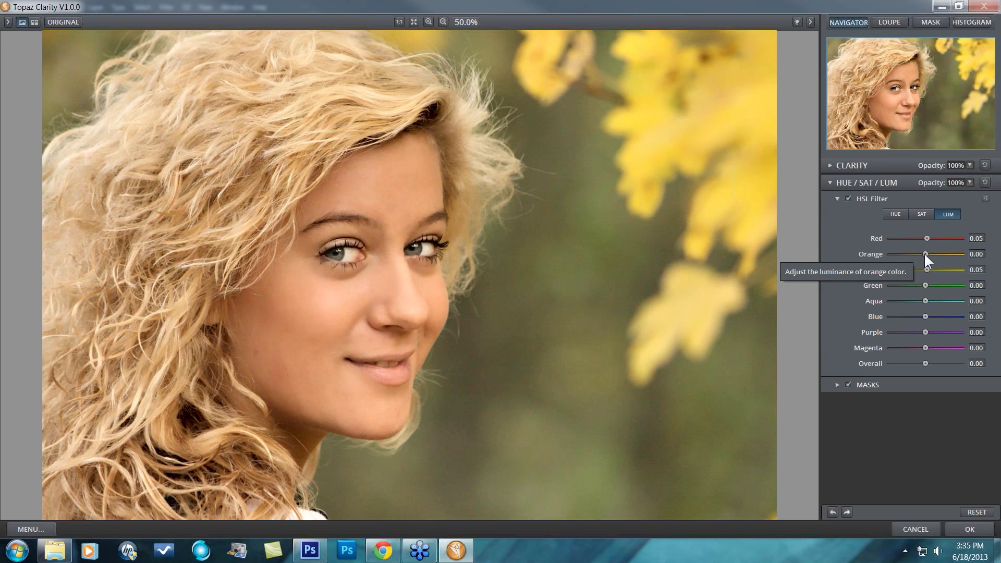
{"action": "left_click", "coordinate": [921, 215]}
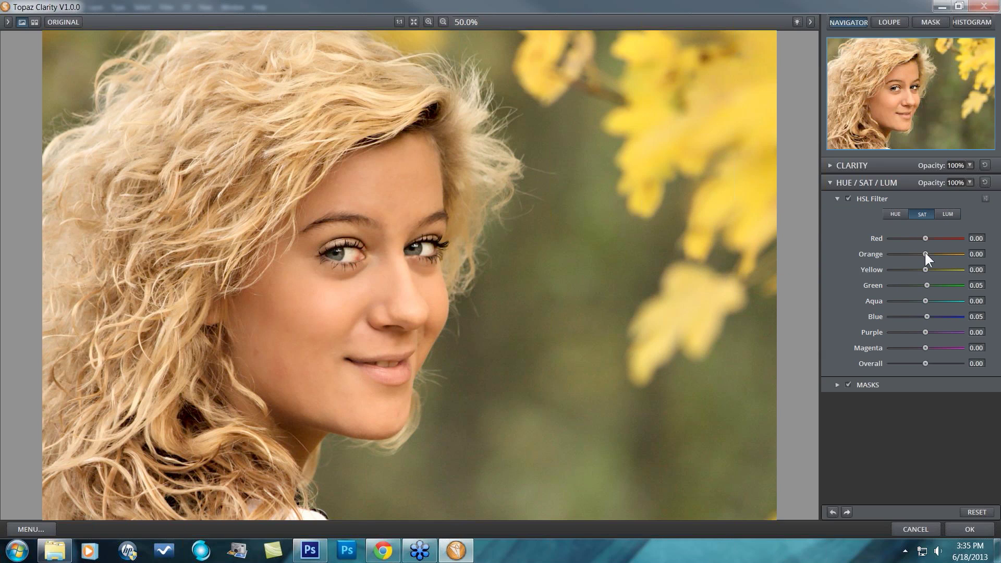
{"action": "left_click_drag", "start_coordinate": [925, 252], "coordinate": [922, 251]}
{"action": "left_click_drag", "start_coordinate": [911, 253], "coordinate": [913, 252]}
{"action": "left_click_drag", "start_coordinate": [922, 251], "coordinate": [921, 253]}
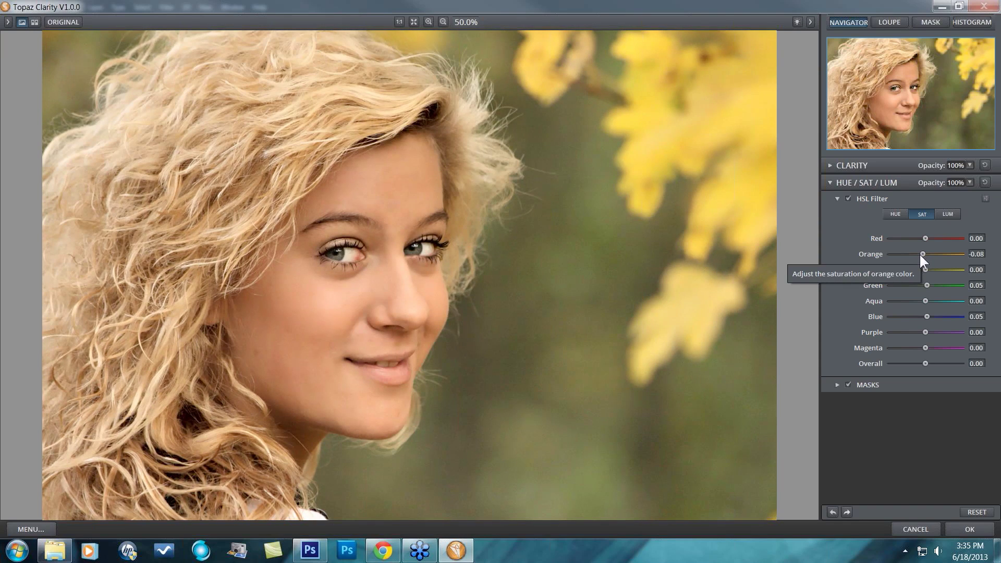
{"action": "left_click", "coordinate": [946, 214]}
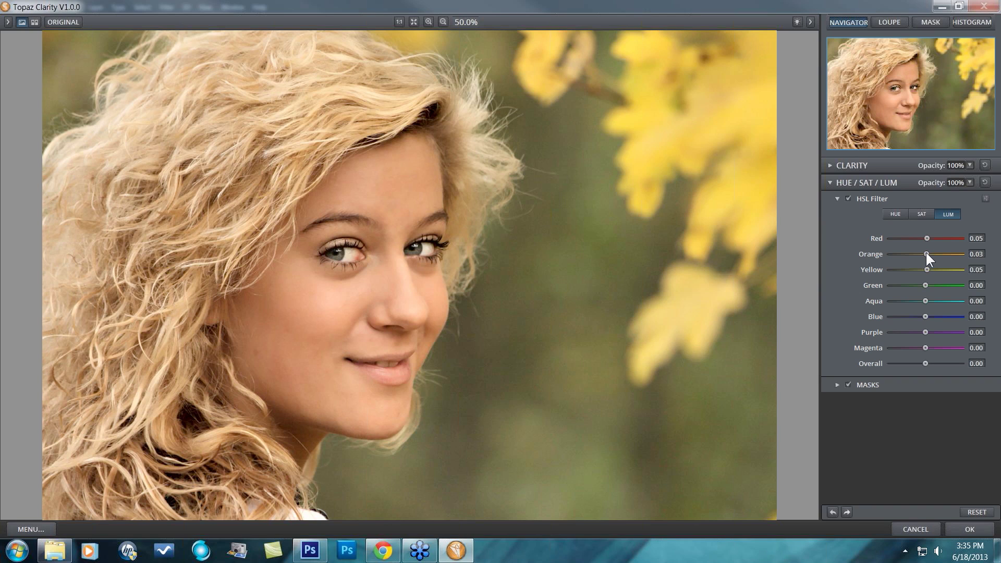
{"action": "left_click_drag", "start_coordinate": [925, 252], "coordinate": [928, 255]}
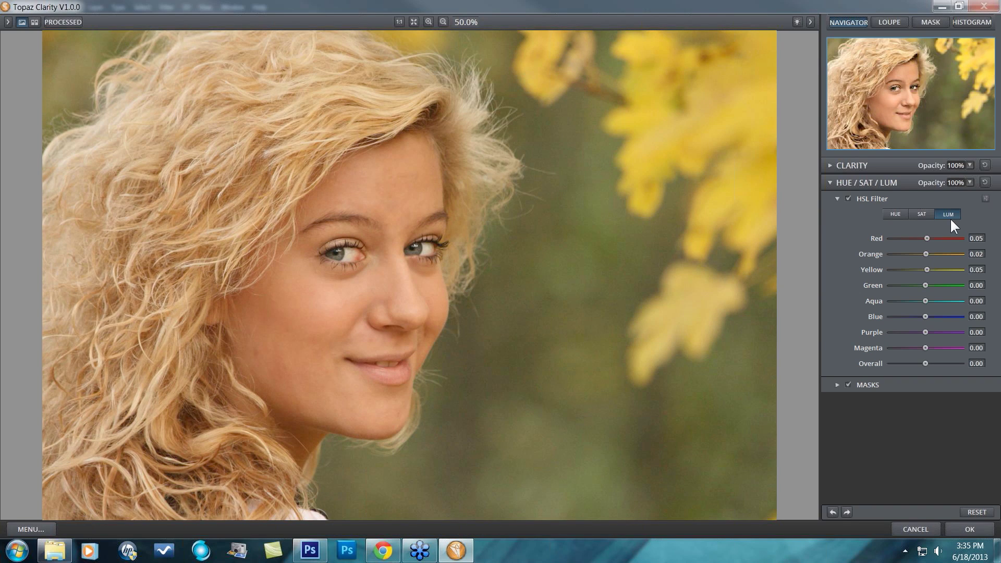
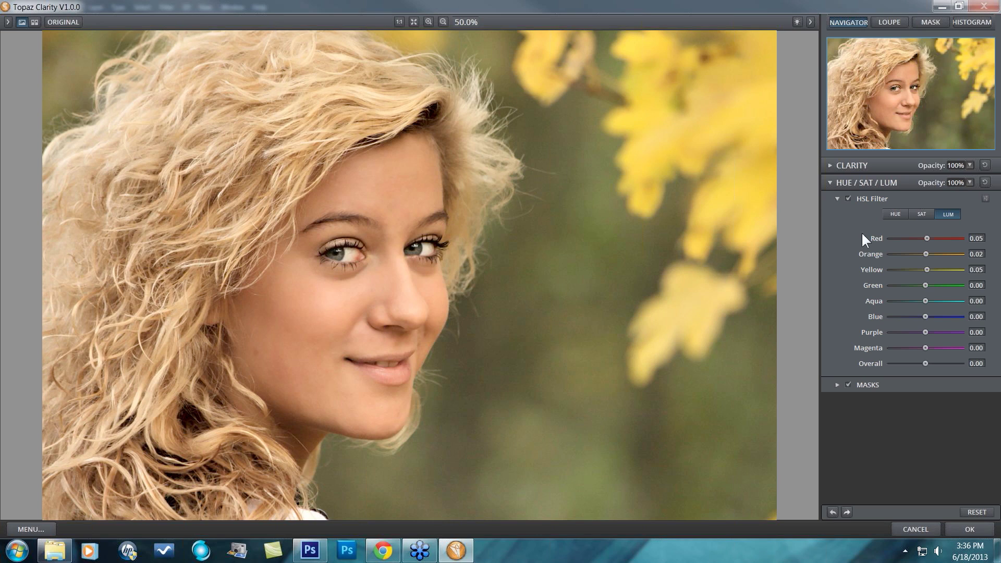
Step: Reduce yellow saturation, trying -0.62 and -0.75 before easing it back to about -0.23, and set yellow luminance to 0.03
{"action": "left_click", "coordinate": [925, 213]}
{"action": "left_click_drag", "start_coordinate": [924, 268], "coordinate": [905, 268]}
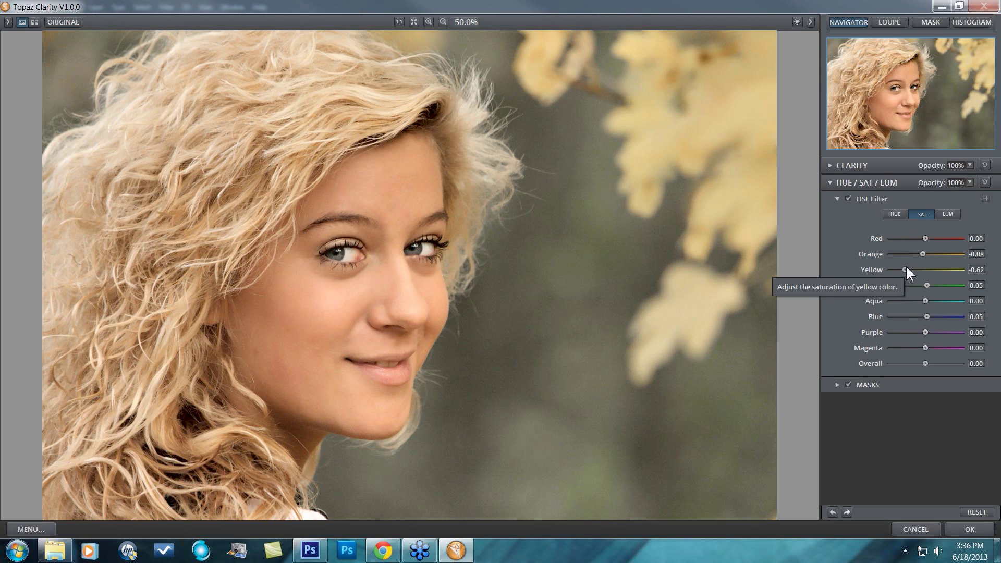
{"action": "left_click_drag", "start_coordinate": [903, 269], "coordinate": [900, 269]}
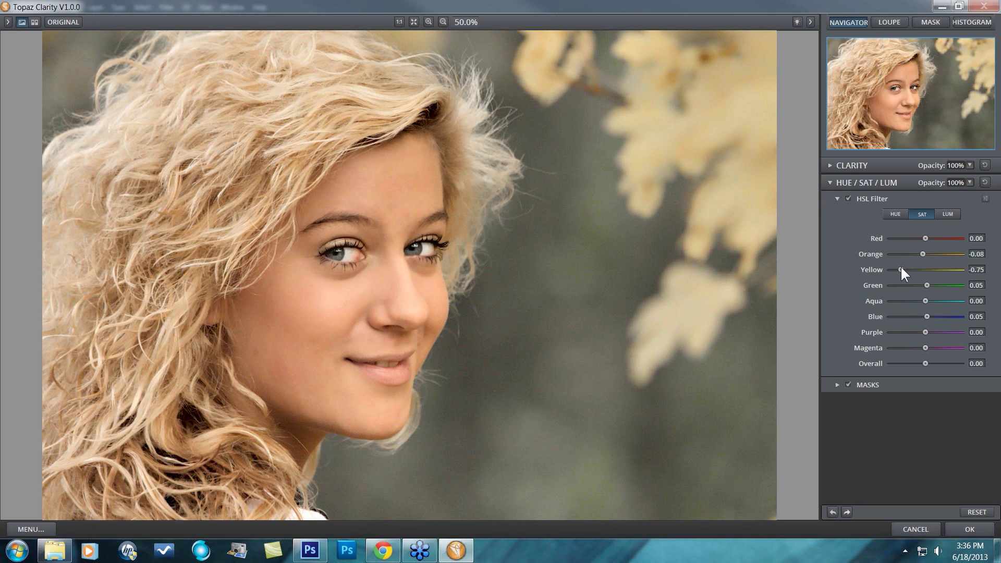
{"action": "left_click_drag", "start_coordinate": [914, 269], "coordinate": [916, 269]}
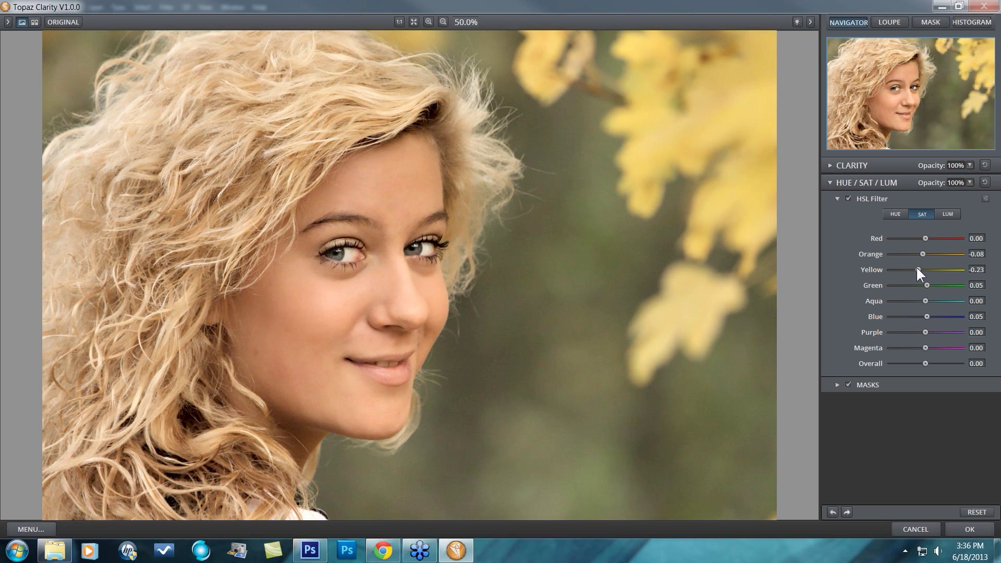
{"action": "left_click_drag", "start_coordinate": [918, 268], "coordinate": [916, 269]}
{"action": "left_click", "coordinate": [947, 214]}
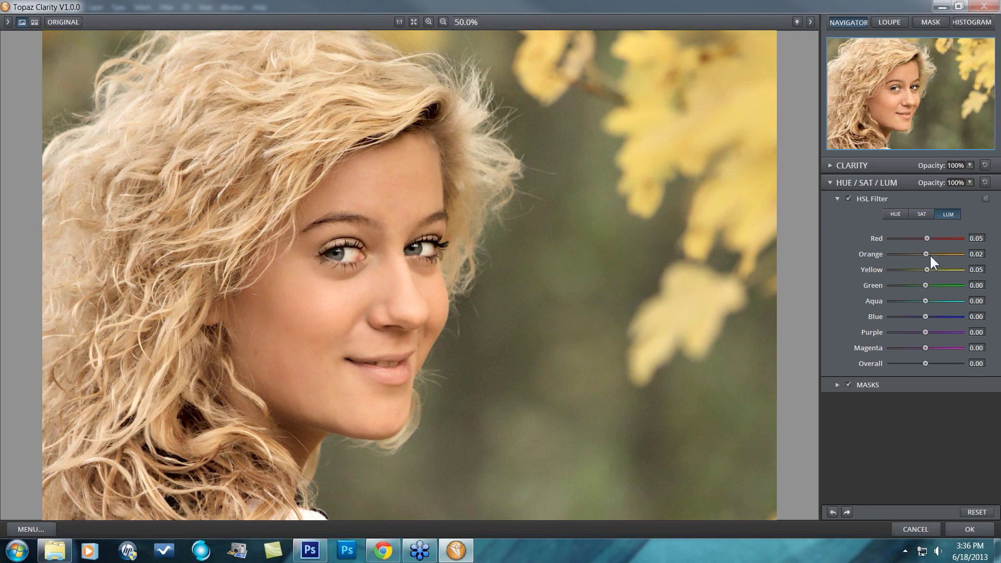
{"action": "left_click_drag", "start_coordinate": [926, 267], "coordinate": [925, 268]}
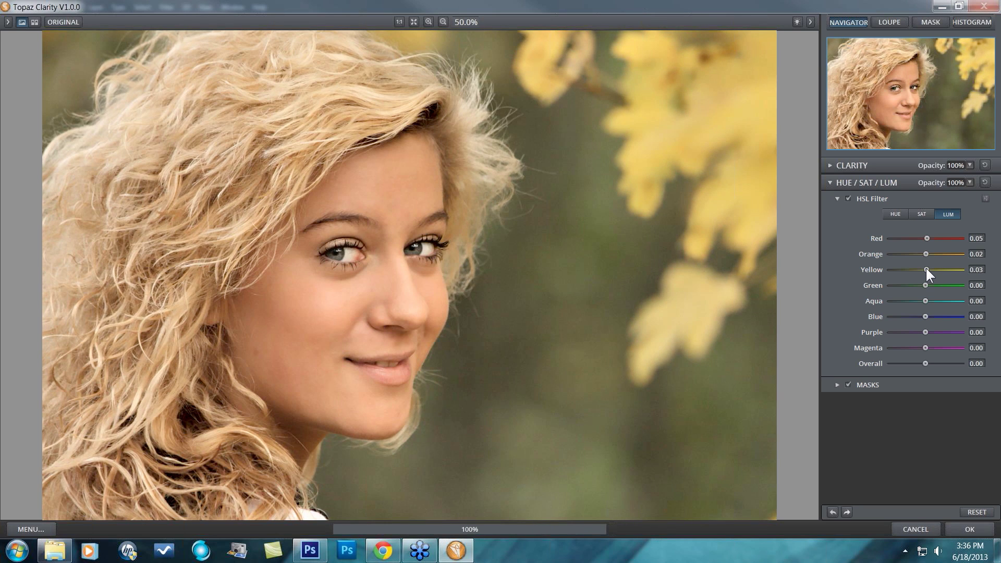
Step: Set the yellow hue to 0.05 in the HSL Filter and compare the portrait with the original
{"action": "left_click", "coordinate": [894, 215]}
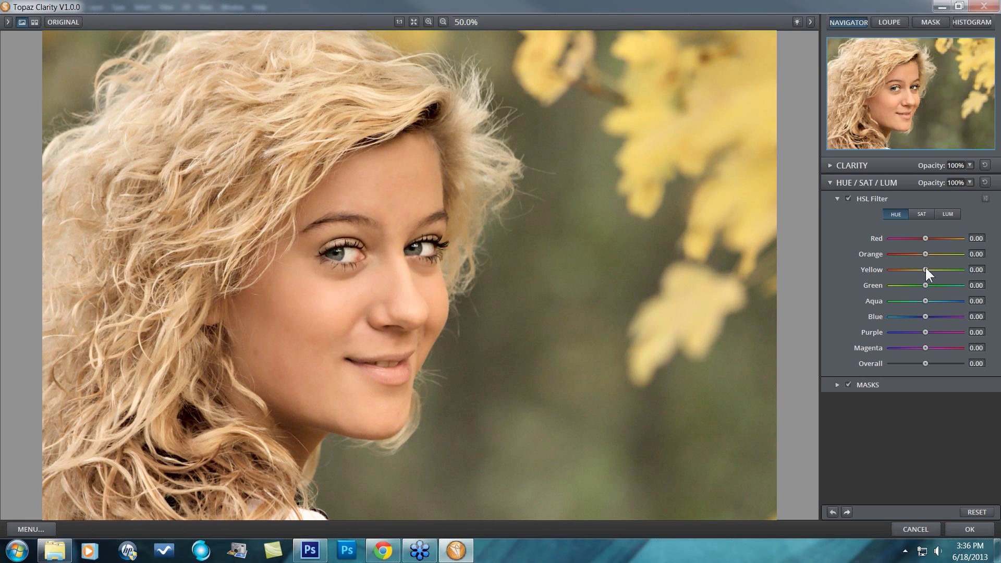
{"action": "left_click_drag", "start_coordinate": [927, 267], "coordinate": [924, 265]}
{"action": "left_click_drag", "start_coordinate": [752, 243], "coordinate": [753, 243]}
{"action": "left_click_drag", "start_coordinate": [753, 242], "coordinate": [567, 242]}
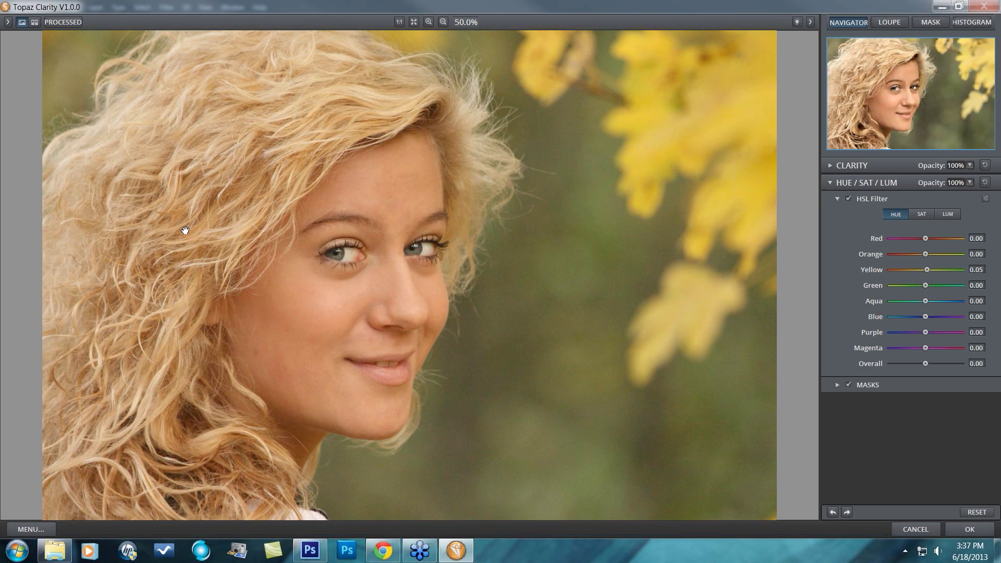
{"action": "left_click_drag", "start_coordinate": [292, 378], "coordinate": [348, 319]}
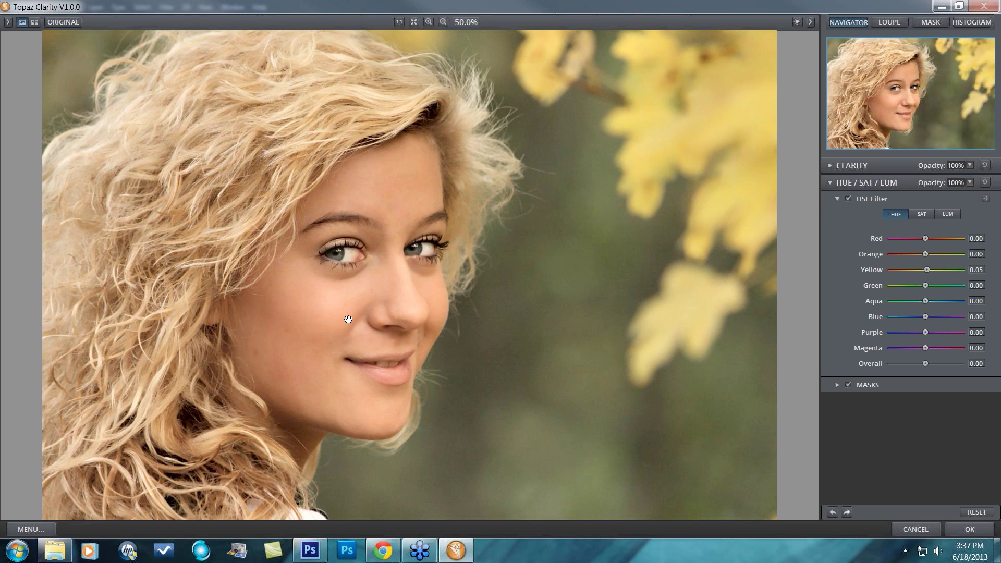
{"action": "left_click_drag", "start_coordinate": [348, 320], "coordinate": [541, 190]}
Step: Review the Clarity mask, apply the adjustments back to Photoshop, and compare before and after by toggling the Background copy layer's visibility
{"action": "left_click", "coordinate": [831, 180]}
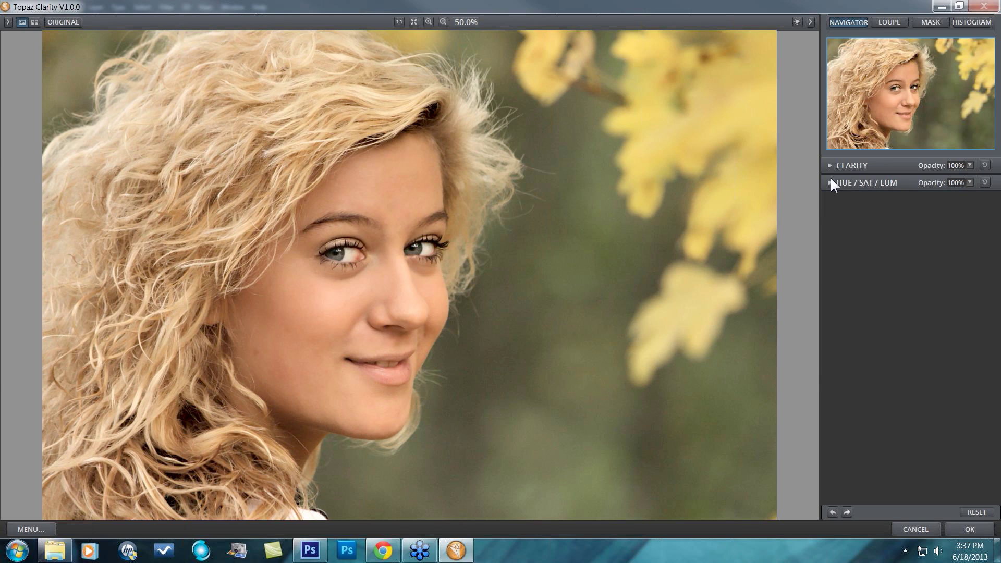
{"action": "left_click", "coordinate": [830, 164]}
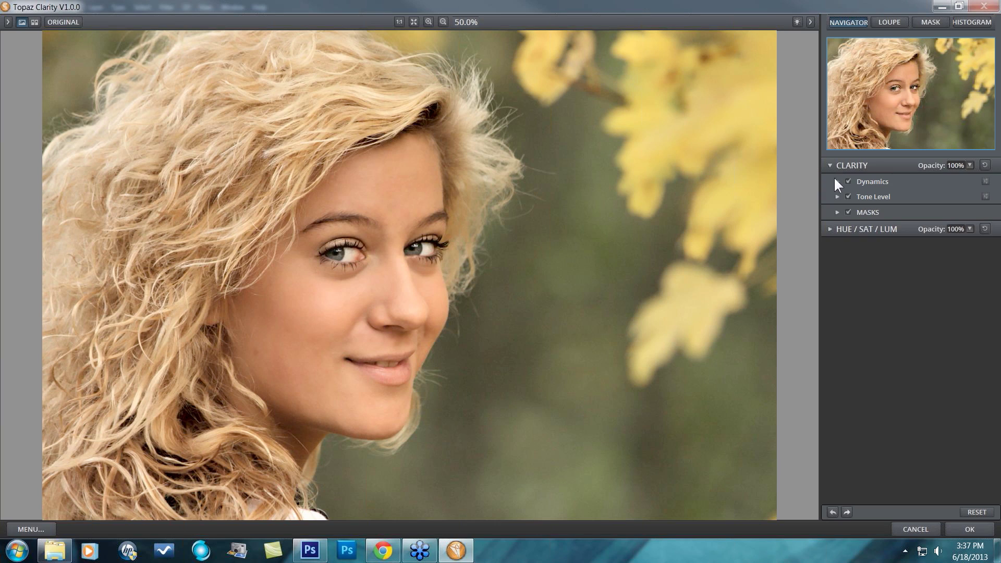
{"action": "left_click", "coordinate": [837, 213]}
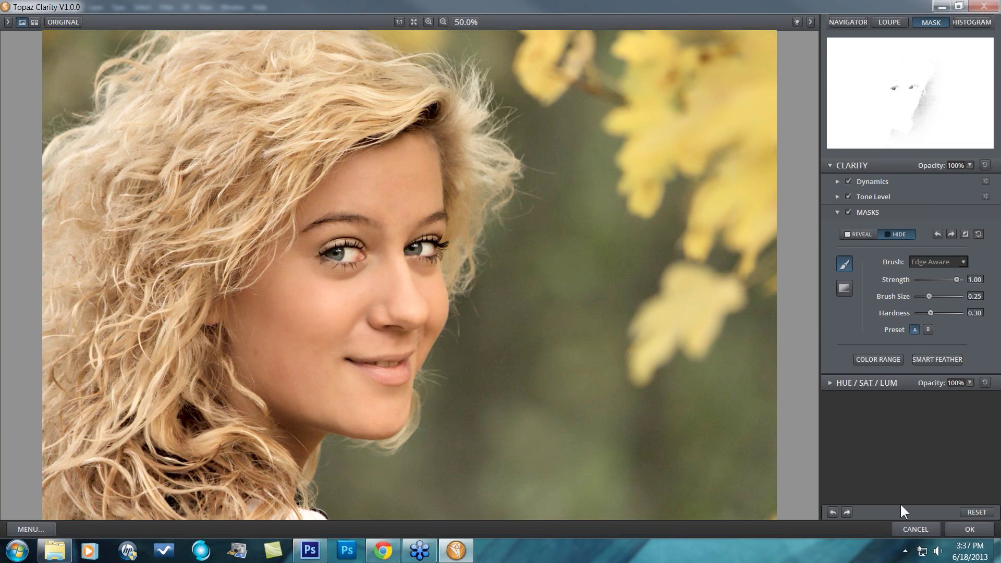
{"action": "left_click", "coordinate": [964, 527]}
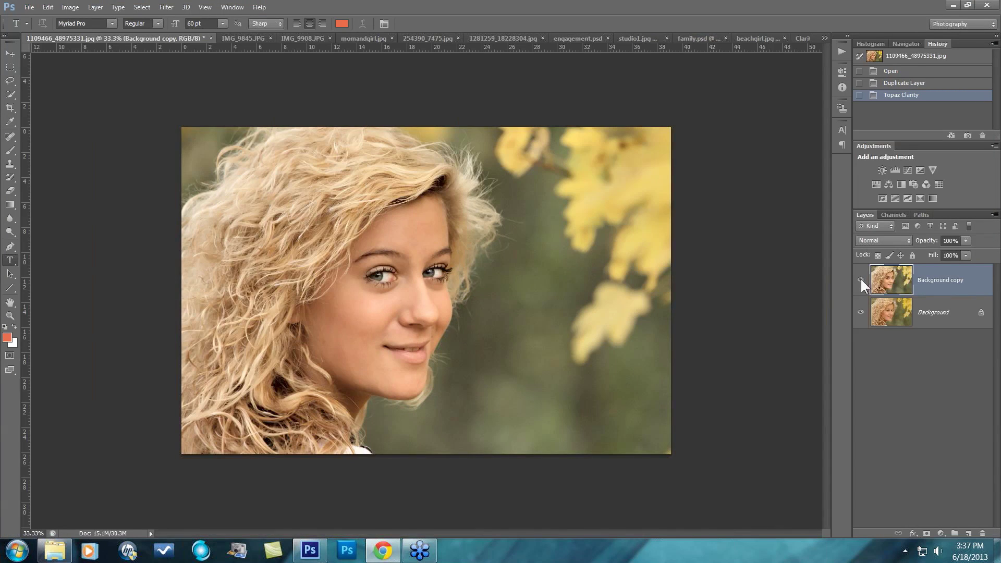
{"action": "left_click", "coordinate": [860, 280]}
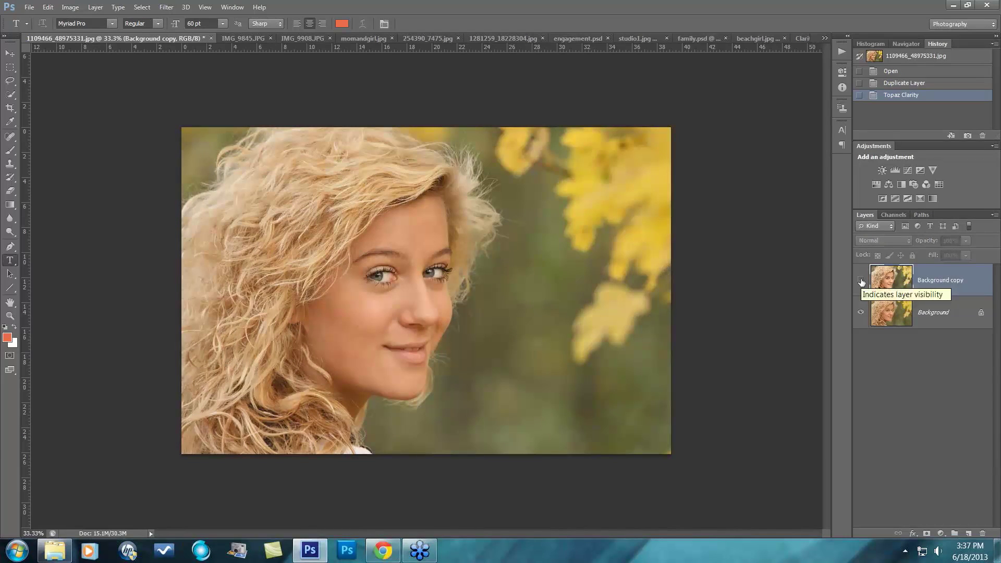
{"action": "left_click", "coordinate": [860, 281]}
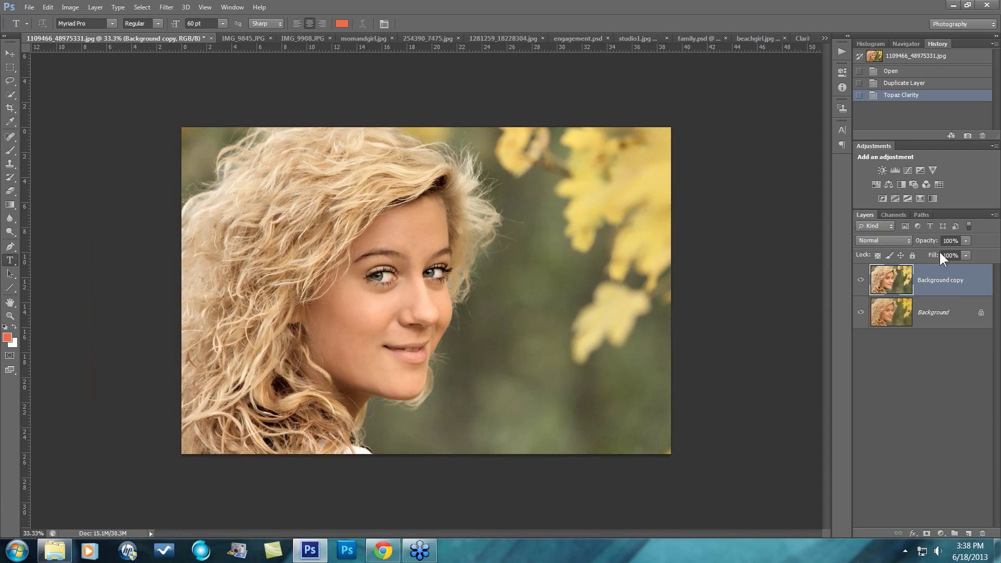
Step: Lower the Background copy layer's opacity to 78% and compare before and after by toggling the layer's visibility
{"action": "left_click", "coordinate": [964, 240]}
{"action": "left_click_drag", "start_coordinate": [963, 251], "coordinate": [954, 251]}
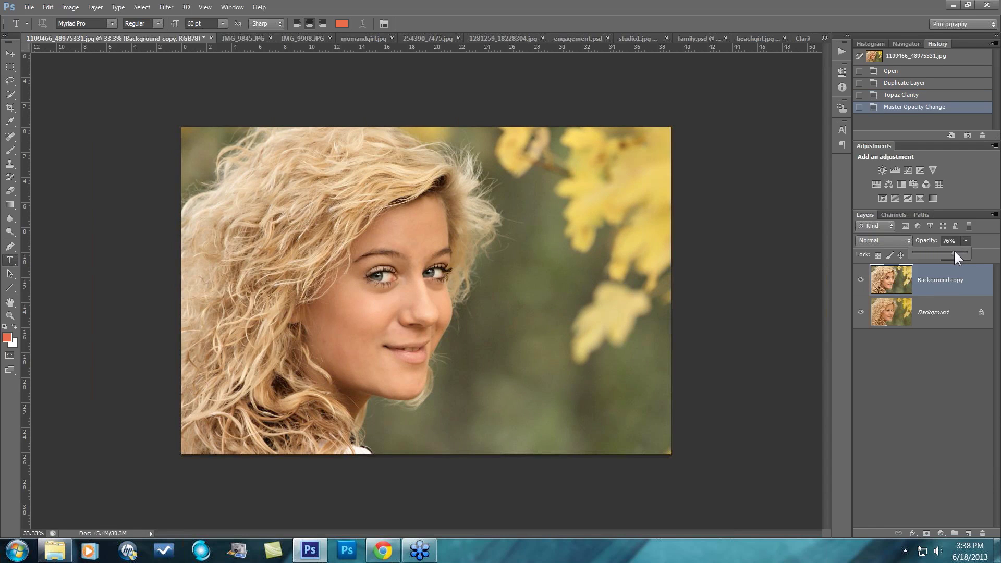
{"action": "left_click", "coordinate": [860, 281]}
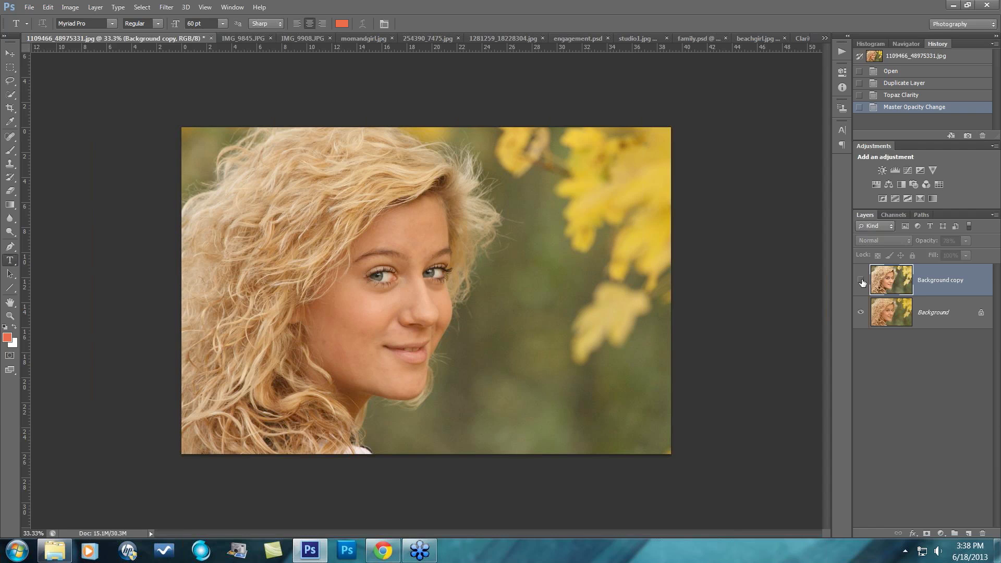
{"action": "left_click", "coordinate": [860, 282]}
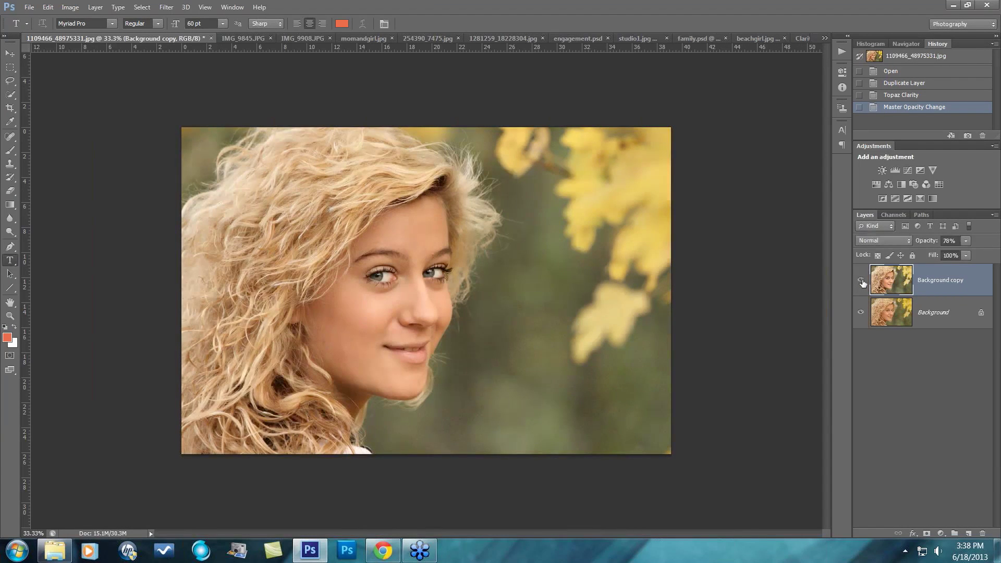
Step: Switch to the beachgirl.jpg document
{"action": "left_click", "coordinate": [245, 38]}
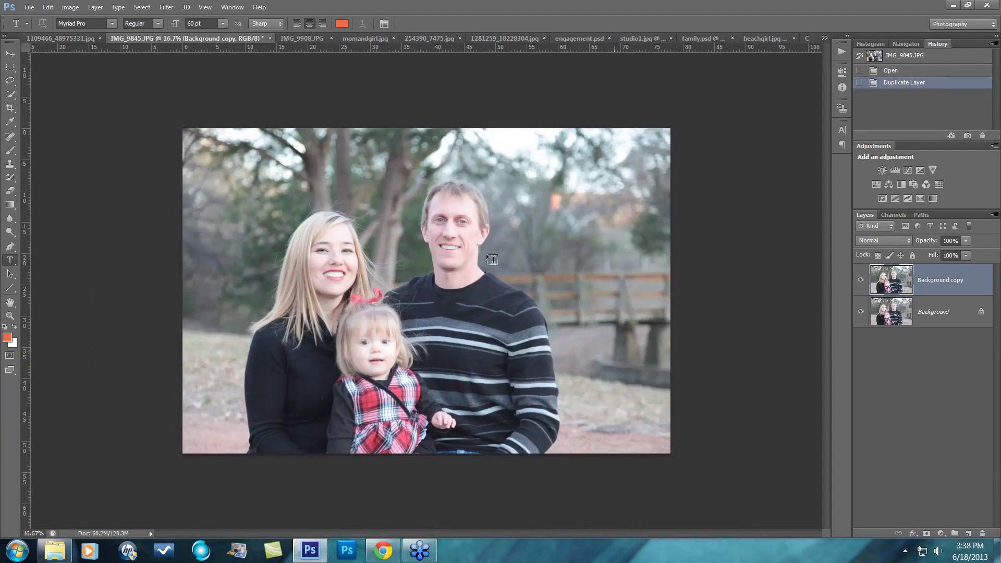
{"action": "left_click", "coordinate": [824, 37]}
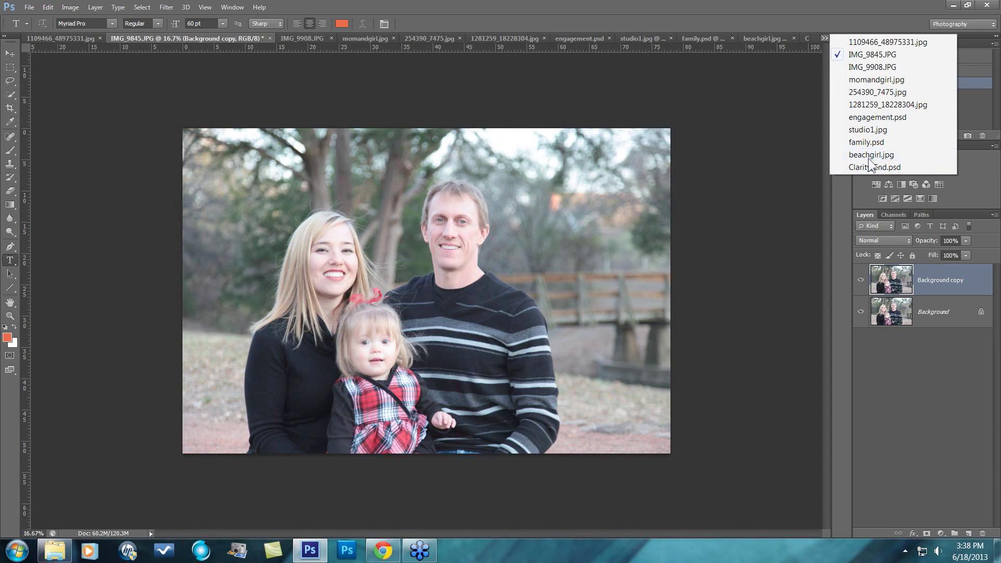
{"action": "left_click", "coordinate": [865, 155]}
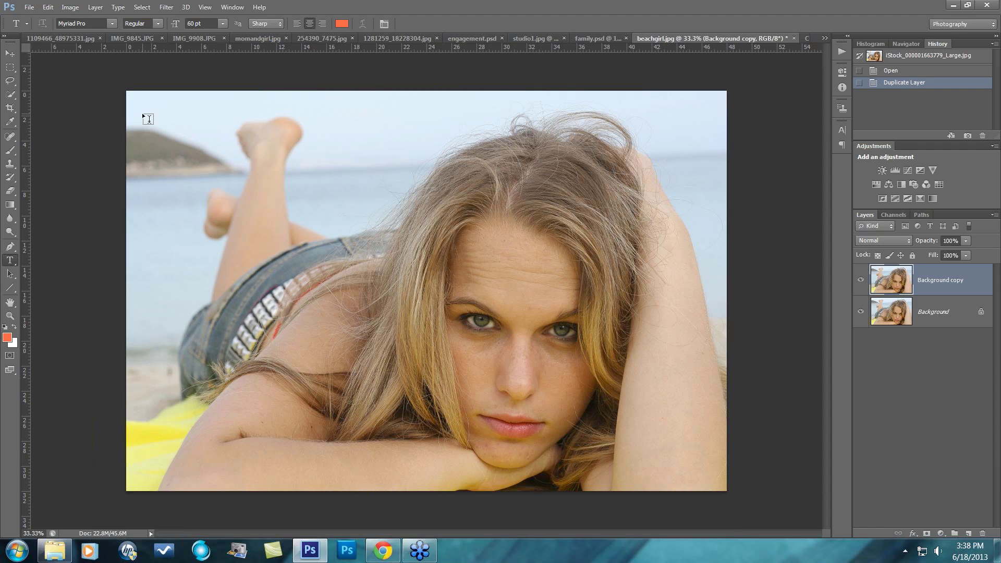
Step: Open the Background copy layer in Topaz Clarity and reset all adjustments
{"action": "left_click", "coordinate": [165, 5]}
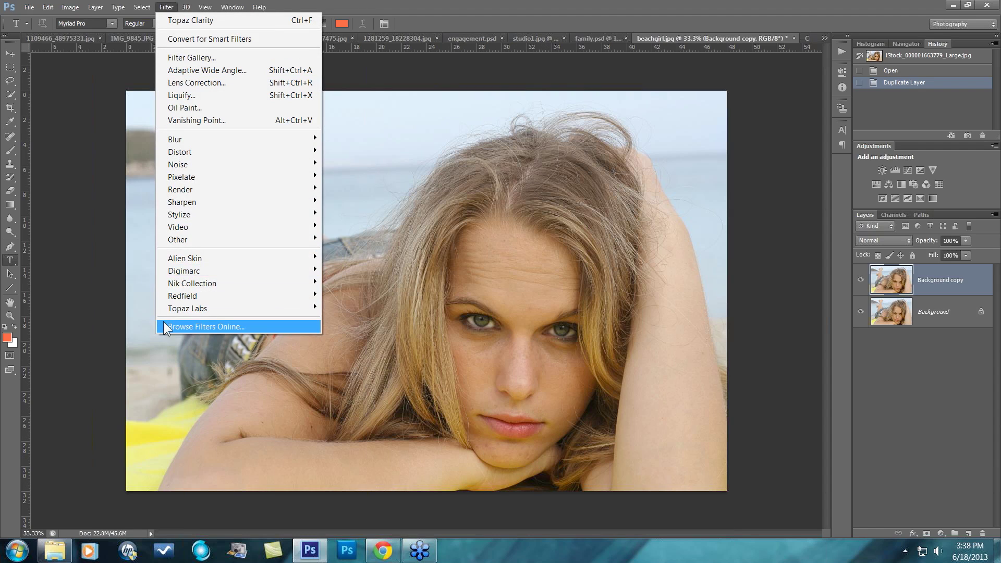
{"action": "mouse_move", "coordinate": [174, 308]}
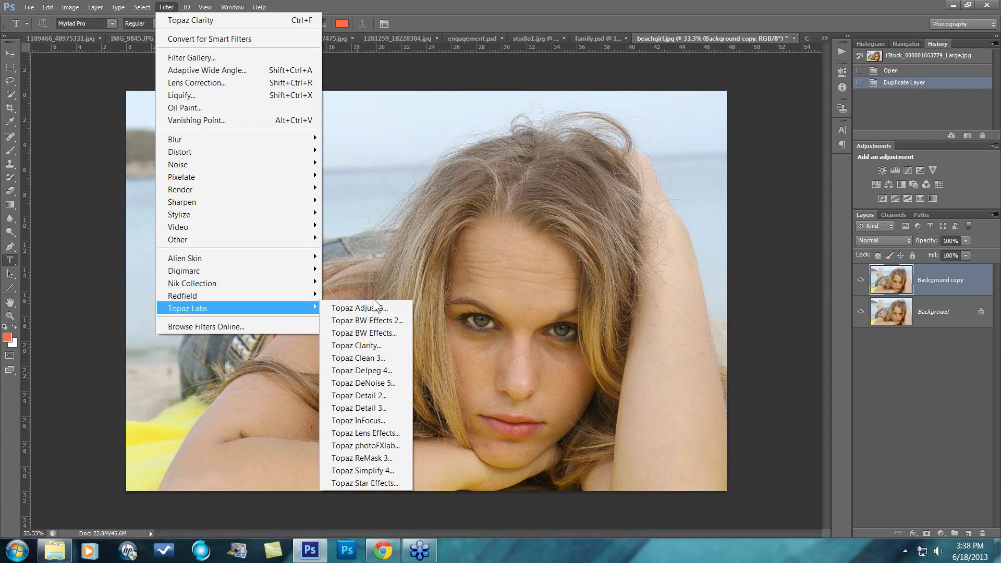
{"action": "left_click", "coordinate": [359, 344]}
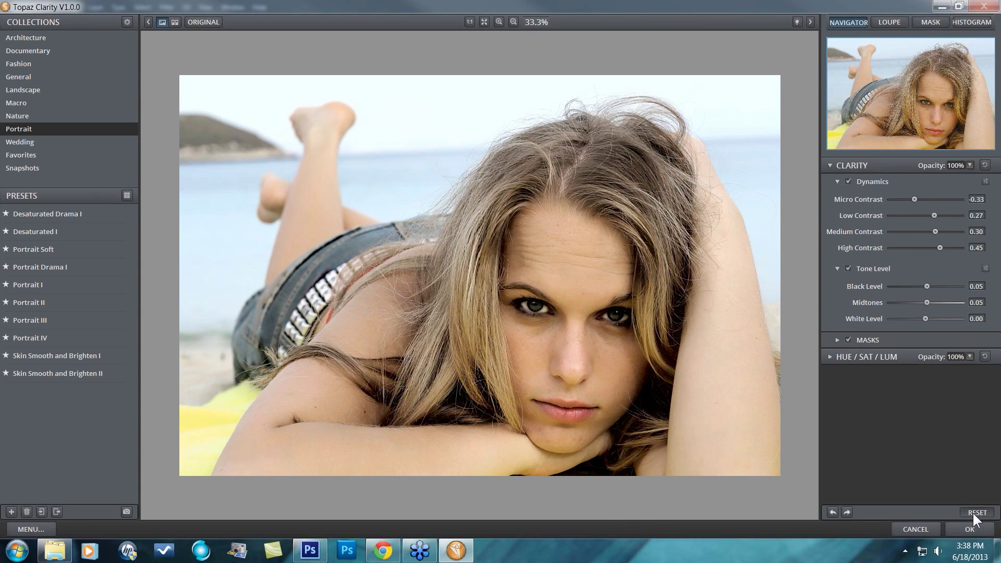
{"action": "left_click", "coordinate": [972, 511]}
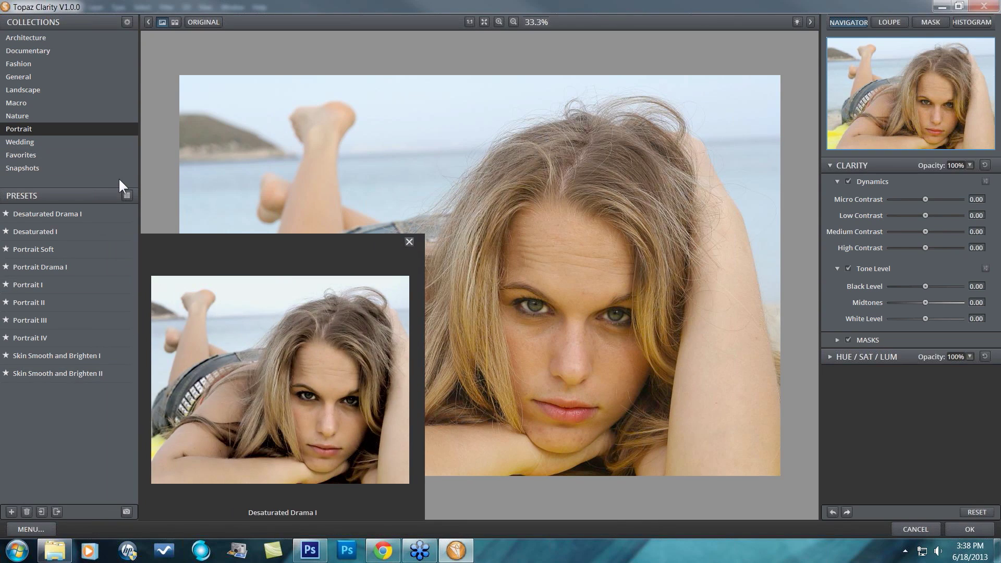
Step: Browse the Portrait collection's presets in the grid preview and apply Portrait II
{"action": "left_click", "coordinate": [127, 195]}
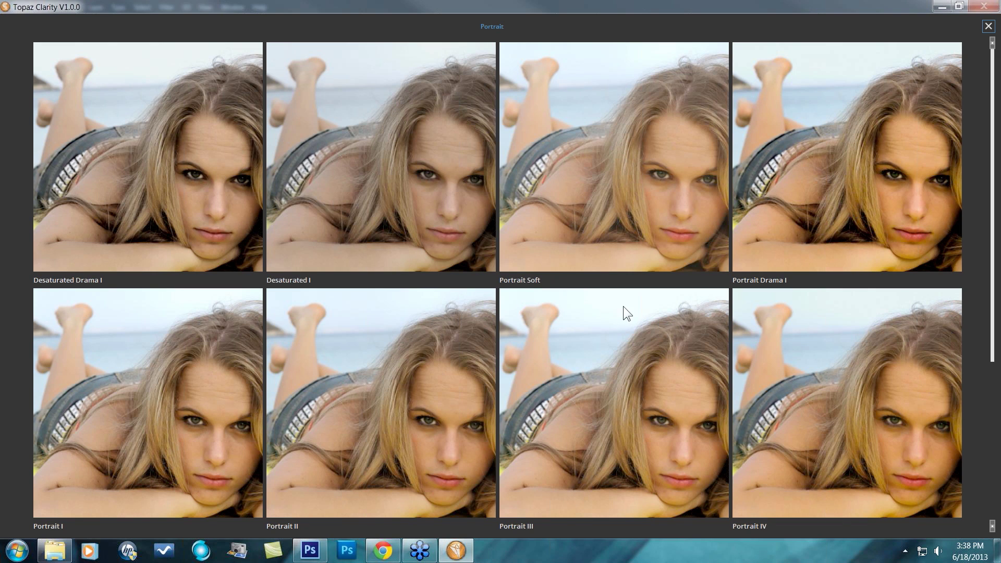
{"action": "scroll", "coordinate": [677, 307], "scroll_direction": "down", "scroll_amount": 4}
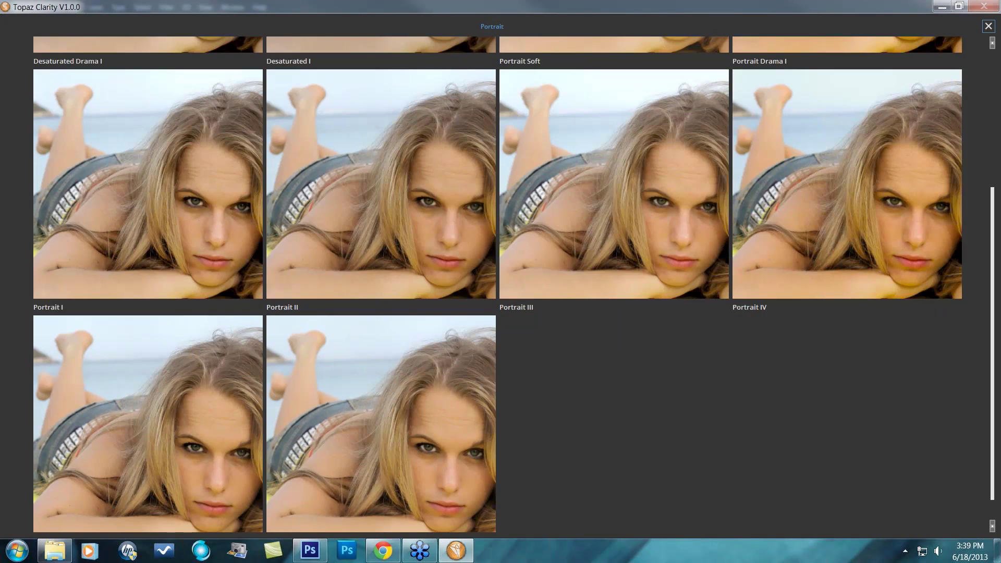
{"action": "scroll", "coordinate": [980, 221], "scroll_direction": "up", "scroll_amount": 3}
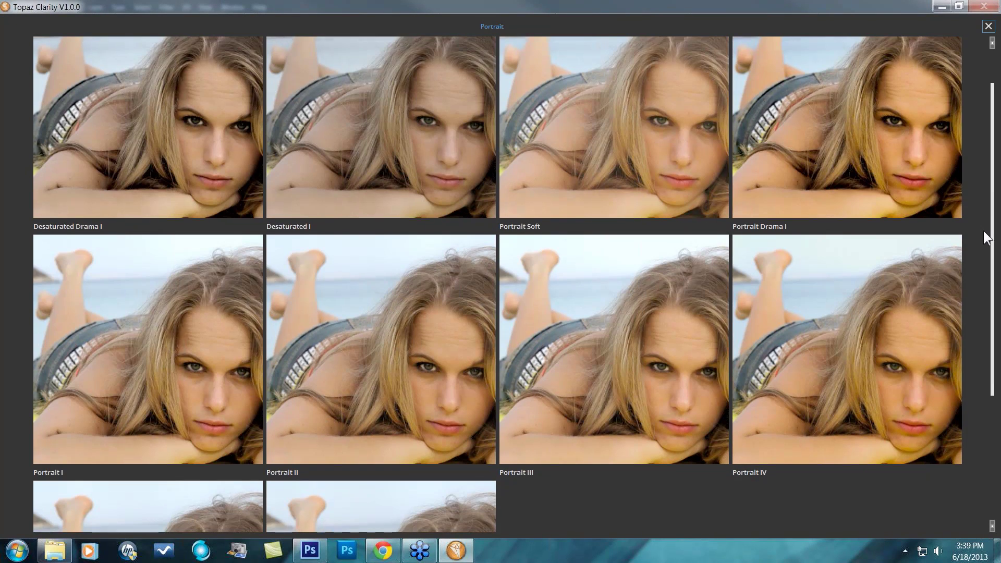
{"action": "scroll", "coordinate": [983, 230], "scroll_direction": "down", "scroll_amount": 2}
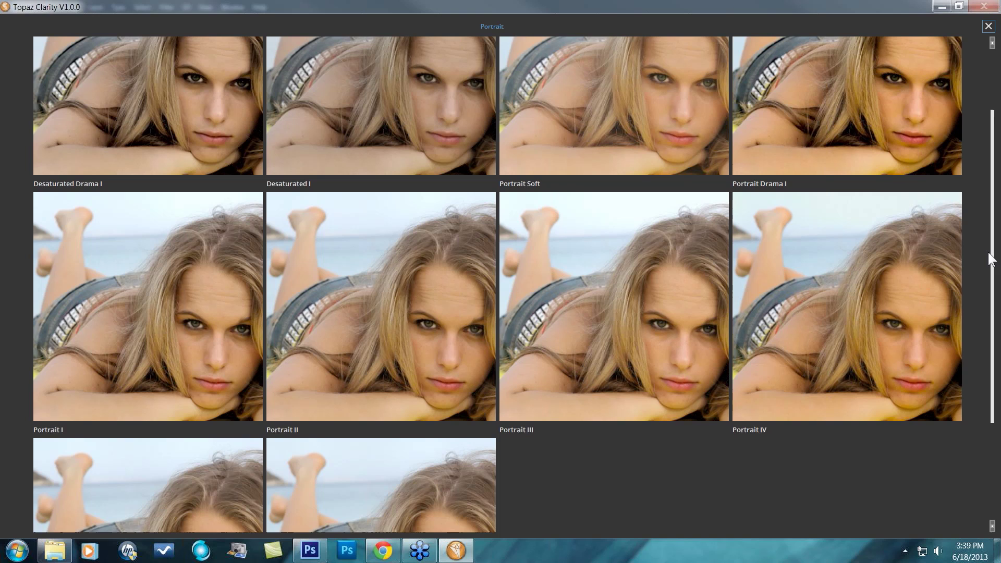
{"action": "scroll", "coordinate": [987, 252], "scroll_direction": "down", "scroll_amount": 1}
{"action": "left_click", "coordinate": [381, 295]}
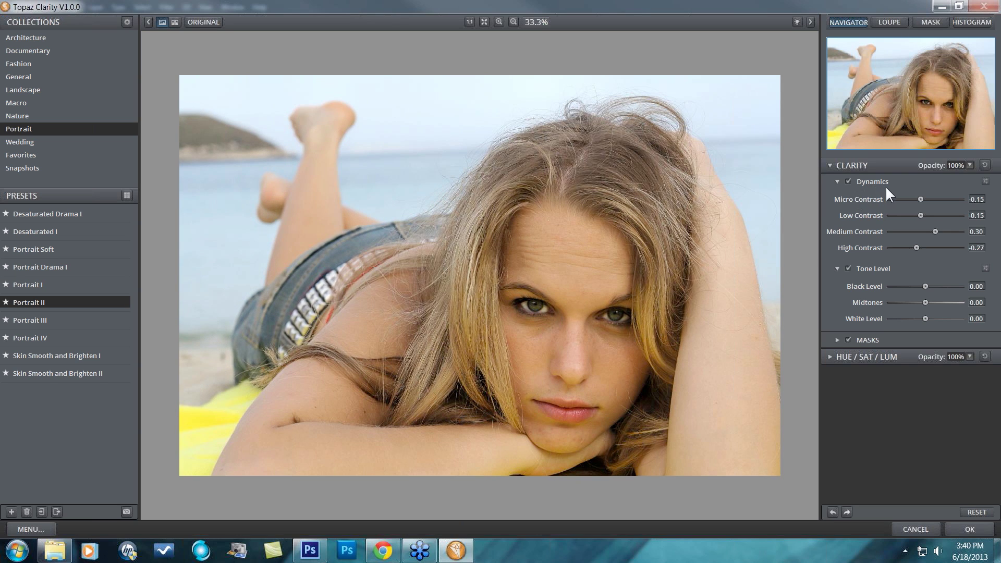
Step: View the woman's eyes and face at 100% and set Micro Contrast to -0.42 to smooth the skin
{"action": "left_click", "coordinate": [148, 22]}
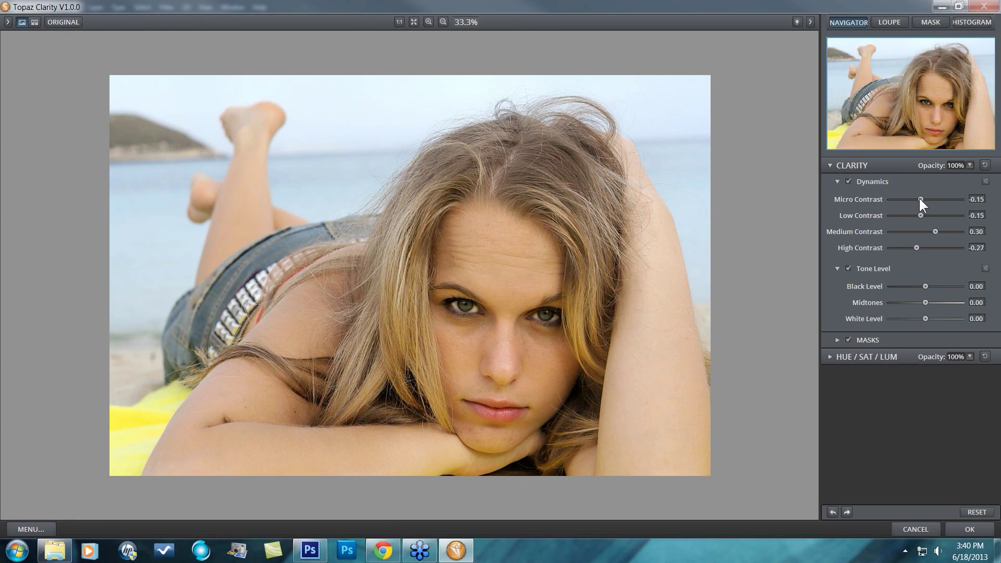
{"action": "left_click", "coordinate": [399, 22]}
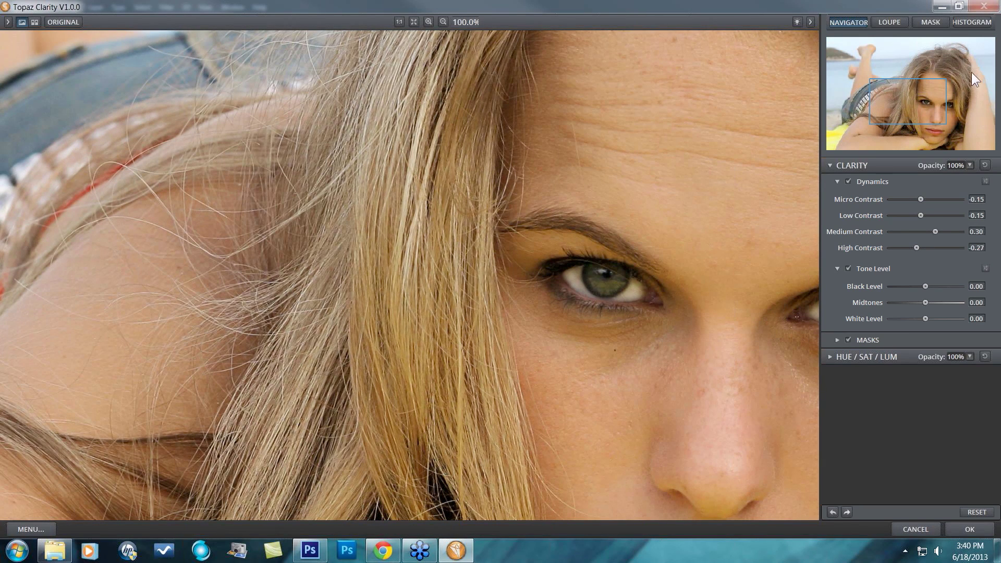
{"action": "left_click_drag", "start_coordinate": [928, 92], "coordinate": [943, 94]}
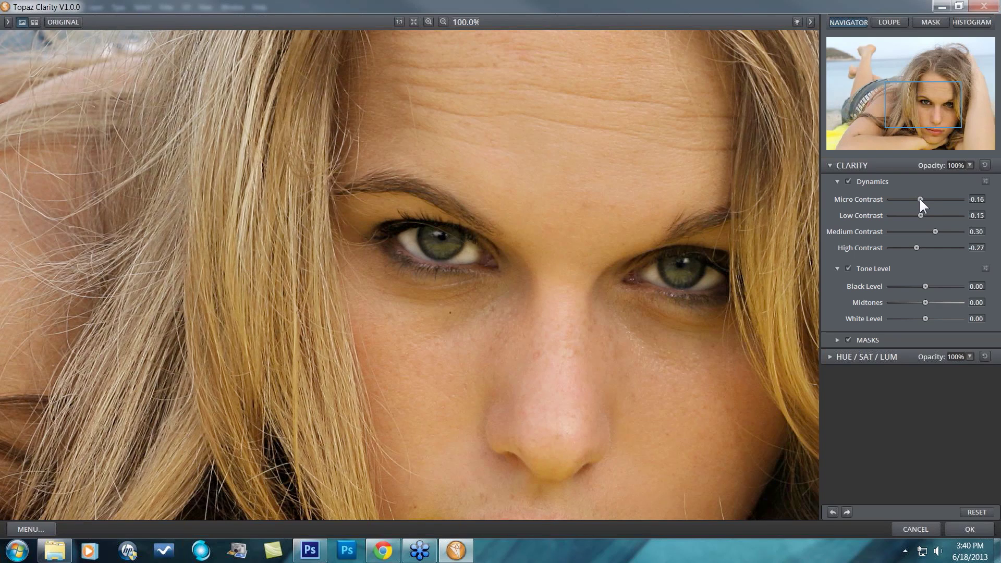
{"action": "left_click_drag", "start_coordinate": [917, 199], "coordinate": [916, 199]}
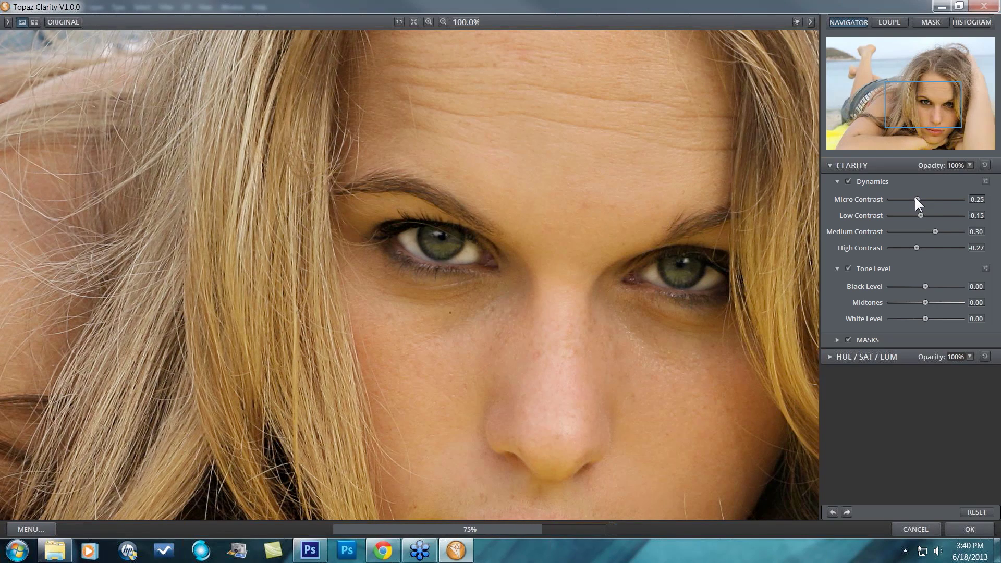
{"action": "scroll", "coordinate": [914, 199], "scroll_direction": "down", "scroll_amount": 3}
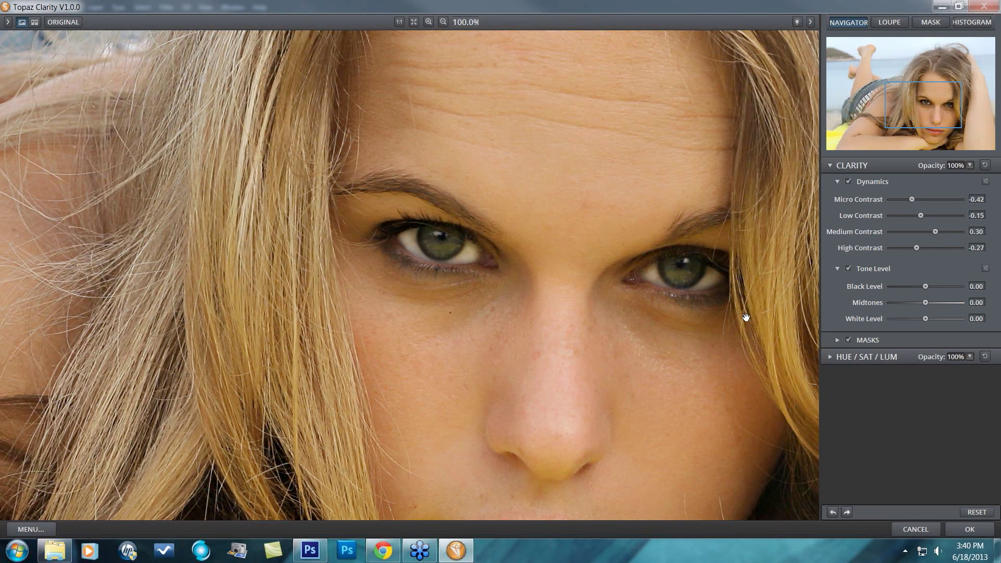
Step: Set Low Contrast to 0.09 and Medium Contrast to 0.36, and compare the eyes with the original image
{"action": "left_click_drag", "start_coordinate": [920, 215], "coordinate": [928, 216]}
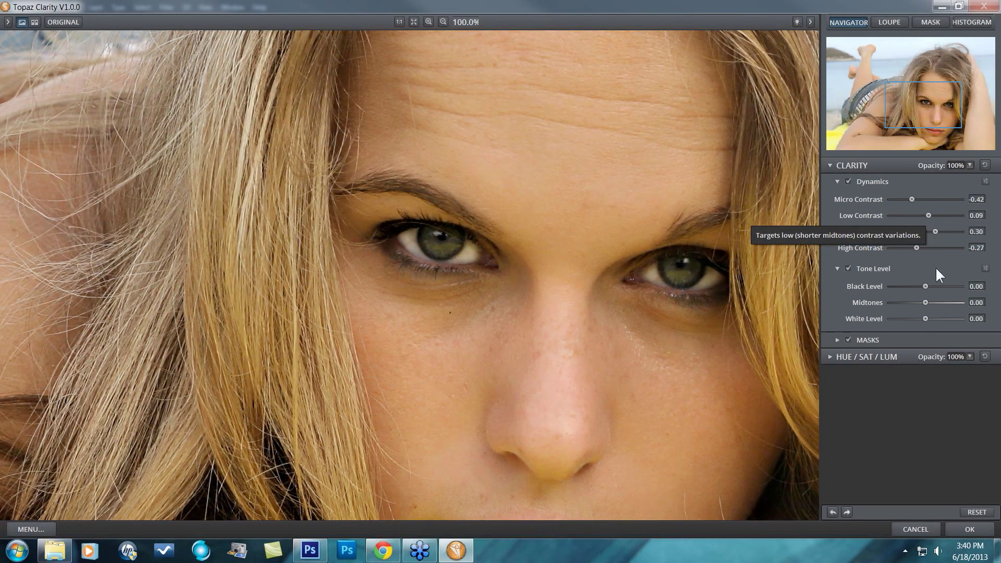
{"action": "left_click_drag", "start_coordinate": [934, 232], "coordinate": [939, 232]}
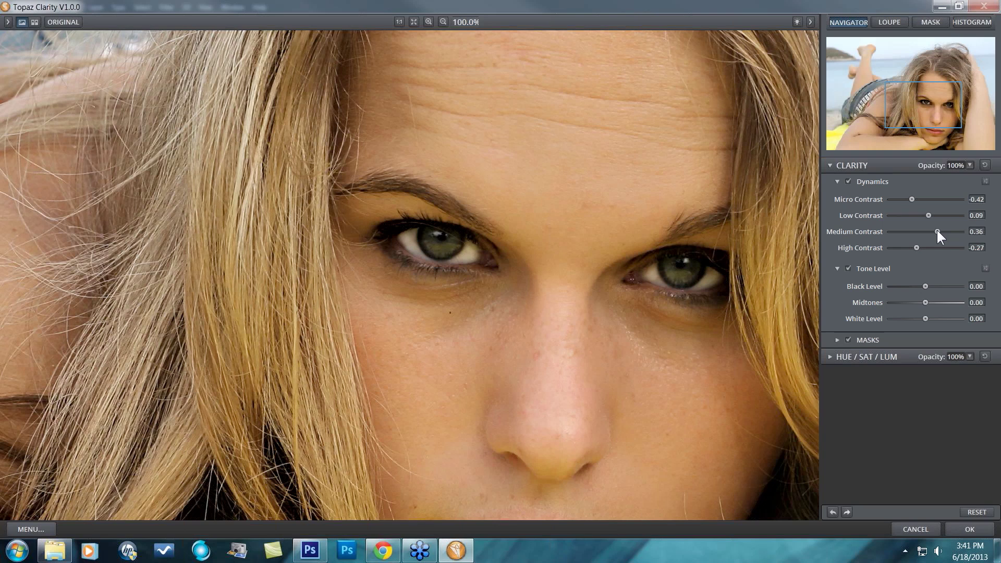
{"action": "left_click_drag", "start_coordinate": [937, 230], "coordinate": [936, 230]}
{"action": "left_click", "coordinate": [677, 290]}
{"action": "left_click", "coordinate": [449, 258]}
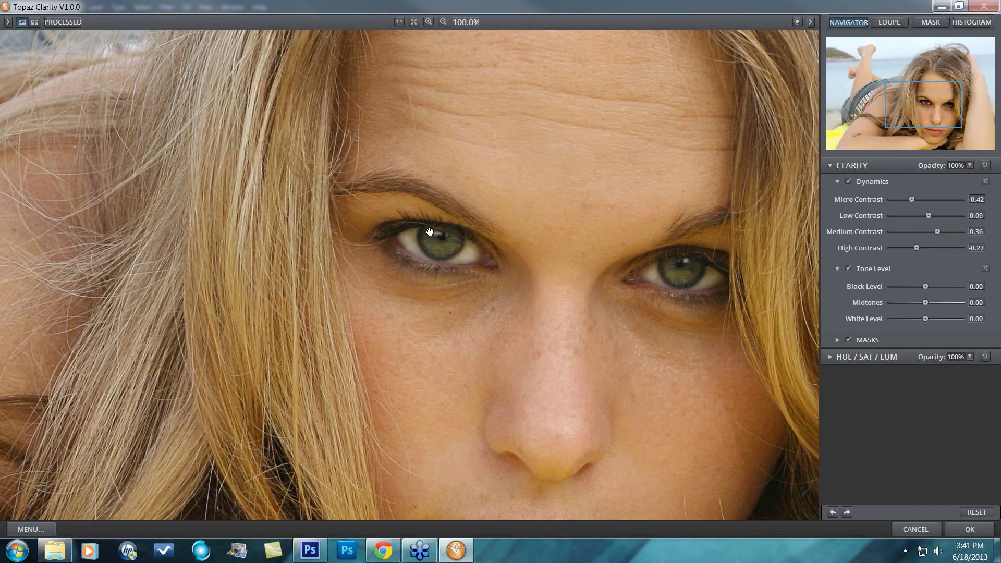
{"action": "left_click", "coordinate": [487, 241]}
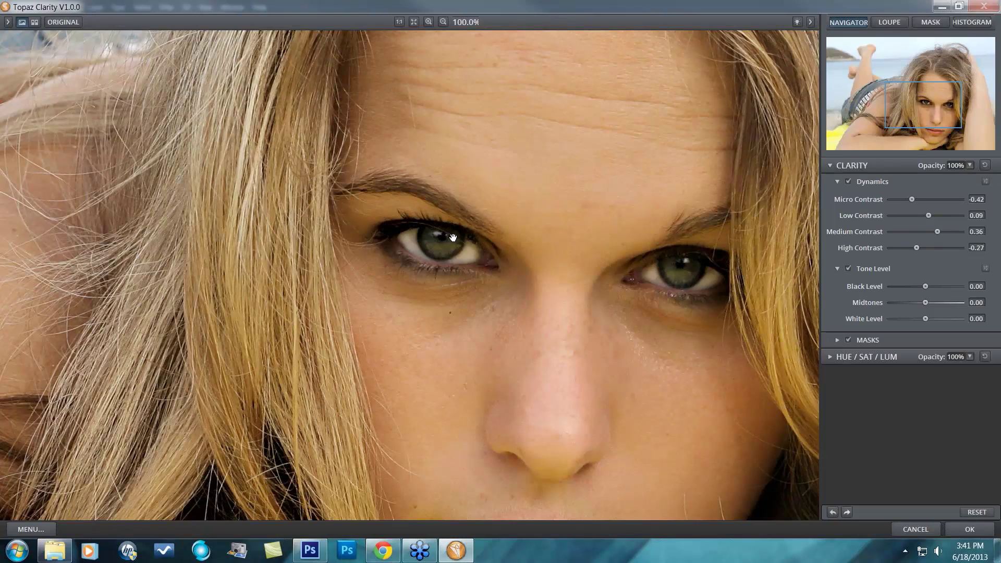
{"action": "left_click", "coordinate": [431, 249]}
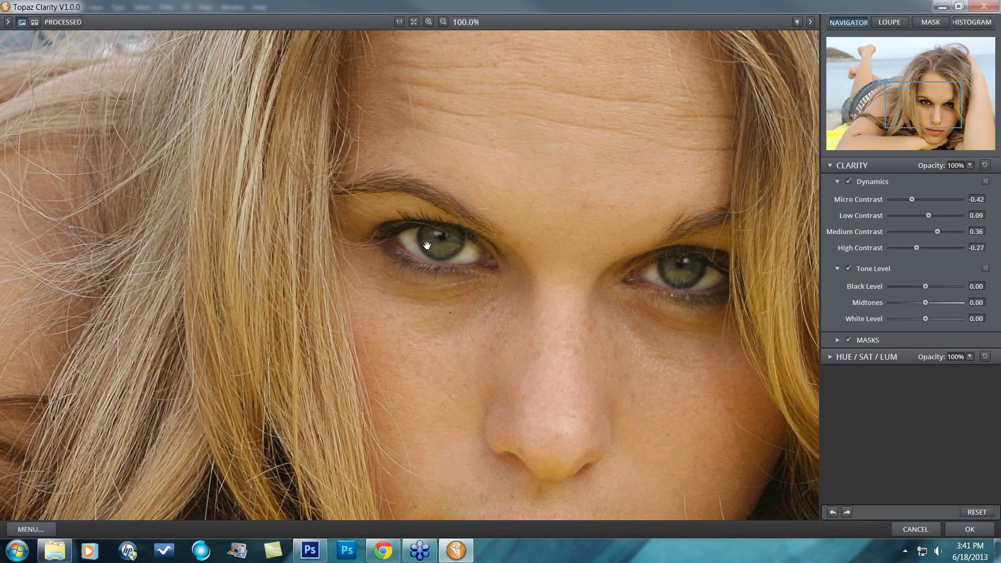
{"action": "left_click", "coordinate": [736, 287]}
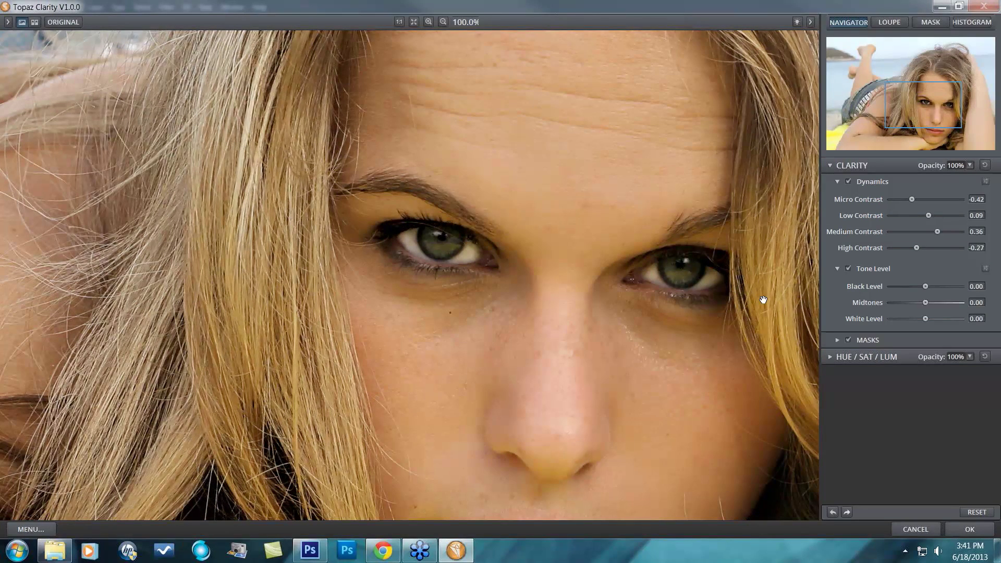
Step: Start a Color Range mask in Clarity sampled from the iris, with Size 0.09 and Sensitivity 1.00
{"action": "left_click", "coordinate": [836, 339]}
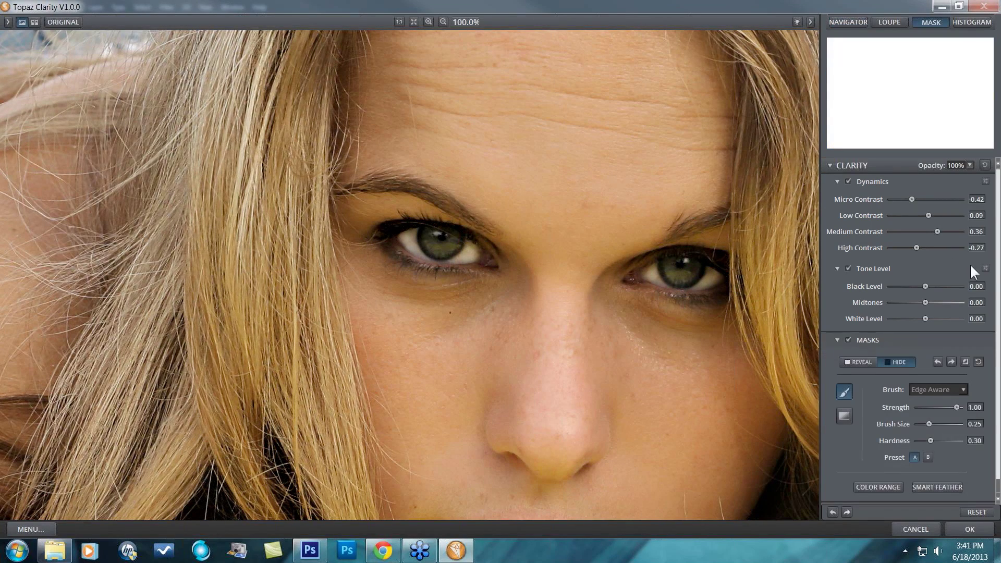
{"action": "scroll", "coordinate": [969, 263], "scroll_direction": "down", "scroll_amount": 1}
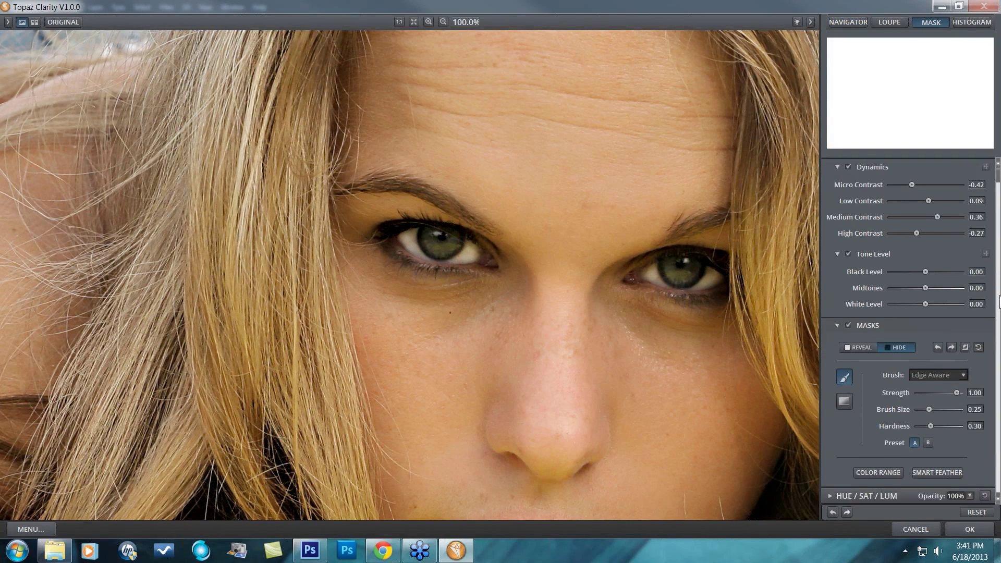
{"action": "left_click", "coordinate": [880, 472]}
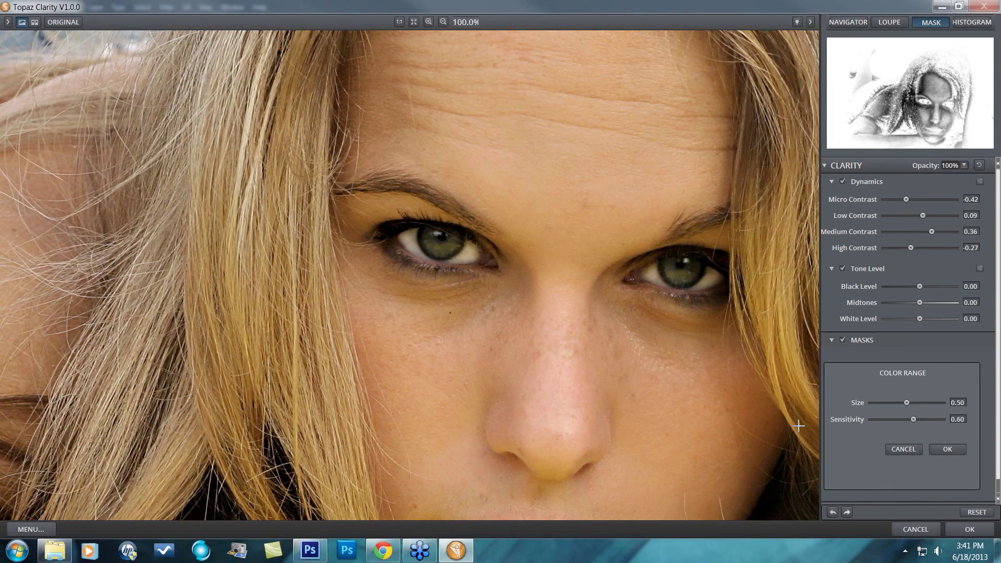
{"action": "left_click", "coordinate": [442, 250]}
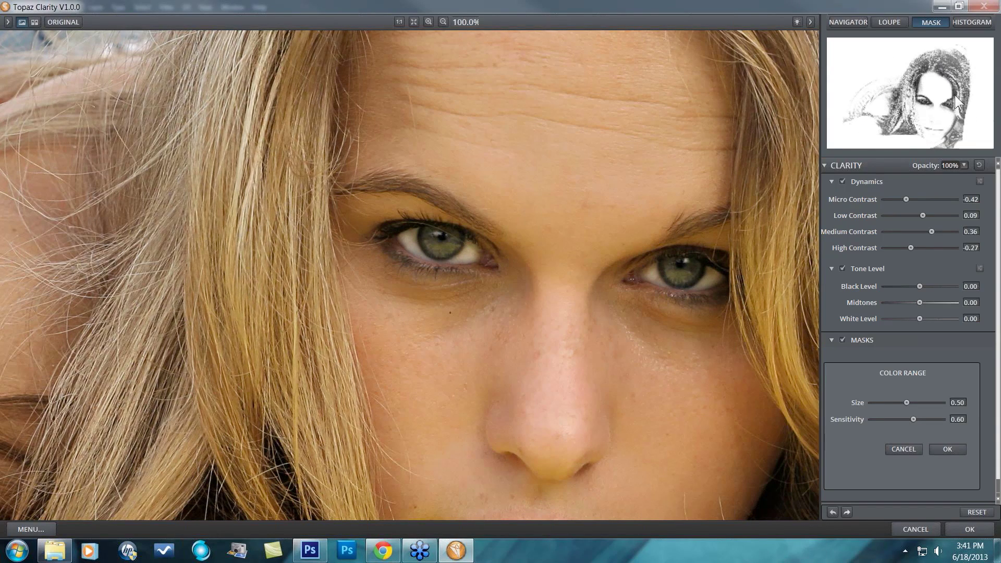
{"action": "left_click_drag", "start_coordinate": [910, 419], "coordinate": [879, 402]}
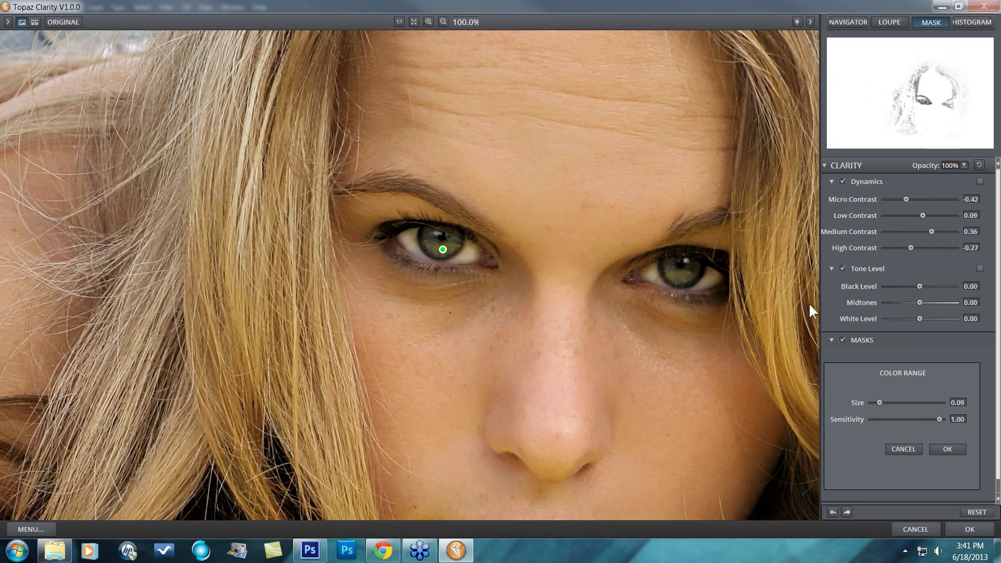
Step: Try sampling the mask color from each iris, reduce the Color Range Size to 0.01, and resample the eye on the hair-parted side
{"action": "left_click", "coordinate": [448, 247]}
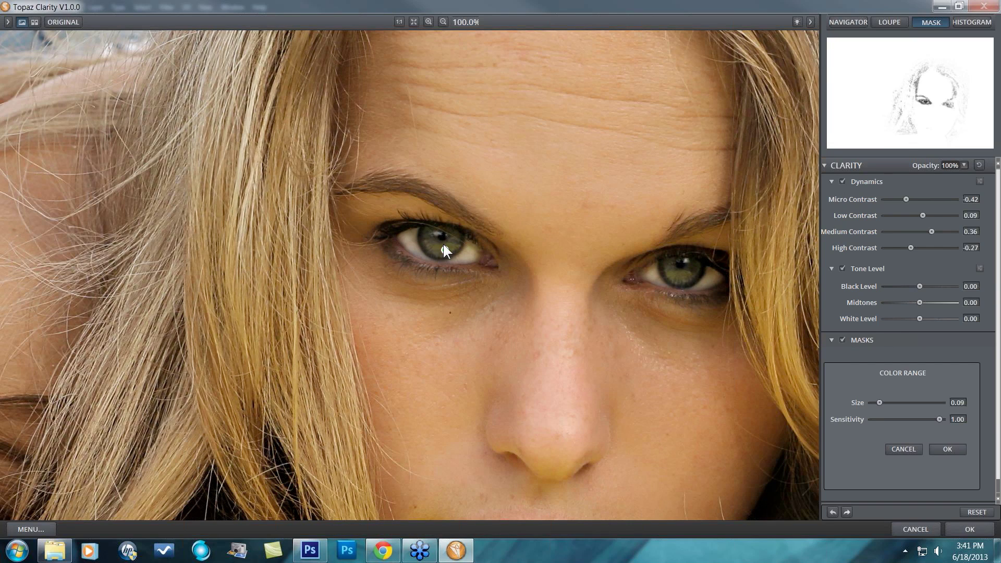
{"action": "left_click", "coordinate": [684, 278]}
{"action": "left_click", "coordinate": [679, 277]}
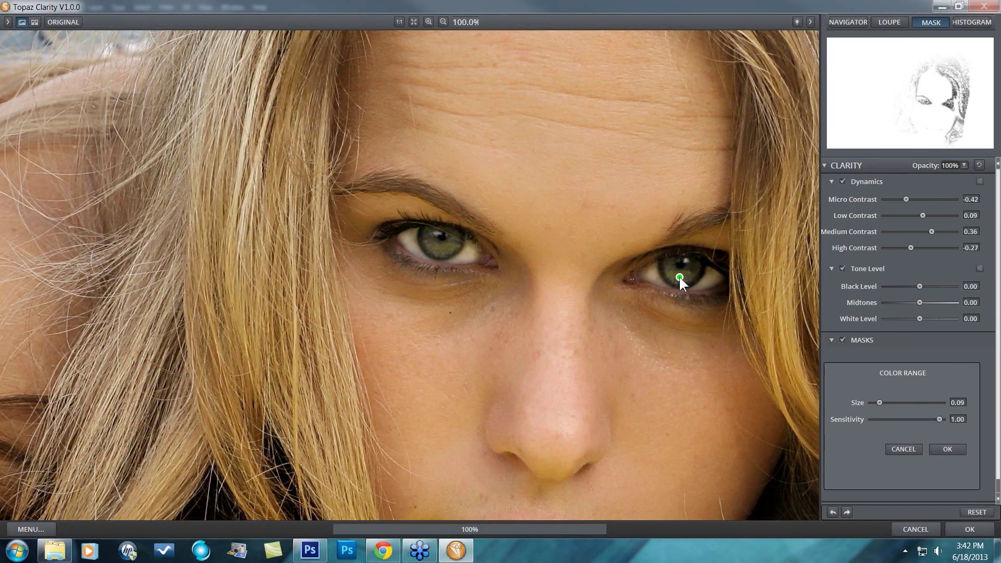
{"action": "left_click", "coordinate": [675, 277]}
{"action": "left_click", "coordinate": [440, 249]}
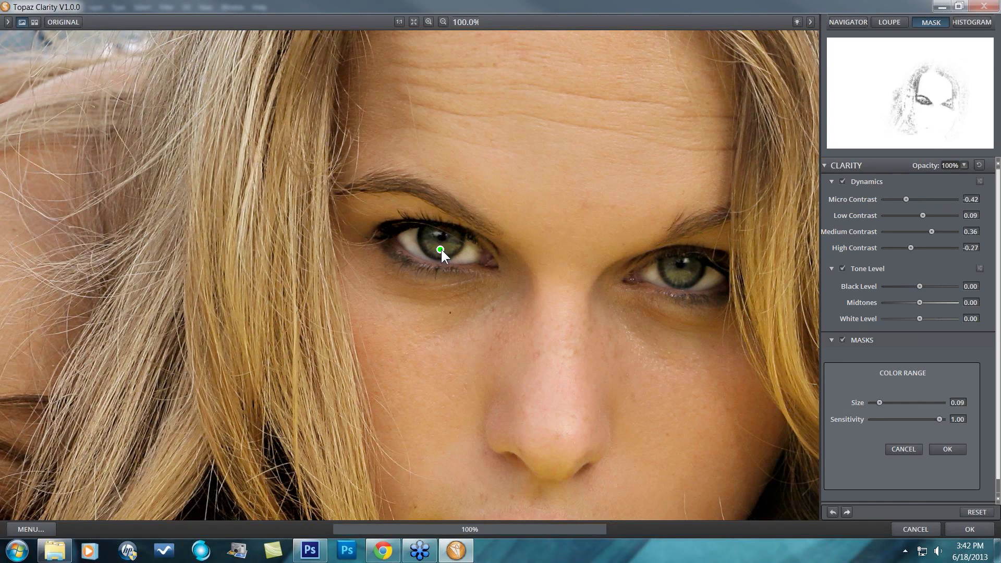
{"action": "left_click_drag", "start_coordinate": [877, 398], "coordinate": [869, 397]}
{"action": "left_click", "coordinate": [449, 248]}
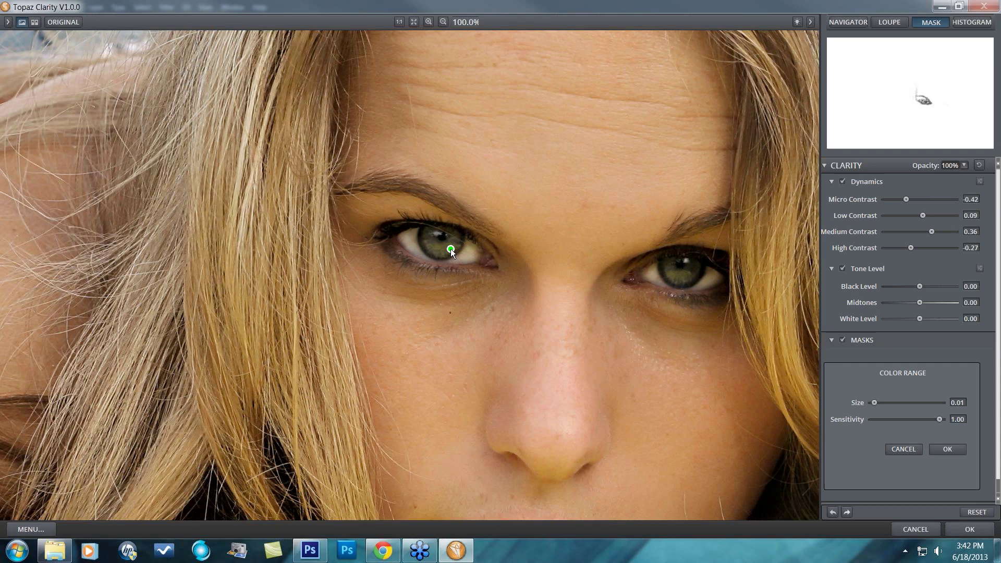
Step: Confirm the first eye's Color Range mask and add another sampled from the other iris, with Size 0.01 and Sensitivity 1.00
{"action": "left_click", "coordinate": [946, 449]}
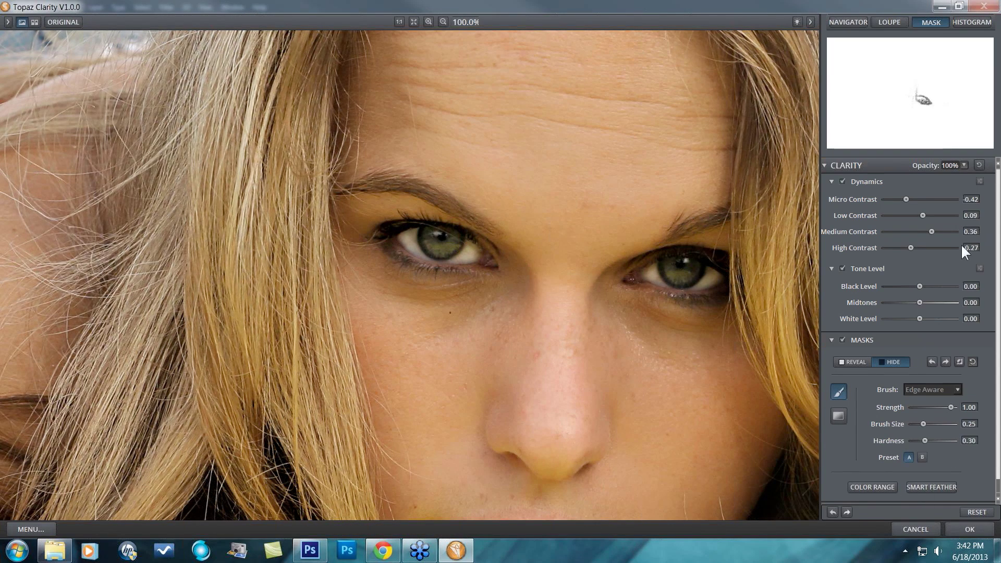
{"action": "left_click", "coordinate": [878, 488]}
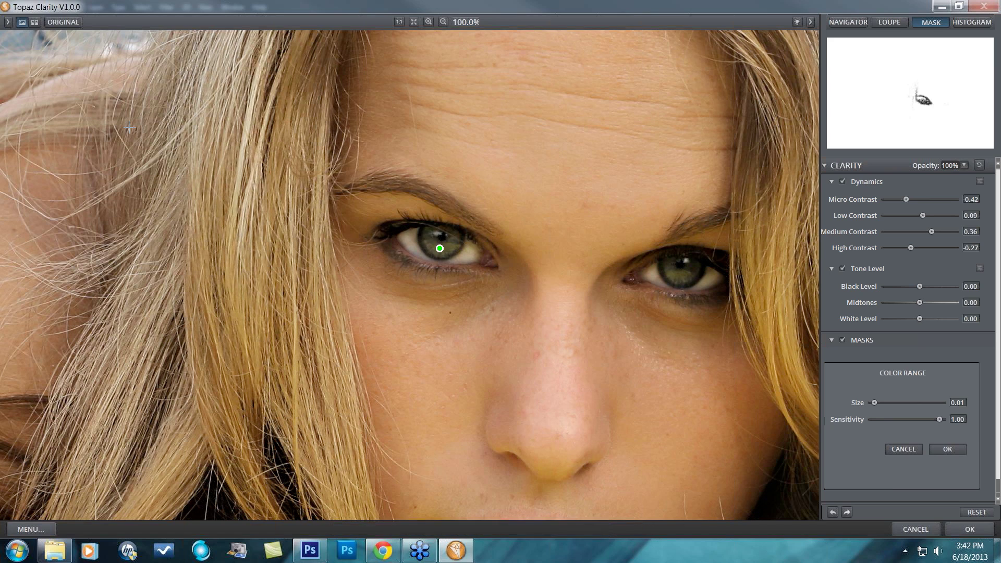
{"action": "left_click", "coordinate": [686, 280]}
{"action": "left_click", "coordinate": [686, 276]}
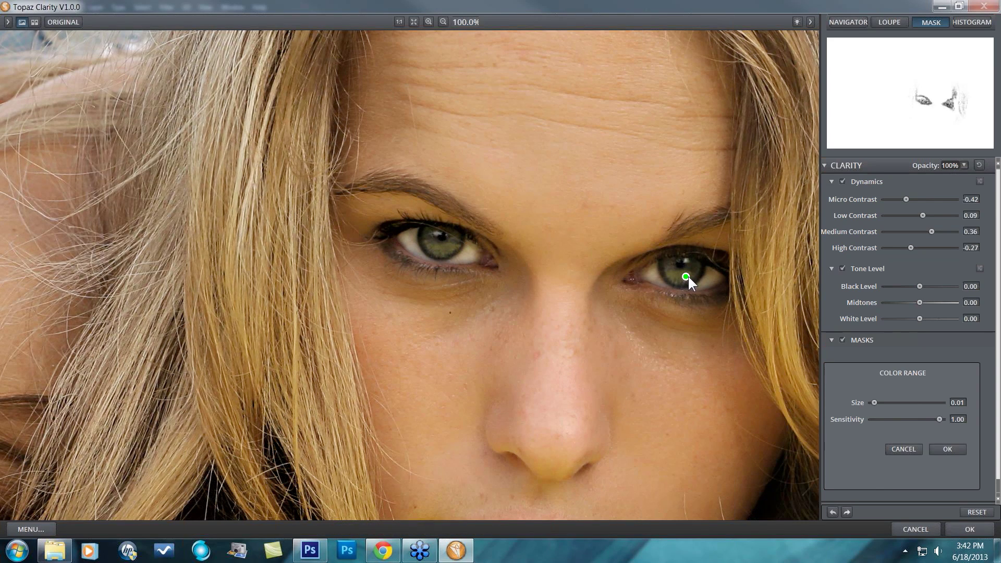
{"action": "left_click", "coordinate": [947, 449]}
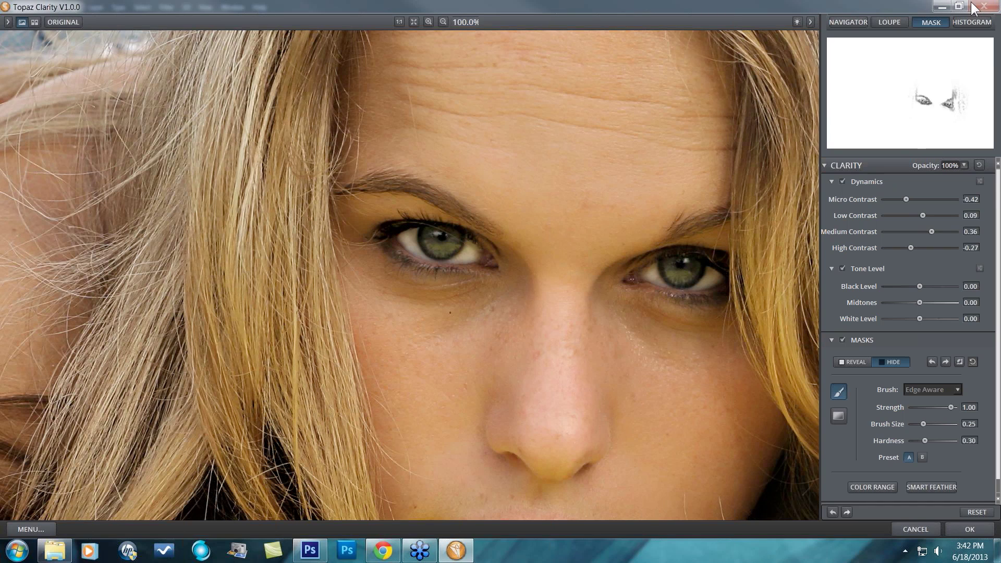
Step: View the whole beach photo, set High Contrast to 0.03 and collapse the Dynamics settings
{"action": "key", "text": "ctrl+minus"}
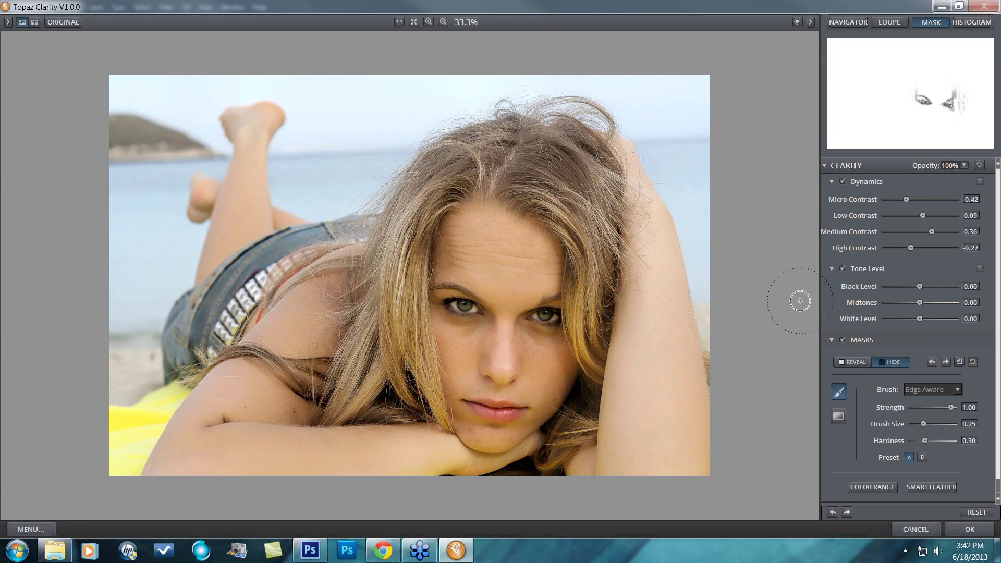
{"action": "left_click_drag", "start_coordinate": [911, 247], "coordinate": [919, 247]}
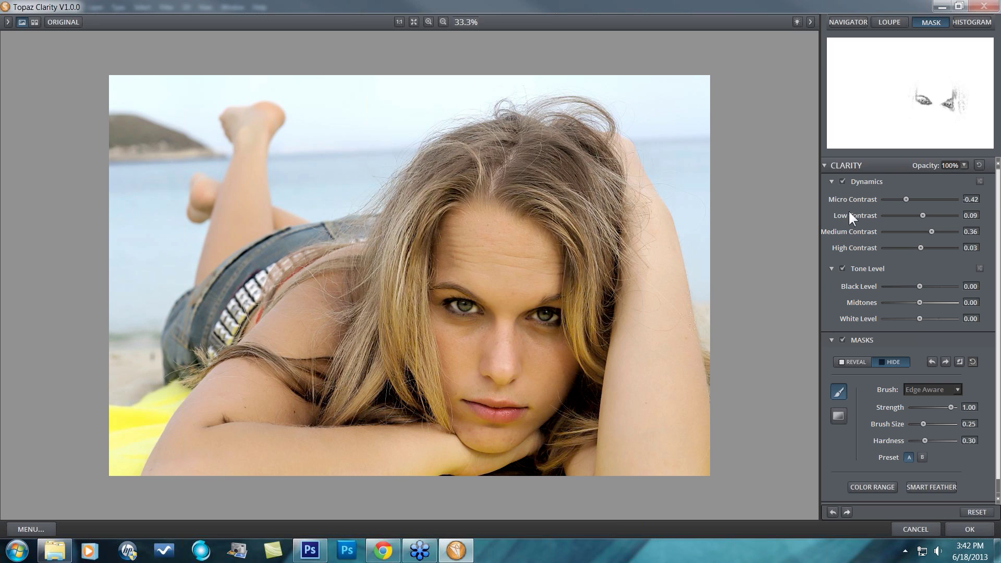
{"action": "left_click", "coordinate": [830, 181]}
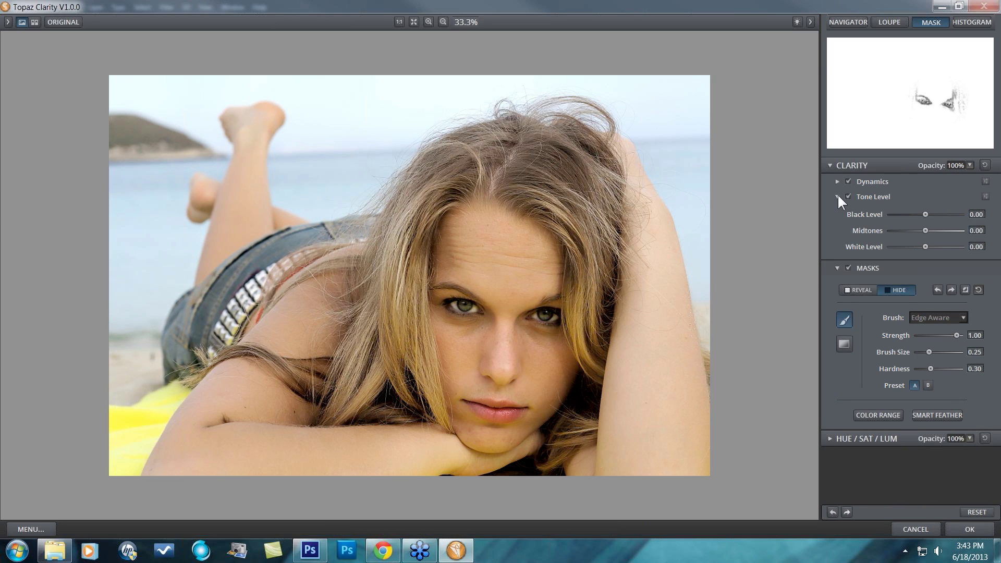
Step: Try several Black Level values in the Tone Level settings and set it to 0.08
{"action": "left_click", "coordinate": [836, 196]}
{"action": "left_click", "coordinate": [837, 197]}
{"action": "left_click", "coordinate": [927, 214]}
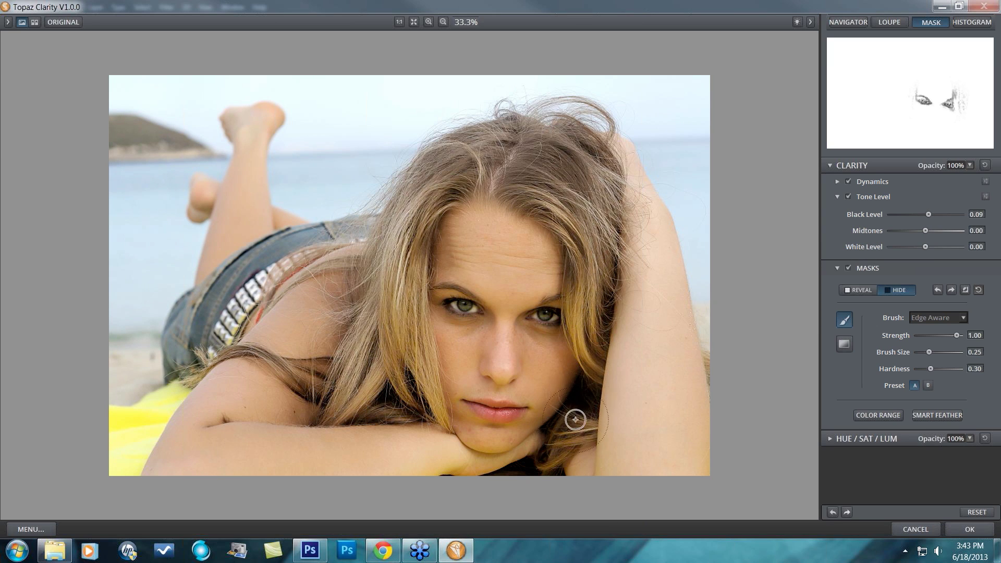
{"action": "left_click_drag", "start_coordinate": [927, 213], "coordinate": [930, 213]}
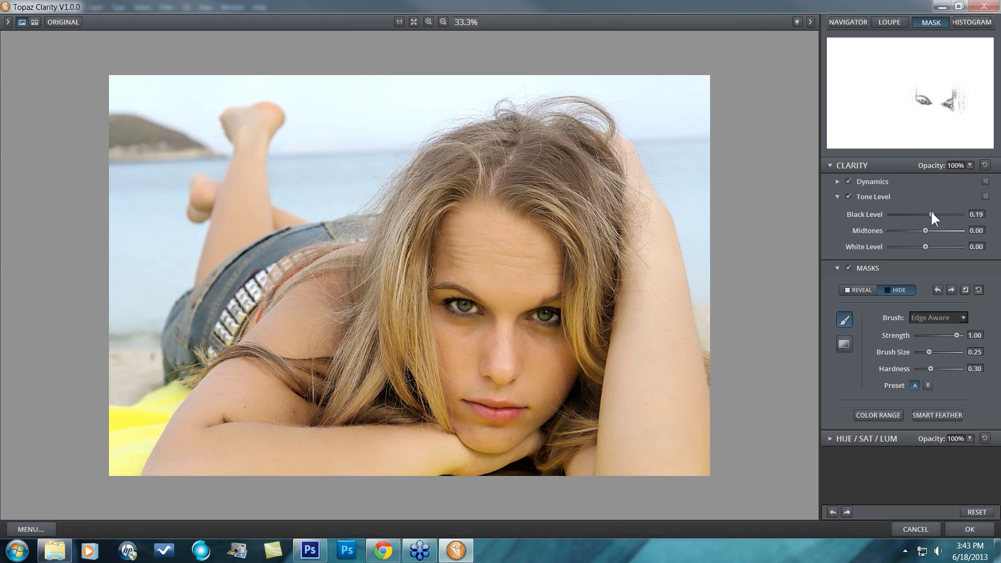
{"action": "left_click_drag", "start_coordinate": [931, 214], "coordinate": [928, 214]}
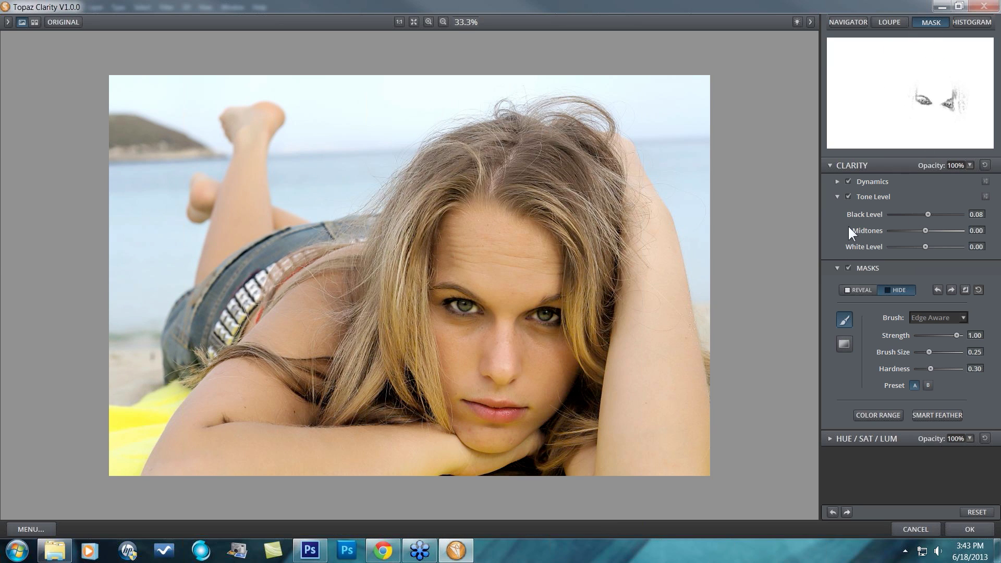
Step: Compare the processed beach photo with the original image
{"action": "left_click", "coordinate": [823, 230]}
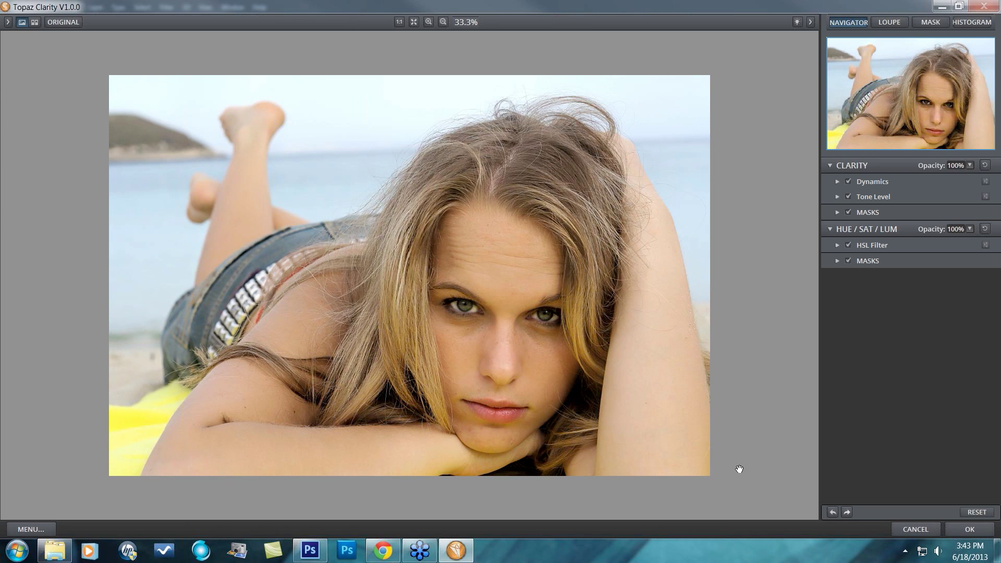
{"action": "left_click_drag", "start_coordinate": [655, 222], "coordinate": [655, 230]}
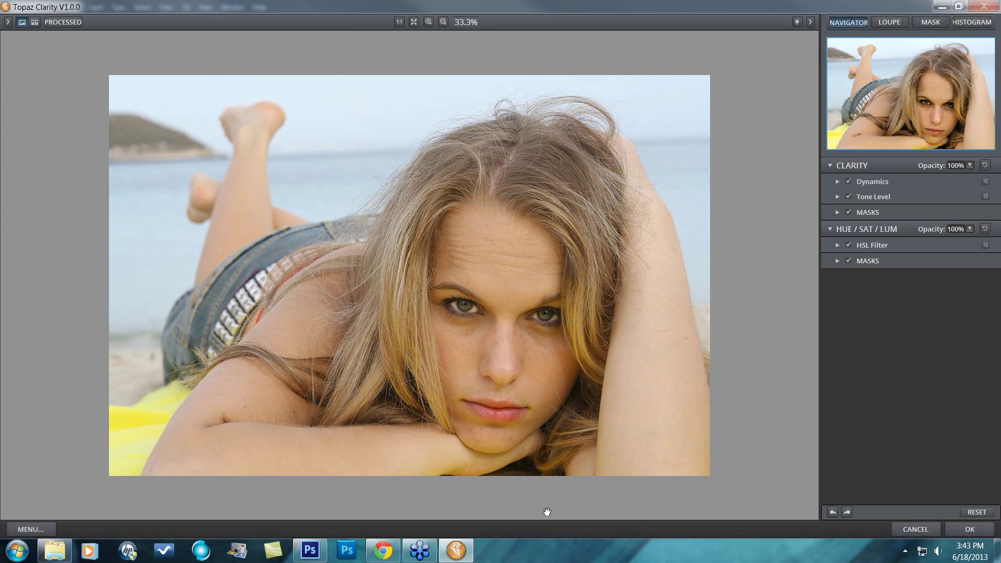
{"action": "left_click_drag", "start_coordinate": [257, 190], "coordinate": [628, 402]}
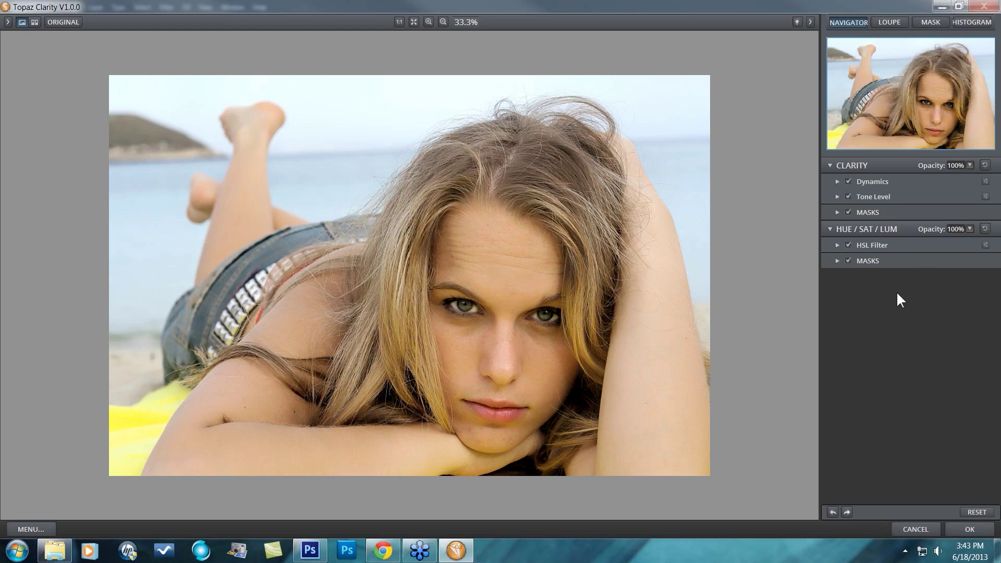
Step: Set the yellow saturation to -0.31 in the HSL Filter and compare the photo with the original
{"action": "left_click", "coordinate": [836, 244]}
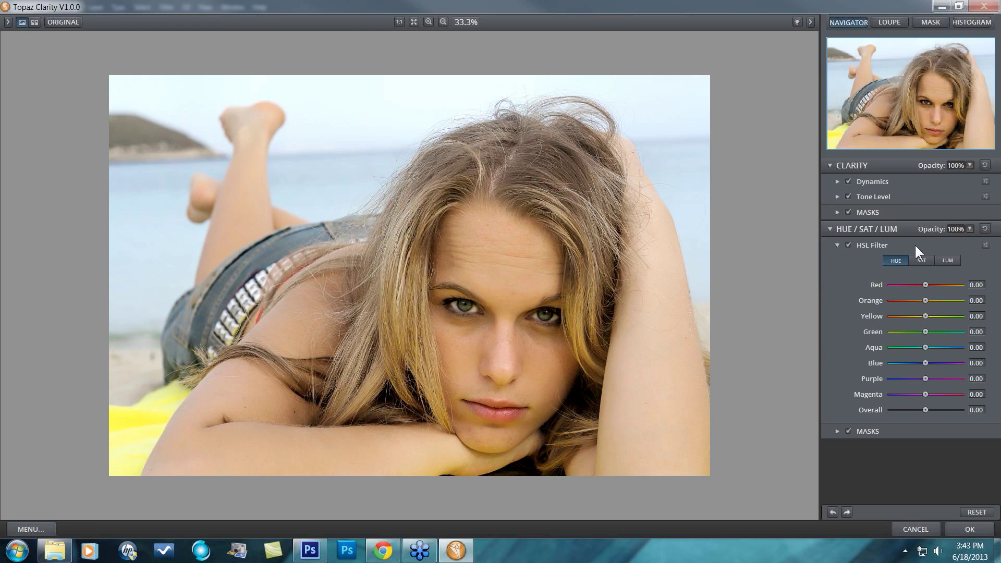
{"action": "left_click", "coordinate": [920, 260]}
{"action": "left_click_drag", "start_coordinate": [924, 315], "coordinate": [914, 315]}
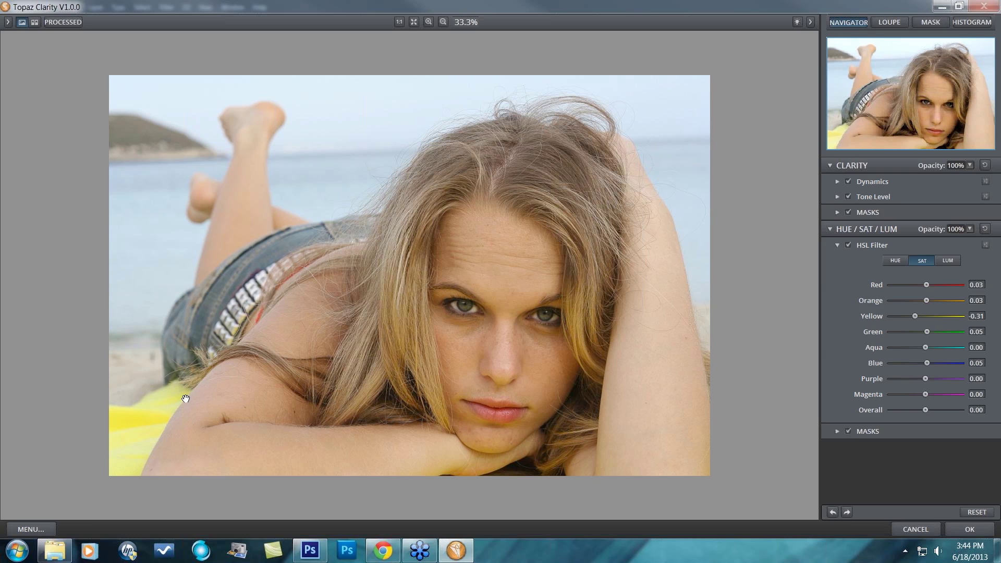
{"action": "left_click_drag", "start_coordinate": [317, 263], "coordinate": [325, 245]}
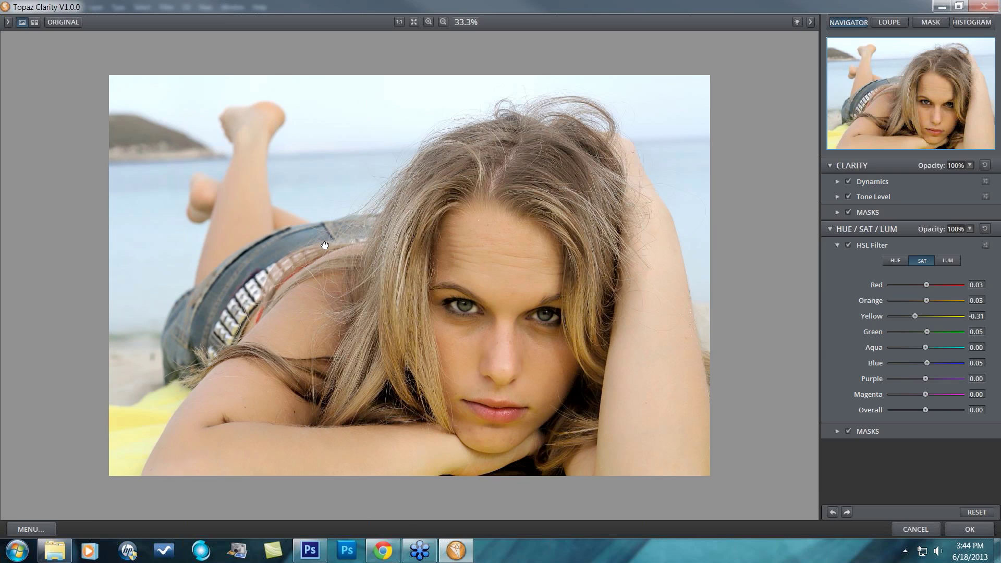
{"action": "left_click_drag", "start_coordinate": [325, 245], "coordinate": [642, 274]}
Step: Adjust the yellow luminance slightly, set the yellow hue to -0.22 and compare the photo with the original
{"action": "left_click", "coordinate": [947, 262]}
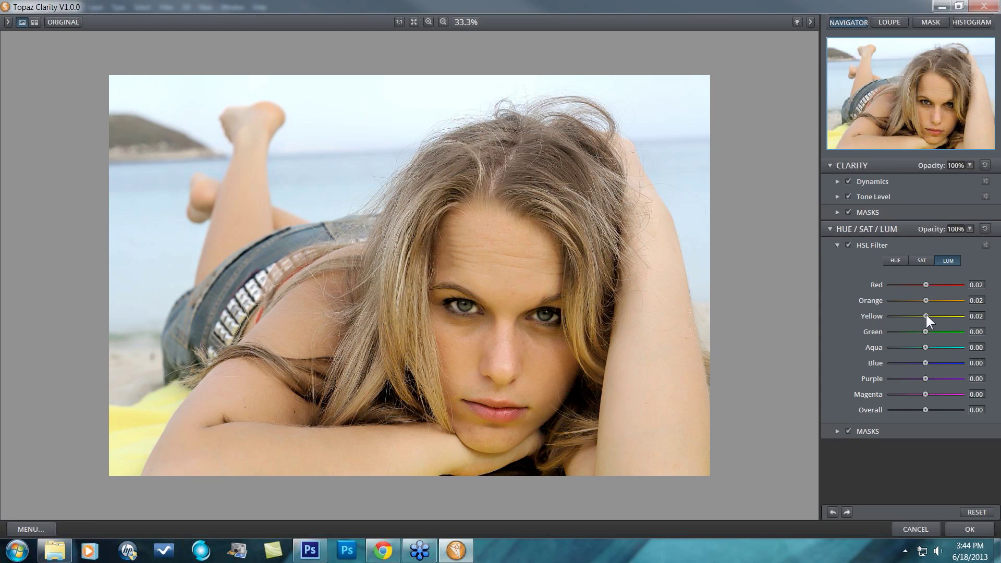
{"action": "left_click_drag", "start_coordinate": [925, 316], "coordinate": [929, 316]}
{"action": "left_click", "coordinate": [895, 261]}
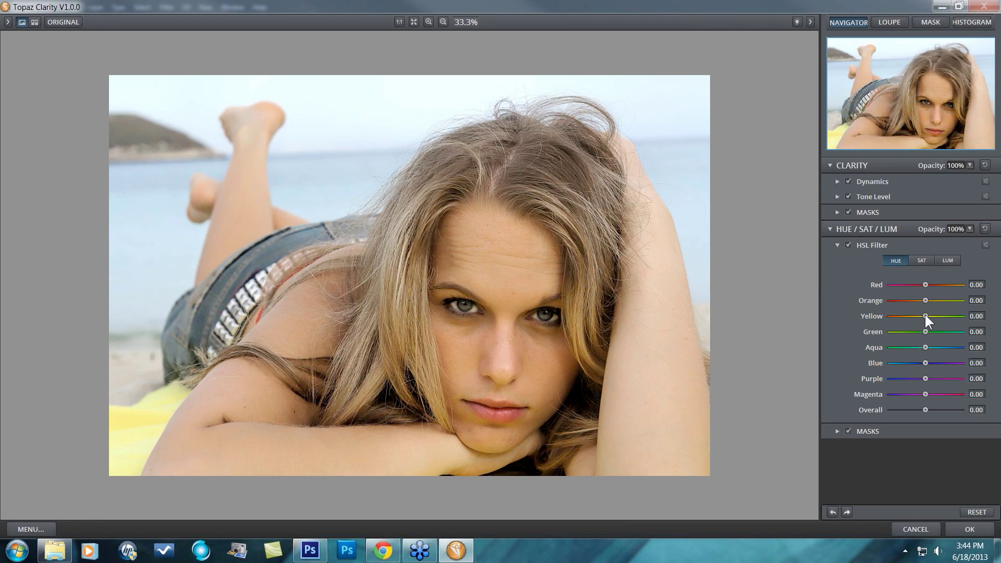
{"action": "left_click_drag", "start_coordinate": [925, 315], "coordinate": [917, 312]}
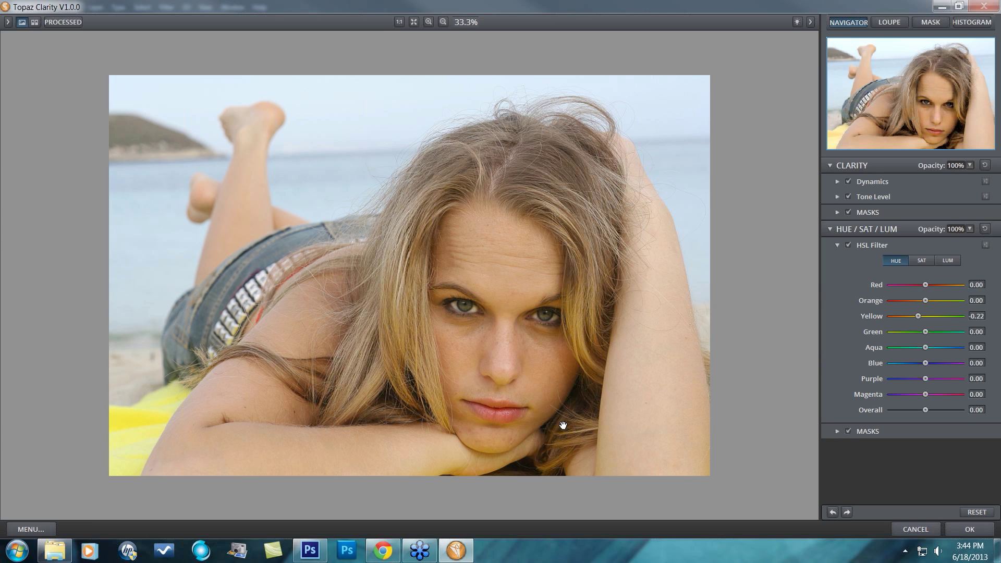
{"action": "left_click_drag", "start_coordinate": [565, 421], "coordinate": [754, 426]}
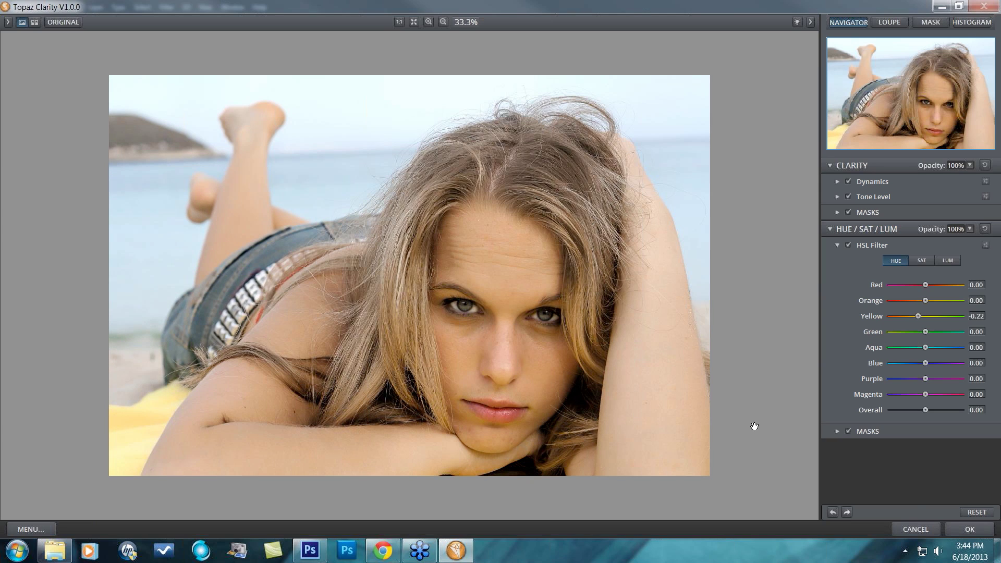
Step: Cancel the Clarity edit of the beach photo, return to Photoshop and view the whole engagement.psd photo
{"action": "left_click", "coordinate": [916, 527]}
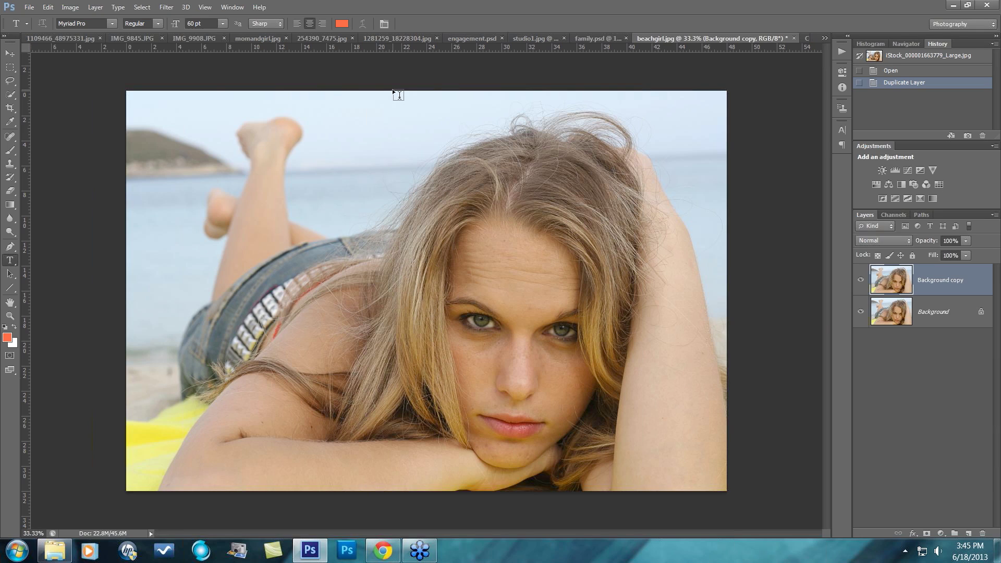
{"action": "left_click", "coordinate": [475, 38]}
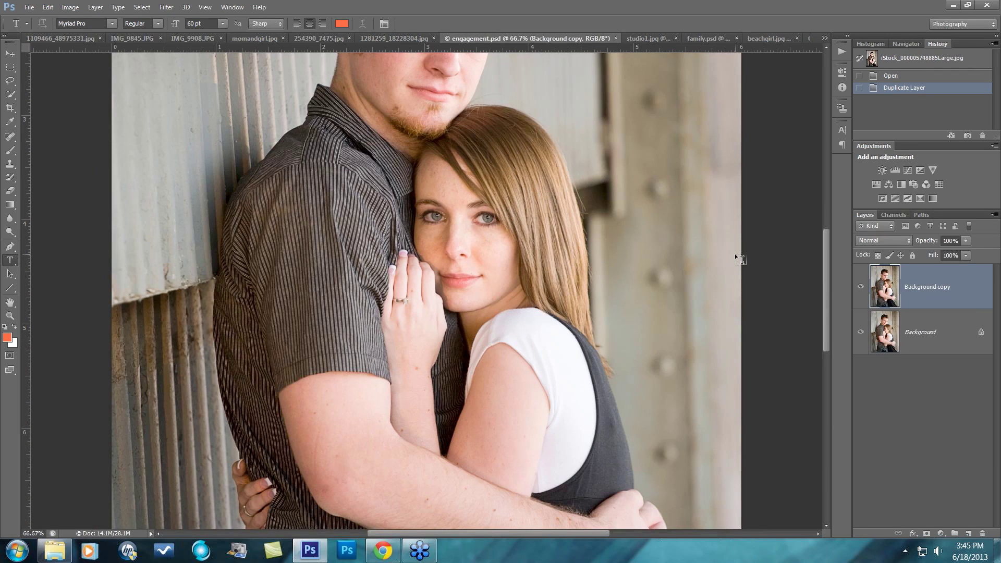
{"action": "key", "text": "ctrl+minus"}
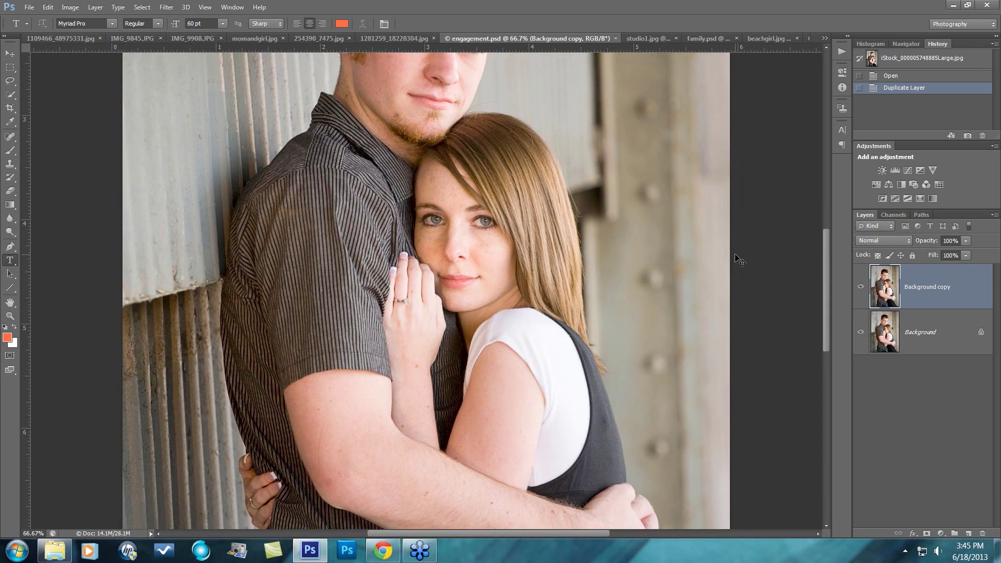
{"action": "key", "text": "ctrl+minus"}
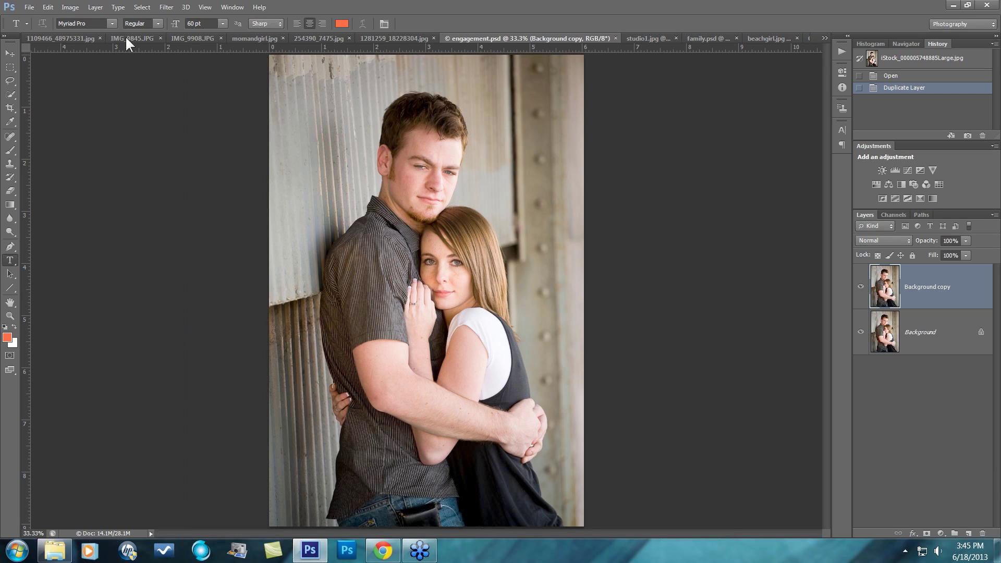
Step: Open the engagement photo's Background copy layer in Topaz Clarity and reset all adjustments
{"action": "left_click", "coordinate": [164, 5]}
{"action": "mouse_move", "coordinate": [236, 307]}
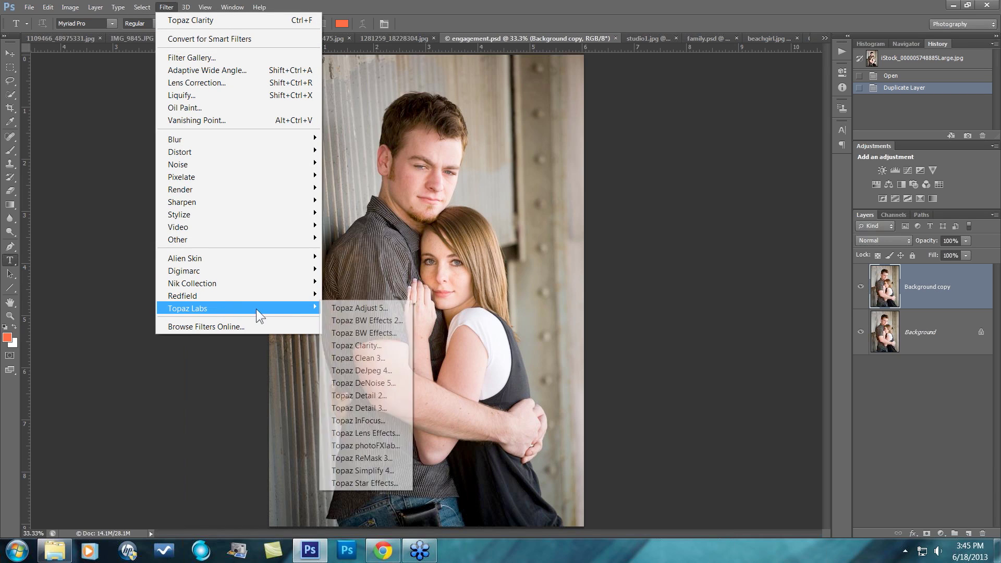
{"action": "left_click", "coordinate": [382, 344]}
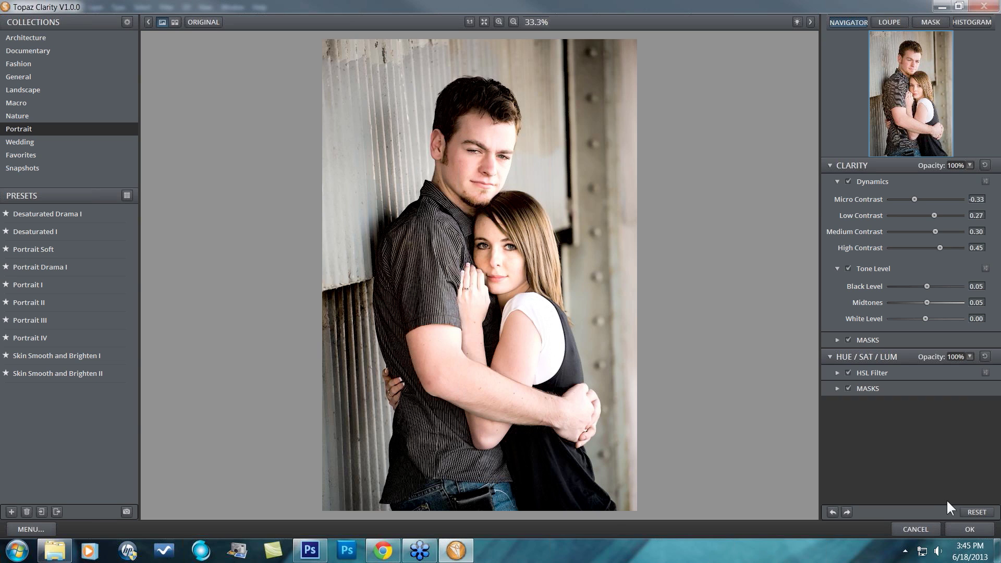
{"action": "left_click", "coordinate": [978, 512]}
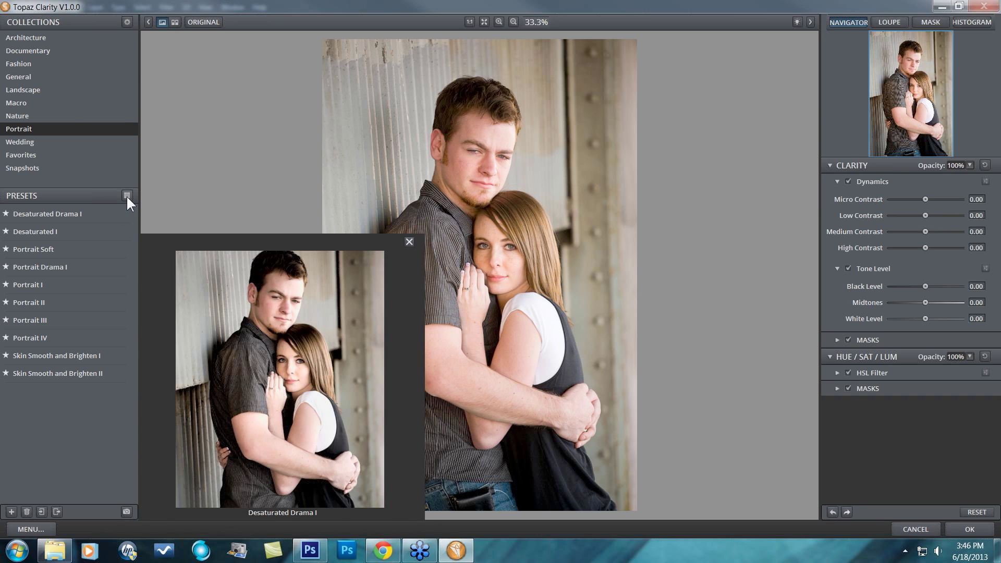
Step: Apply the Desaturated I preset from the Portrait collection's preview grid and compare the couple's photo with the original
{"action": "left_click", "coordinate": [127, 195]}
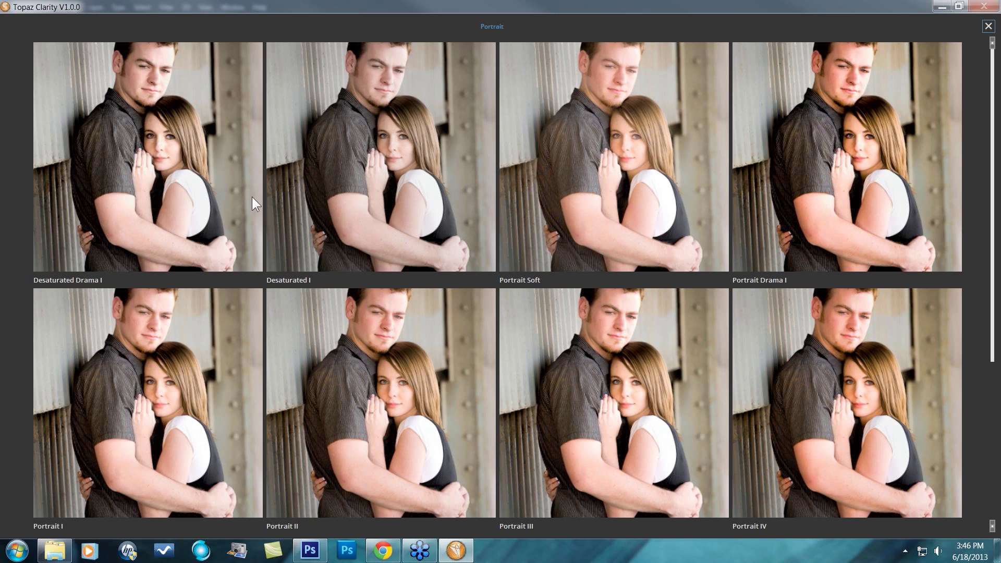
{"action": "left_click", "coordinate": [425, 206]}
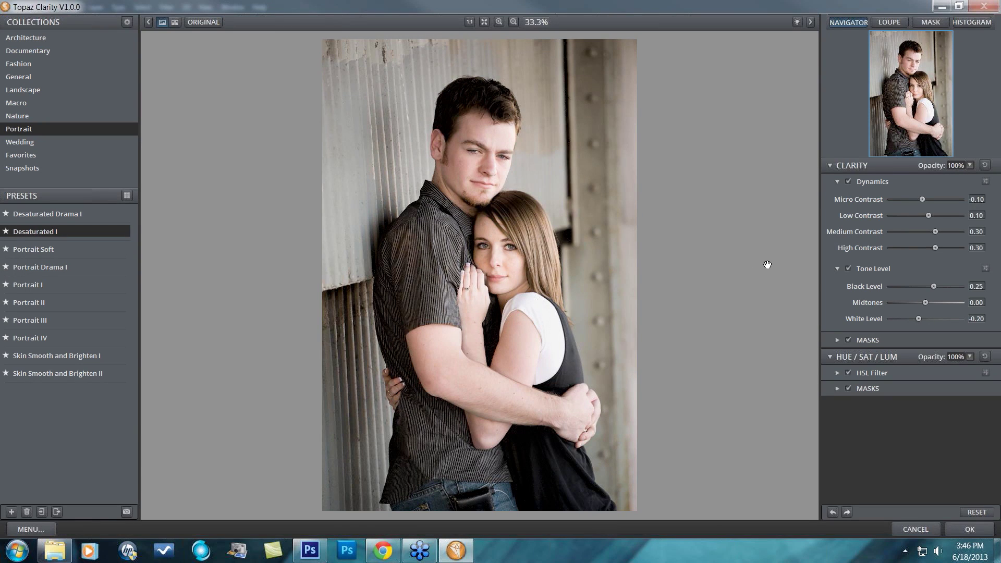
{"action": "left_click", "coordinate": [767, 264]}
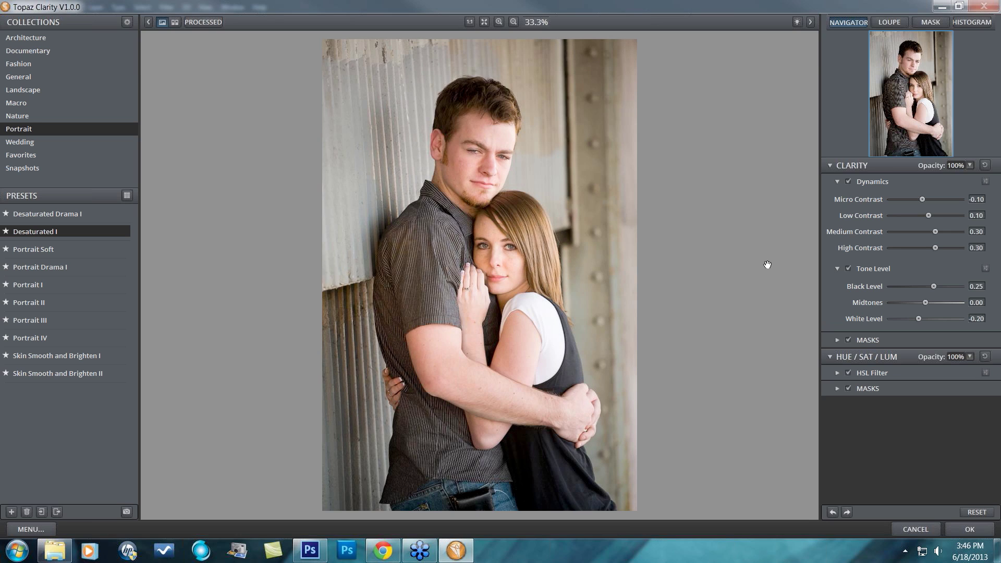
{"action": "left_click", "coordinate": [767, 264]}
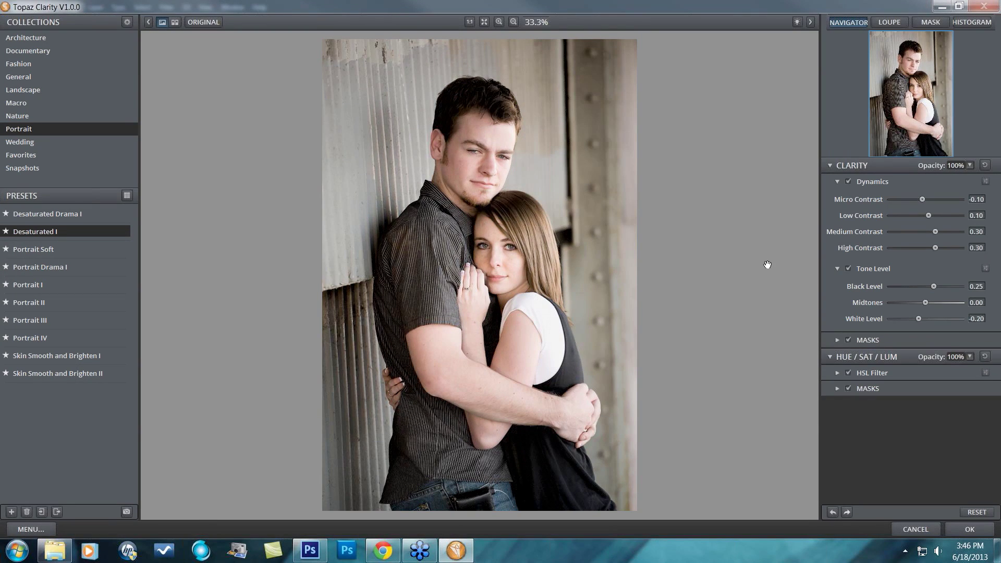
Step: View the woman's face at 100%, set Micro Contrast to -0.36 to smooth the skin and compare with the original
{"action": "left_click", "coordinate": [470, 21]}
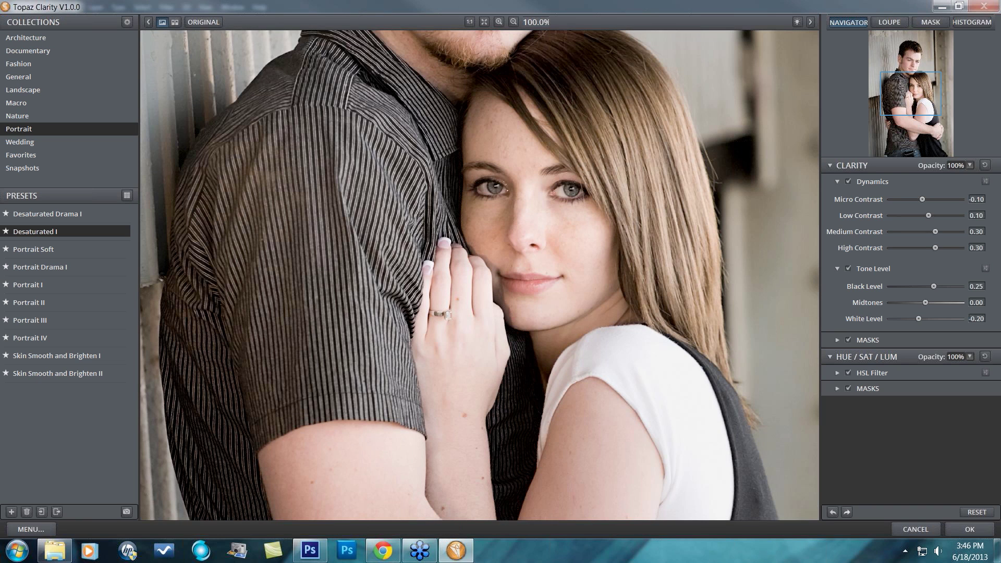
{"action": "left_click", "coordinate": [991, 146]}
{"action": "left_click_drag", "start_coordinate": [921, 197], "coordinate": [919, 197]}
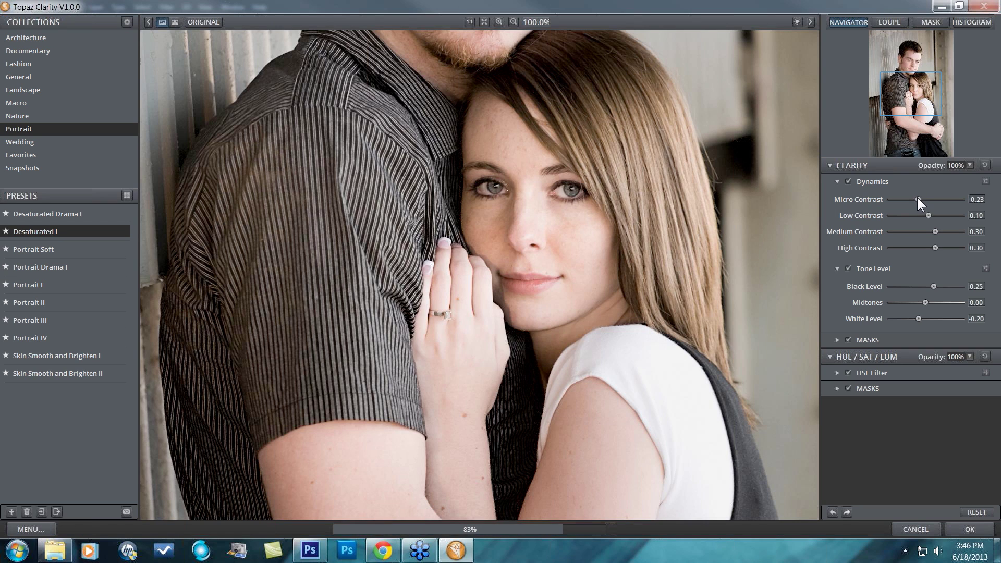
{"action": "left_click_drag", "start_coordinate": [917, 198], "coordinate": [913, 198]}
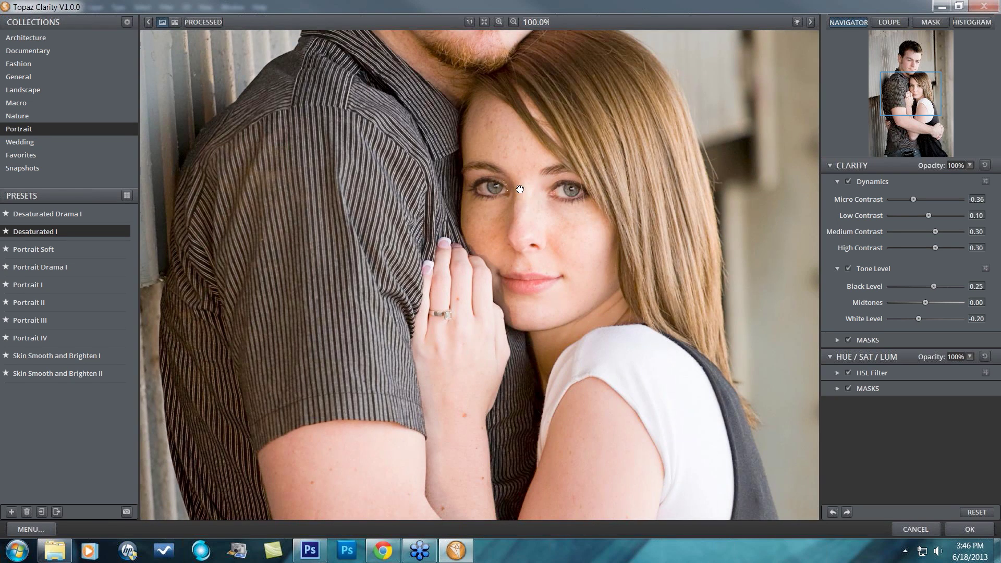
{"action": "left_click", "coordinate": [516, 281]}
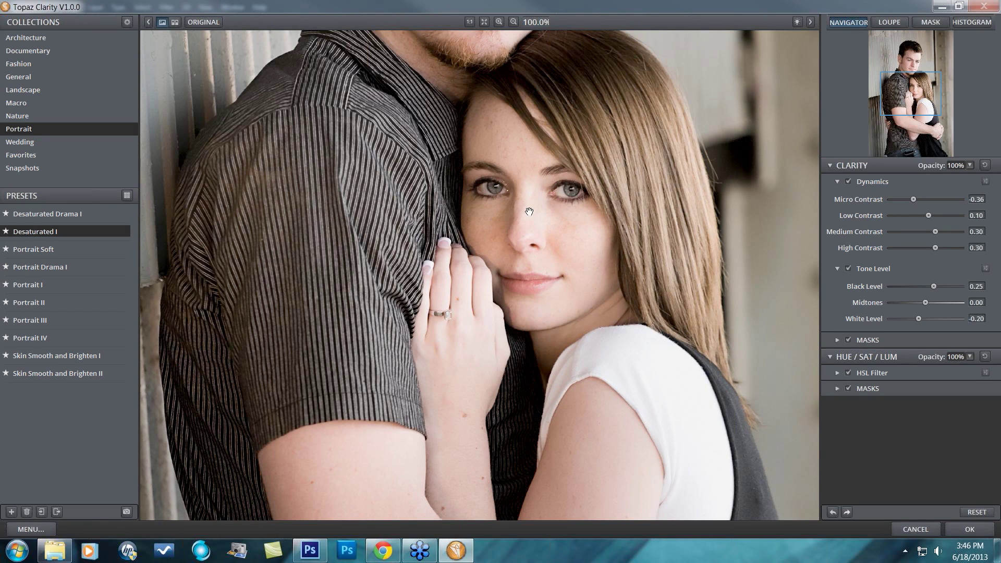
Step: Set High Contrast to 0.44 and Medium Contrast to 0.38, and compare the whole couple photo with the original
{"action": "left_click", "coordinate": [939, 246]}
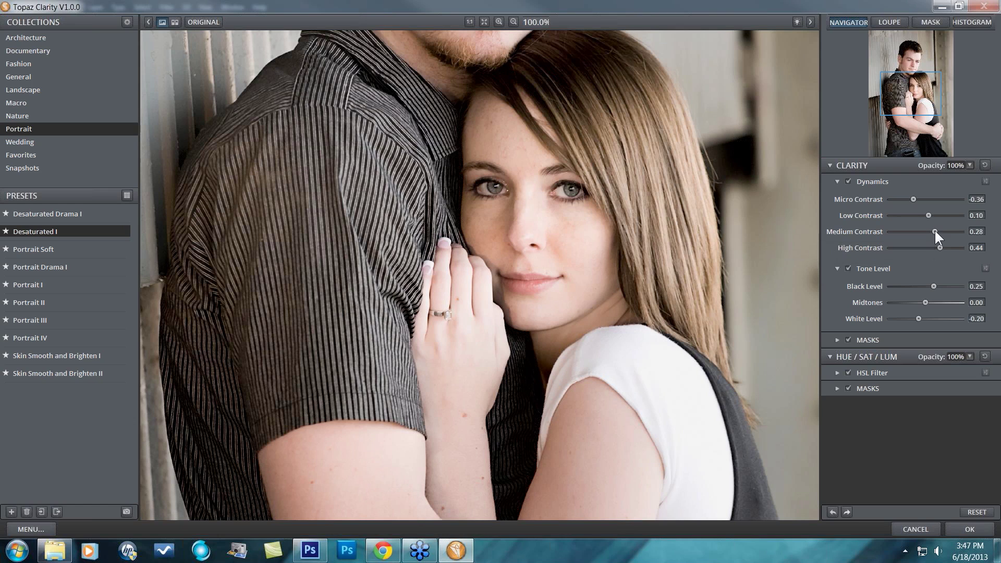
{"action": "left_click", "coordinate": [936, 231]}
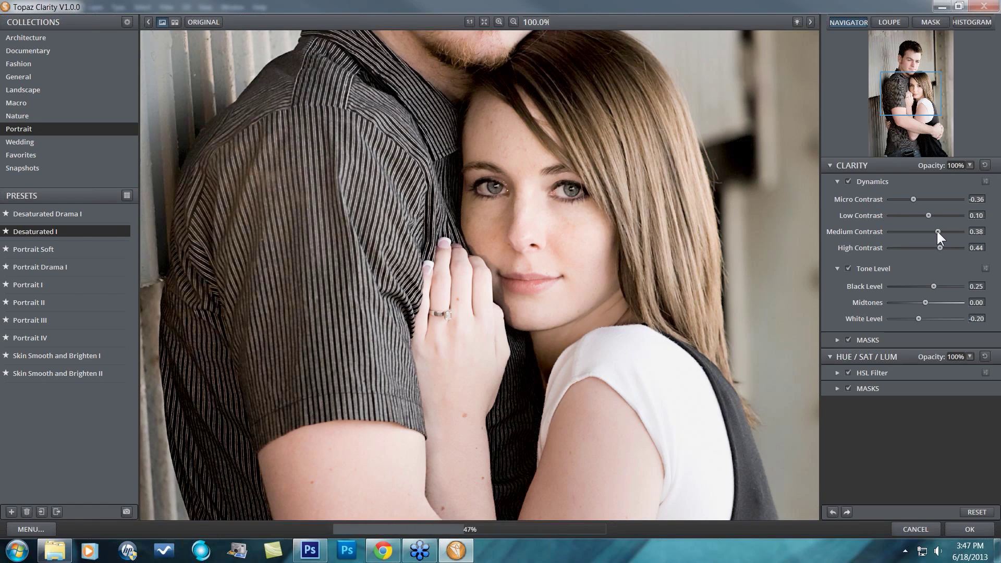
{"action": "left_click", "coordinate": [484, 22]}
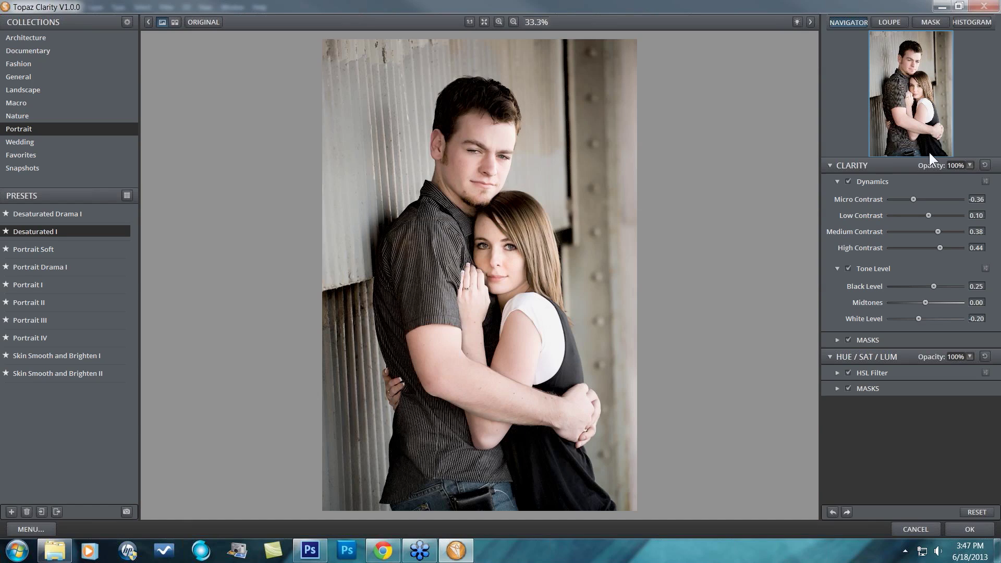
{"action": "left_click", "coordinate": [729, 223]}
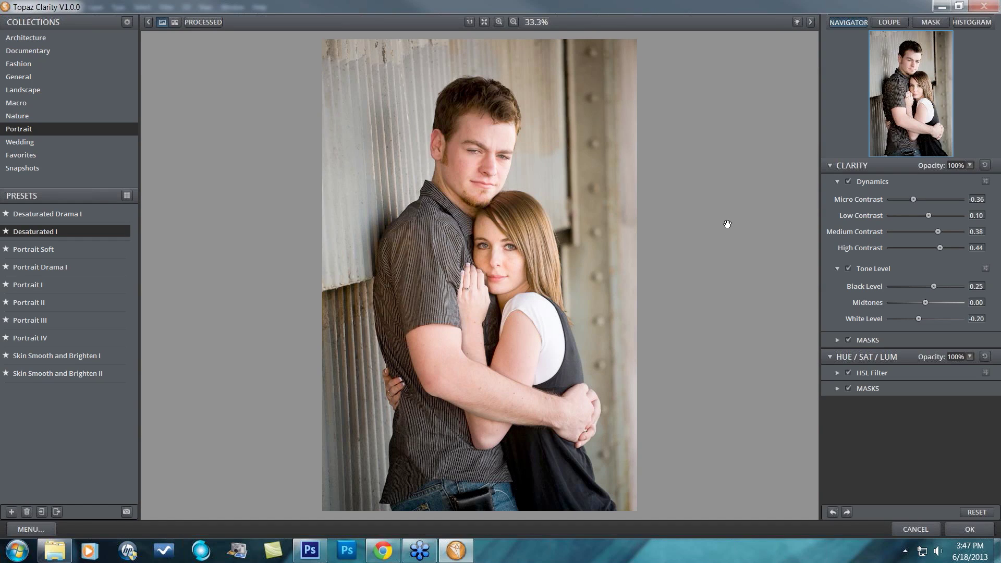
{"action": "left_click", "coordinate": [727, 225]}
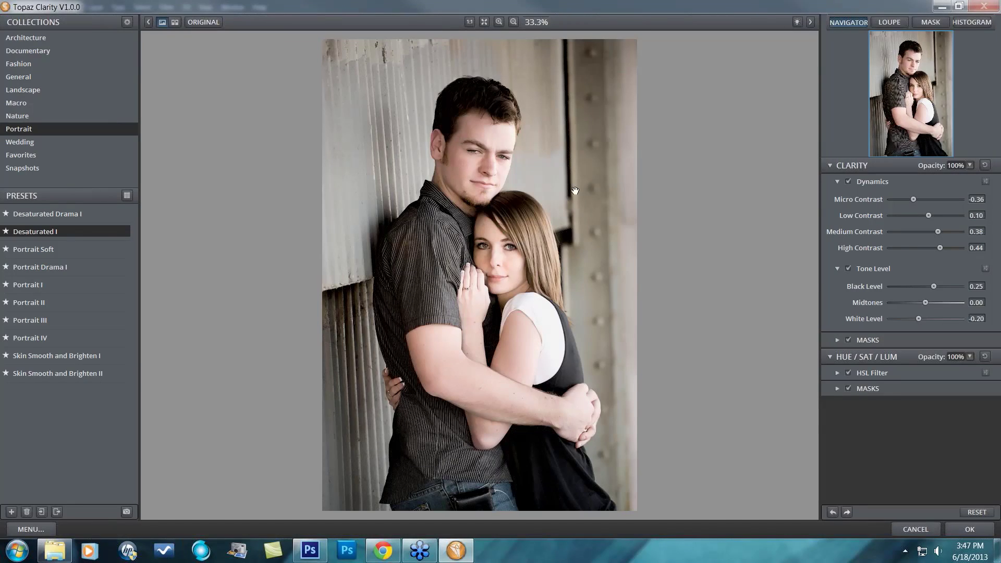
Step: Set Low Contrast to 0.48 for the couple photo and compare it with the original
{"action": "left_click_drag", "start_coordinate": [928, 215], "coordinate": [935, 216]}
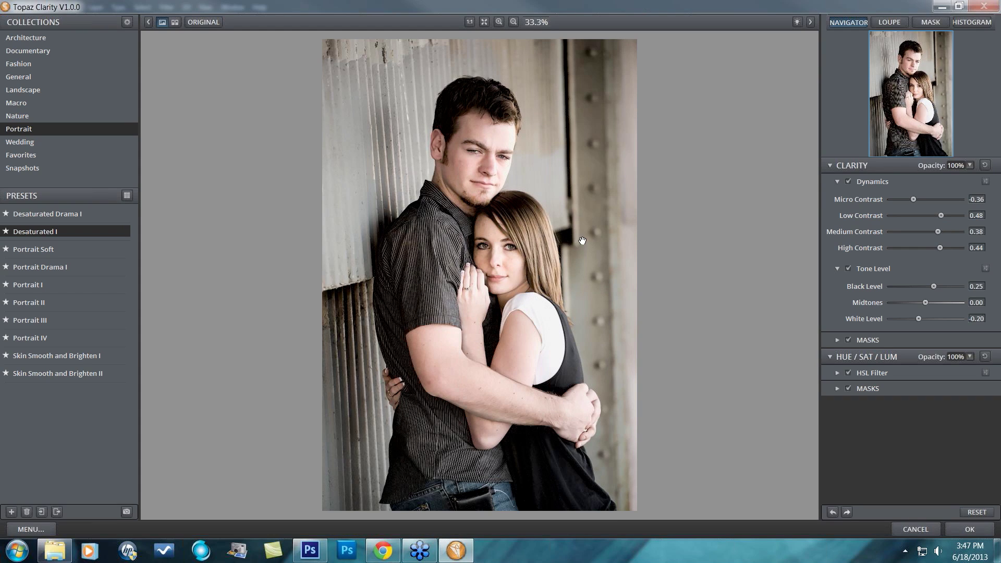
{"action": "left_click", "coordinate": [652, 254]}
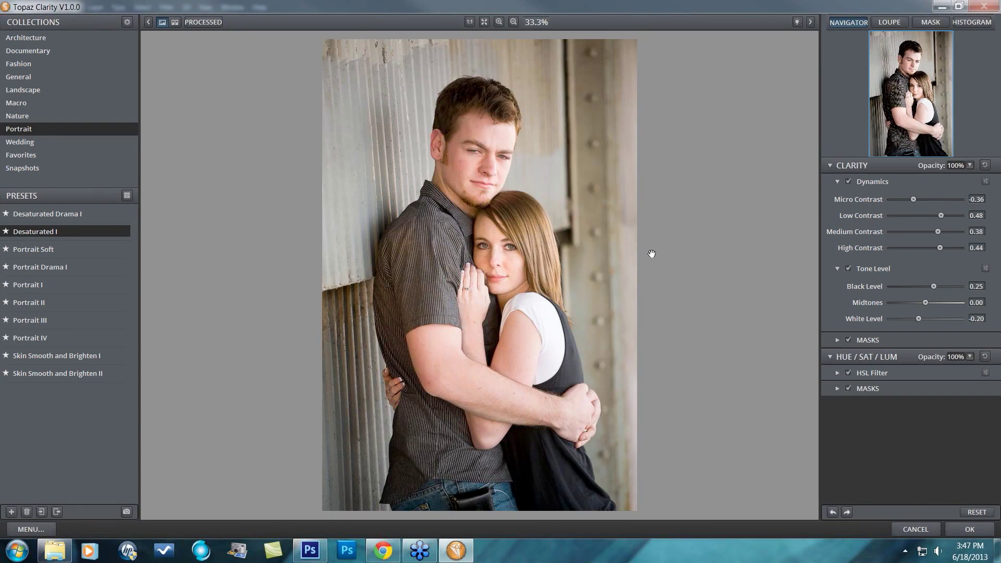
{"action": "left_click", "coordinate": [651, 254]}
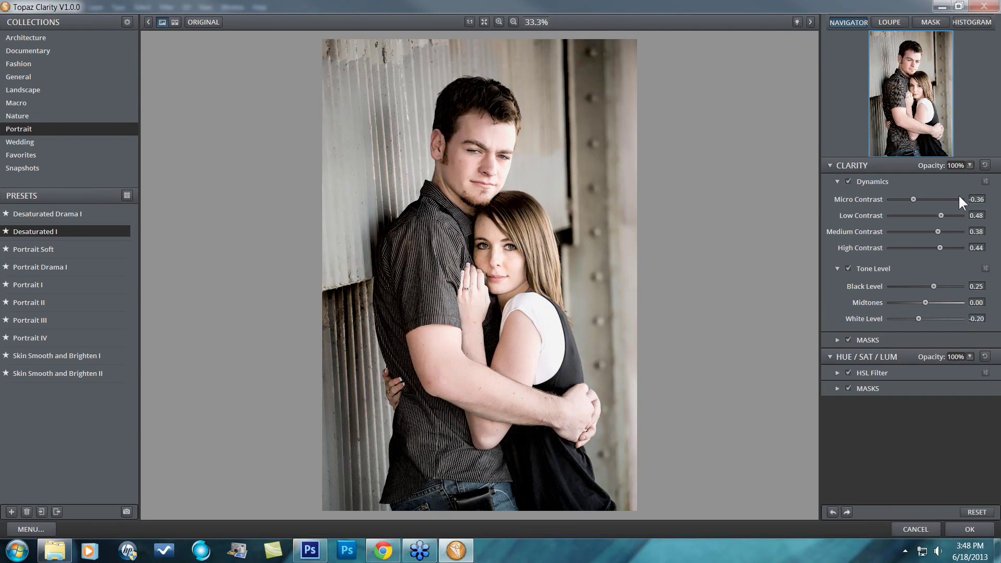
Step: Try stronger Micro Contrast values such as 0.27 on the couple photo, and finish with Micro Contrast at -0.37
{"action": "left_click_drag", "start_coordinate": [912, 199], "coordinate": [934, 199]}
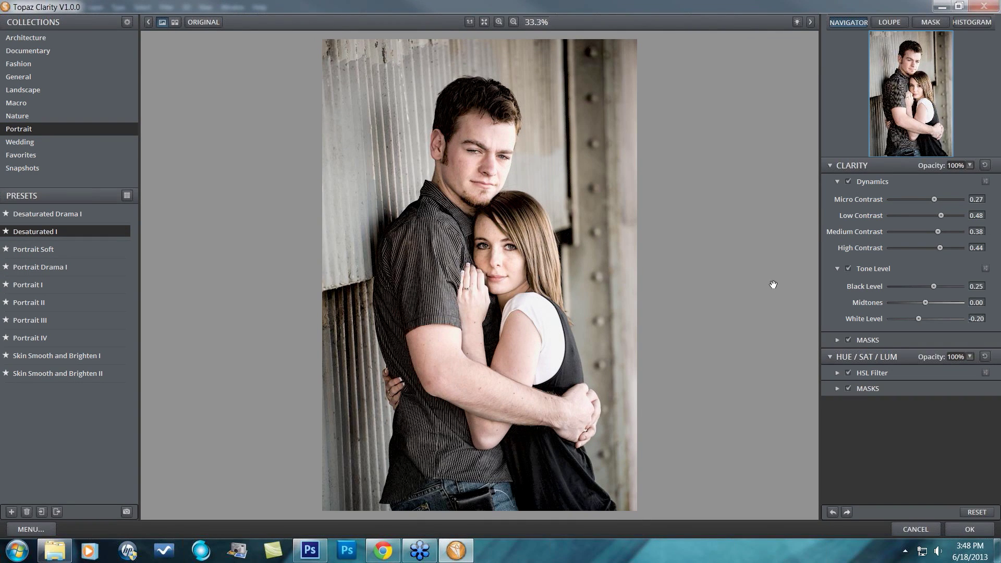
{"action": "left_click_drag", "start_coordinate": [933, 199], "coordinate": [940, 199]}
{"action": "left_click_drag", "start_coordinate": [939, 199], "coordinate": [912, 200]}
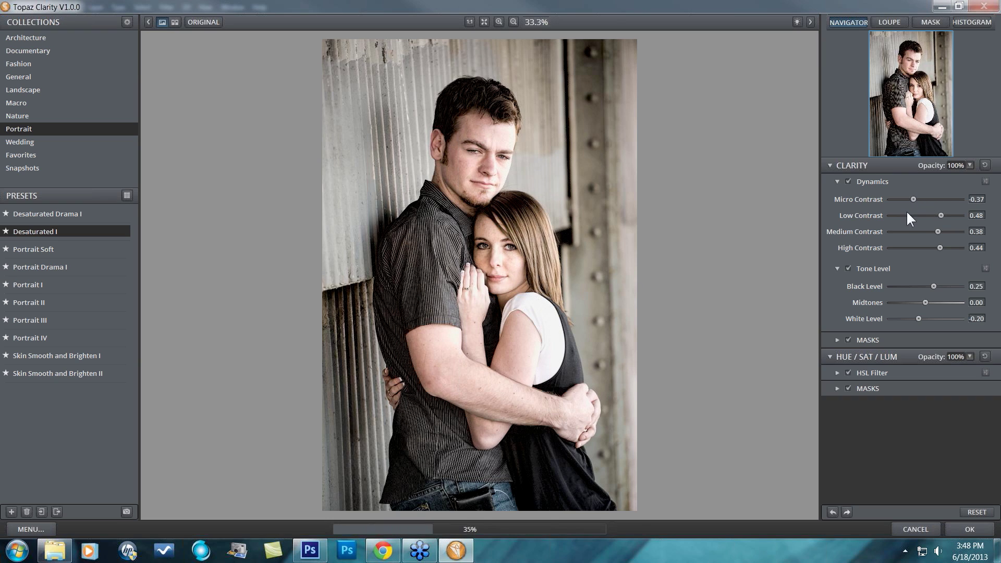
{"action": "left_click_drag", "start_coordinate": [749, 293], "coordinate": [757, 295]}
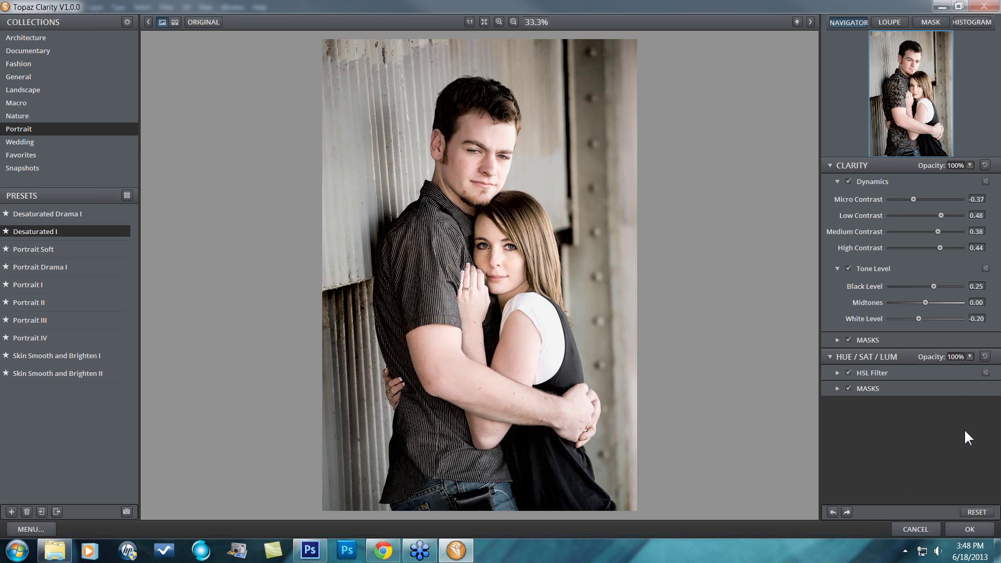
Step: Examine the Fashion collection's presets in the preview grid and reset all adjustments on the couple photo
{"action": "mouse_move", "coordinate": [45, 290]}
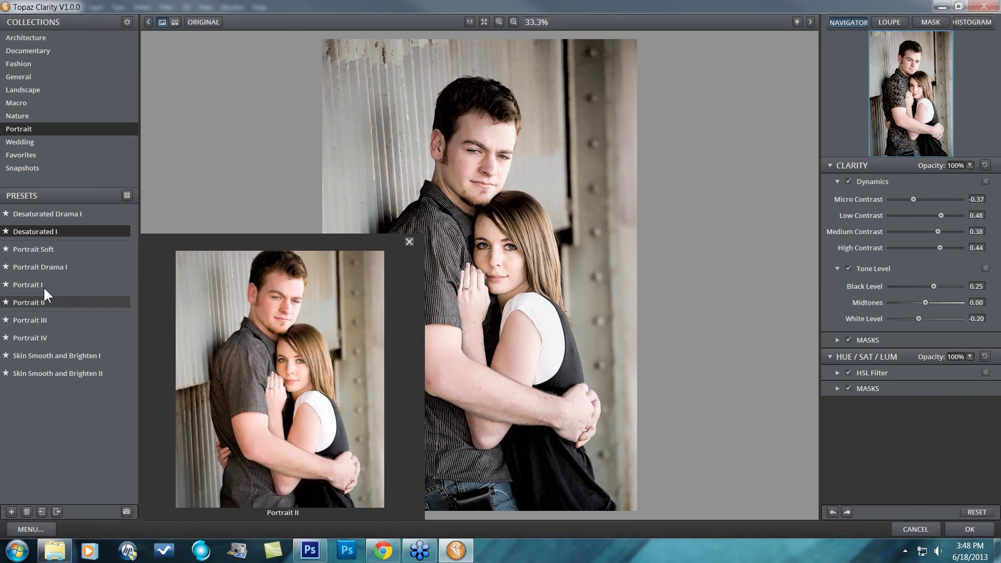
{"action": "left_click", "coordinate": [17, 65]}
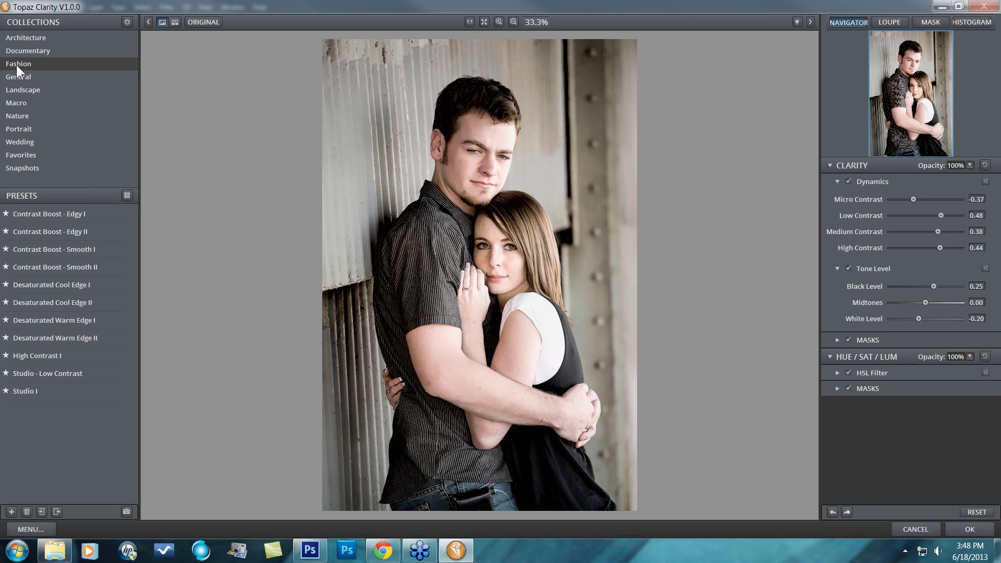
{"action": "left_click", "coordinate": [16, 65]}
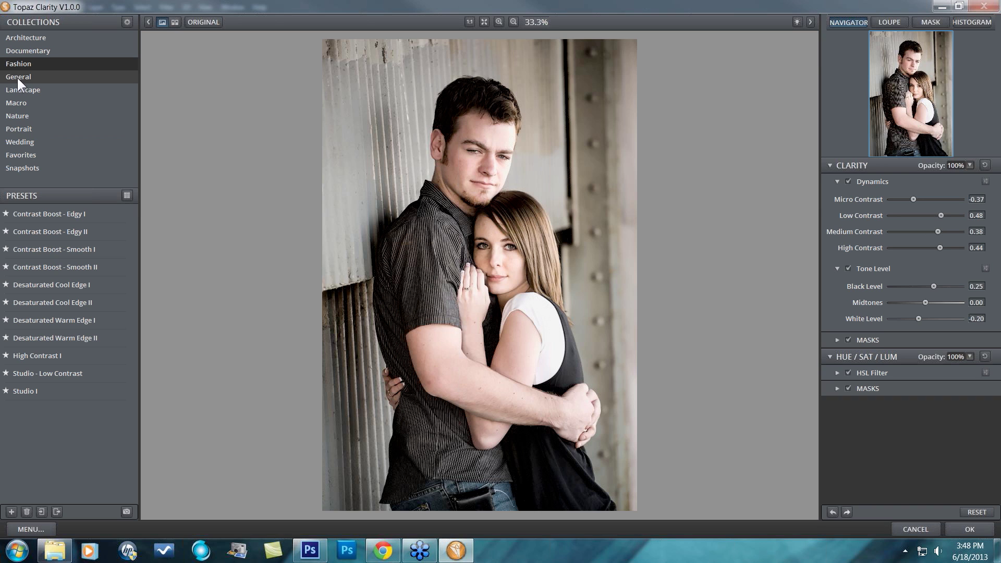
{"action": "left_click", "coordinate": [126, 195]}
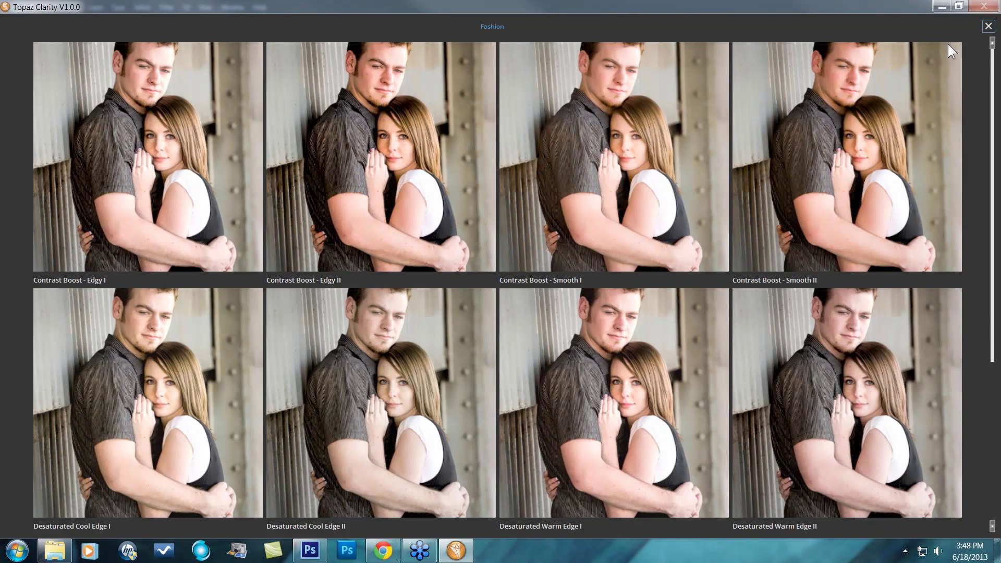
{"action": "left_click", "coordinate": [988, 27]}
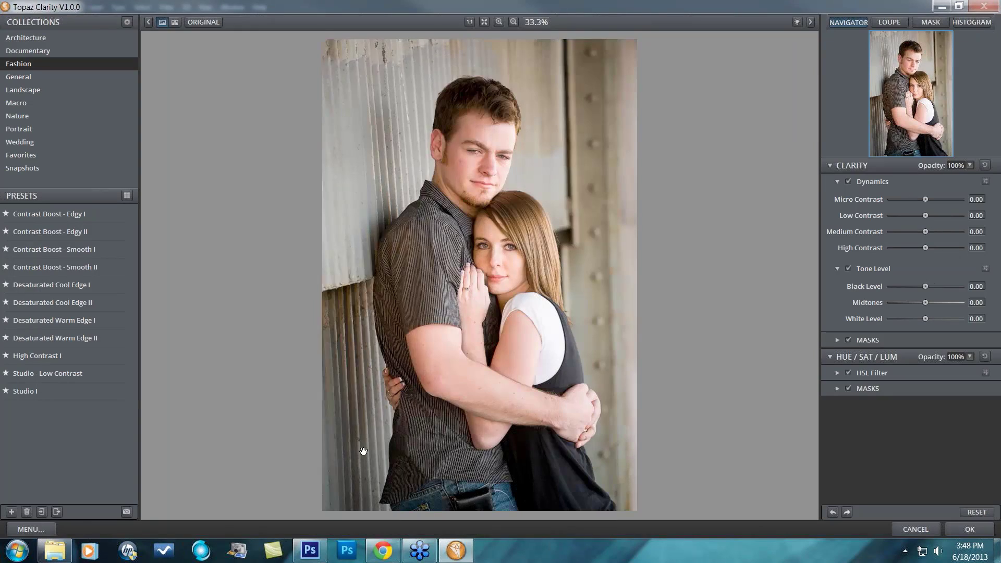
Step: Apply the Contrast Boost - Smooth I preset from the Fashion collection's preview grid and compare with the original
{"action": "left_click", "coordinate": [127, 194]}
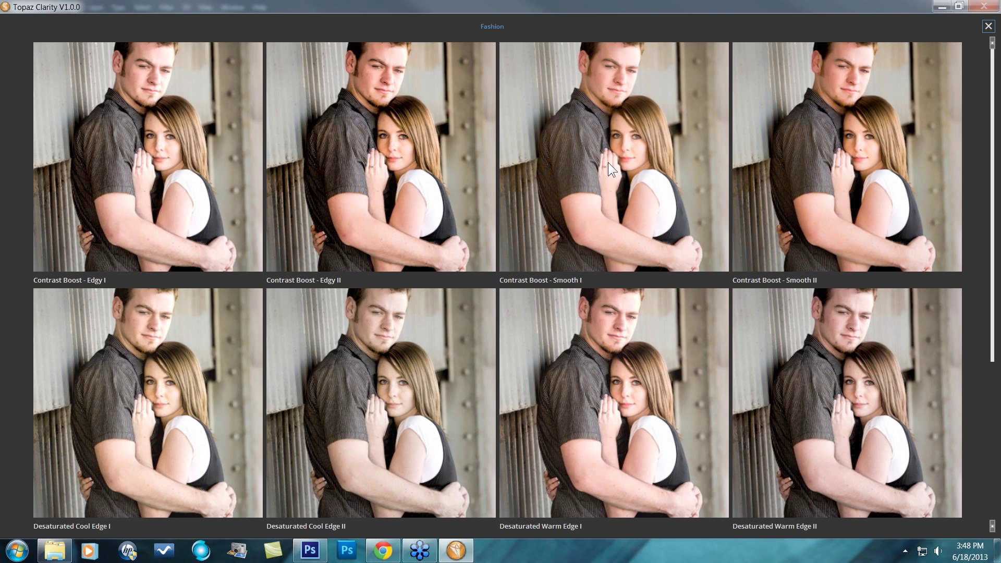
{"action": "left_click", "coordinate": [617, 179]}
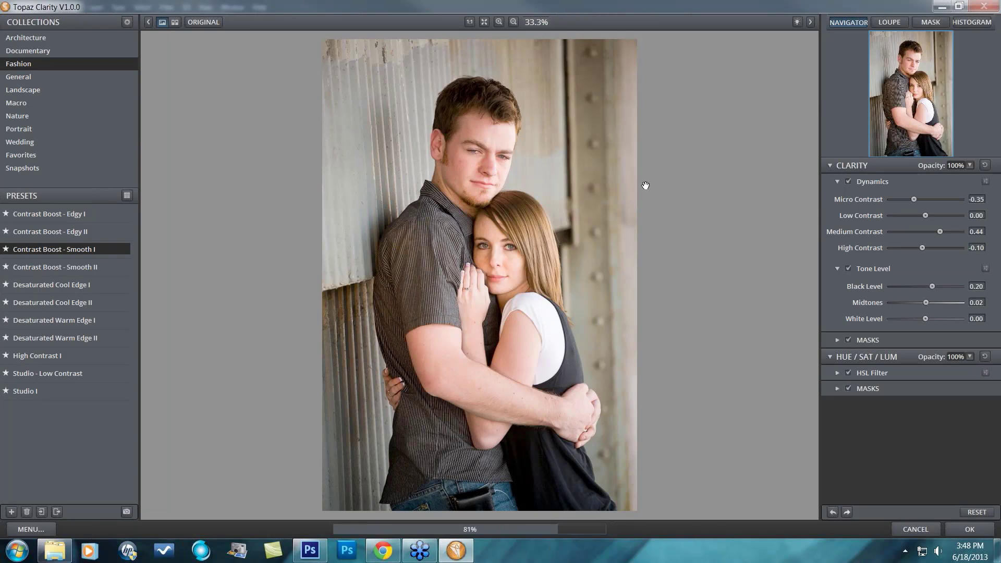
{"action": "left_click_drag", "start_coordinate": [679, 337], "coordinate": [690, 337]}
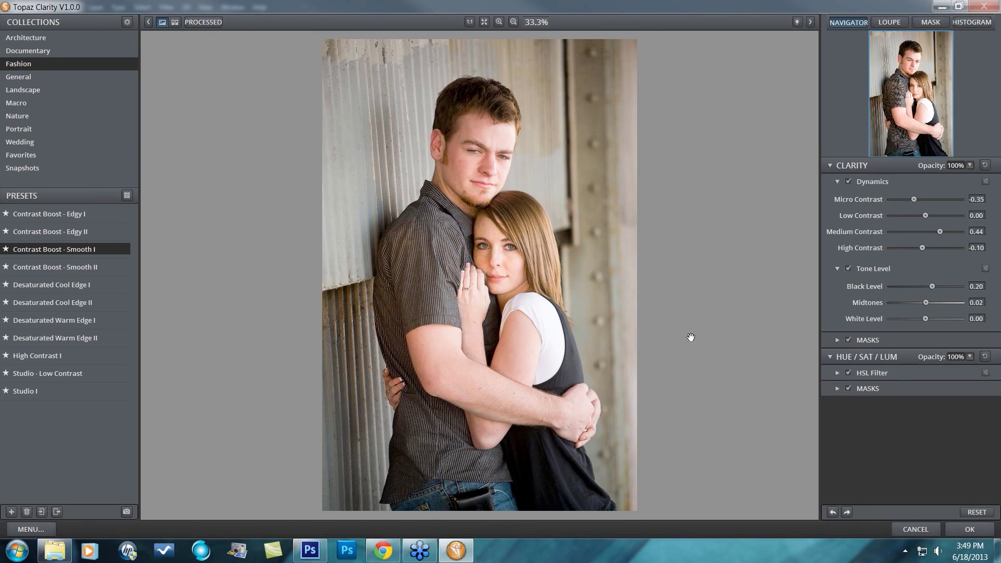
{"action": "left_click", "coordinate": [690, 337]}
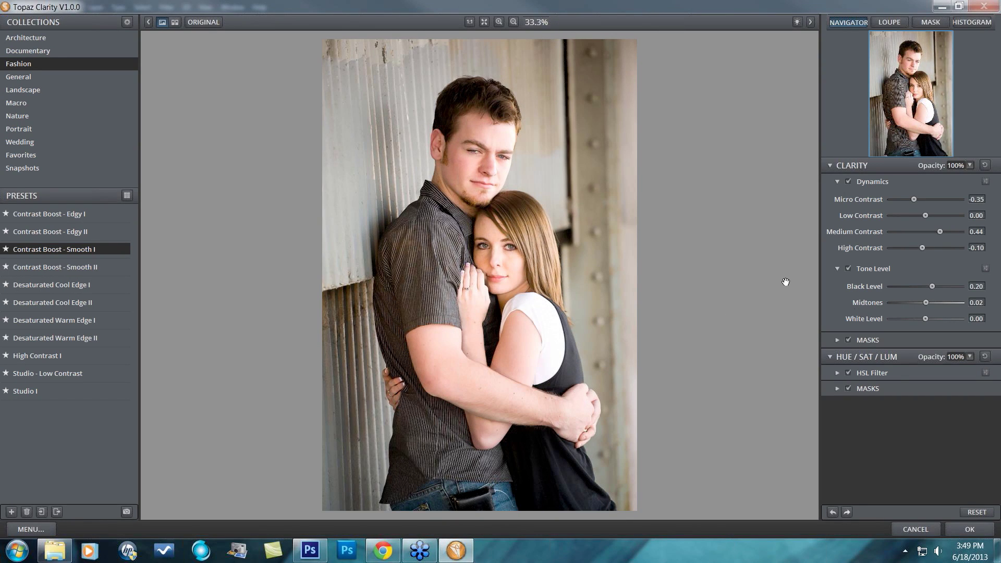
Step: Set High Contrast to 0.28, Micro Contrast to -0.25 and Low Contrast to 0.38, checking the woman's face at 100%
{"action": "left_click_drag", "start_coordinate": [922, 247], "coordinate": [939, 217]}
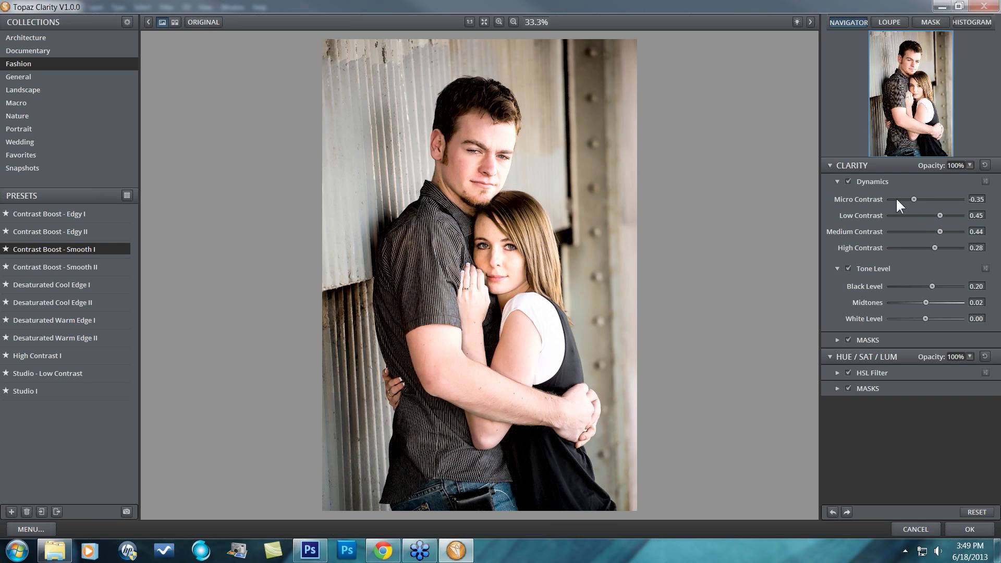
{"action": "left_click_drag", "start_coordinate": [908, 198], "coordinate": [912, 198]}
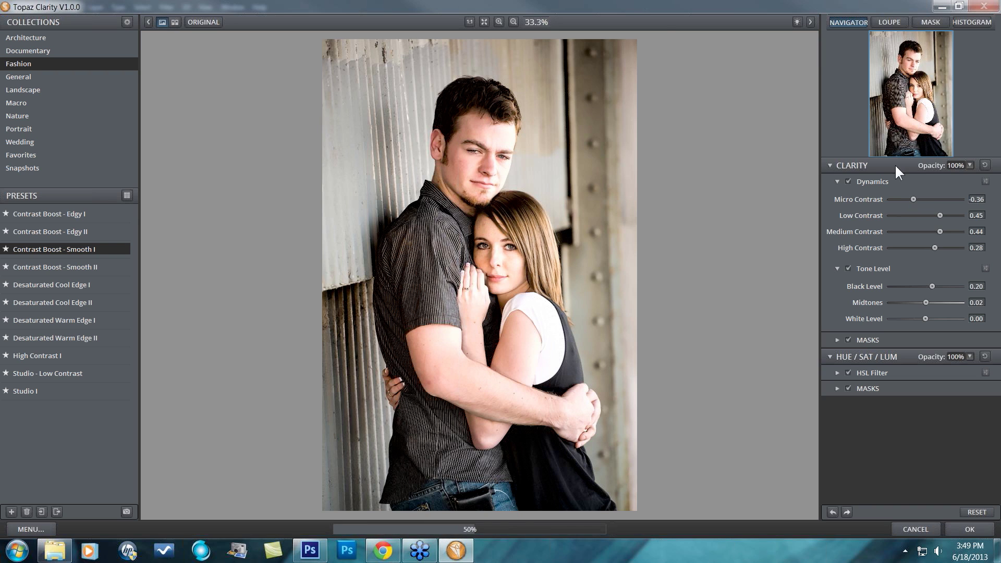
{"action": "left_click", "coordinate": [469, 22]}
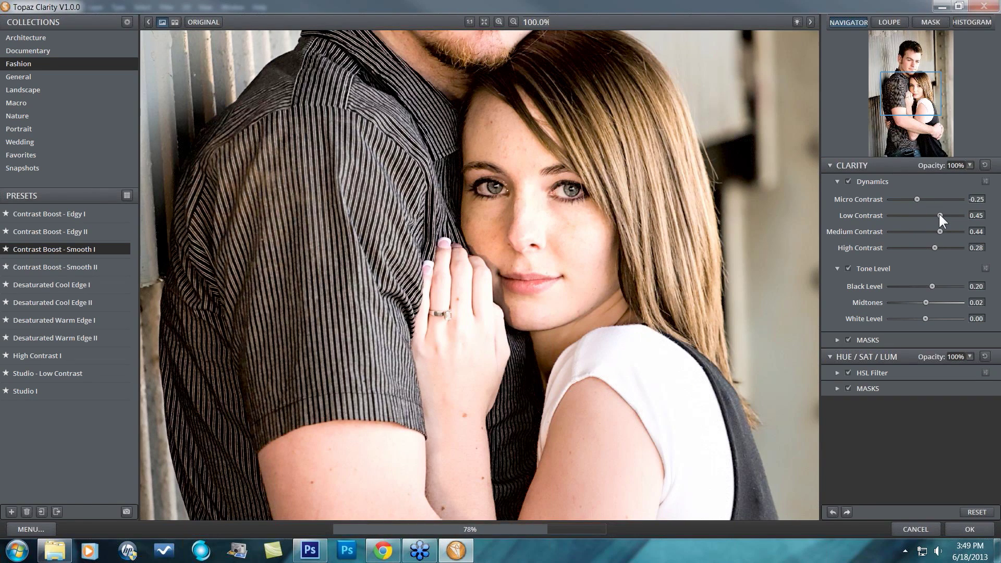
{"action": "left_click_drag", "start_coordinate": [938, 213], "coordinate": [937, 212]}
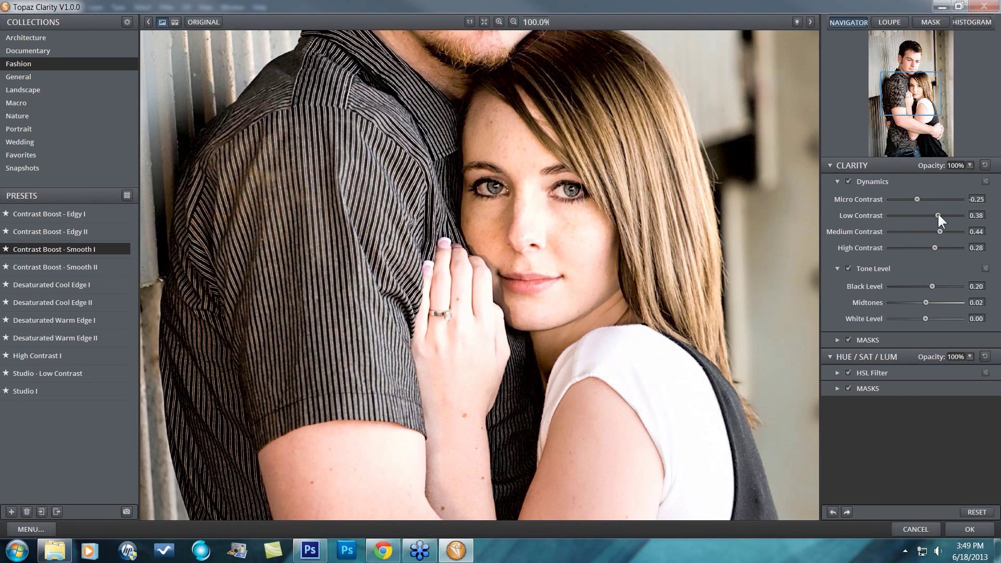
{"action": "left_click", "coordinate": [801, 197]}
Step: Cancel the Clarity edit of the engagement photo, return to Photoshop and bring up the family.psd photo
{"action": "left_click", "coordinate": [915, 528]}
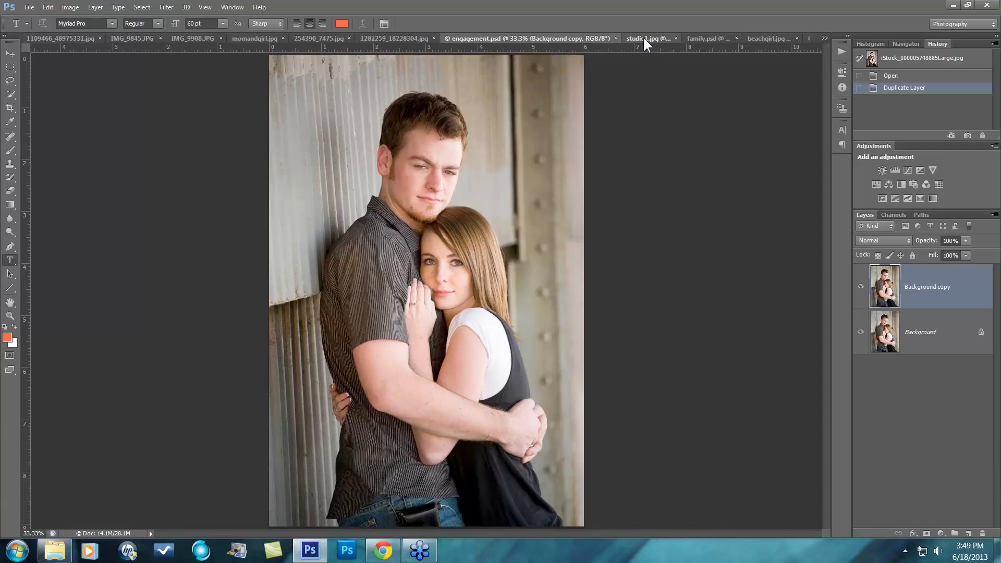
{"action": "left_click", "coordinate": [642, 35]}
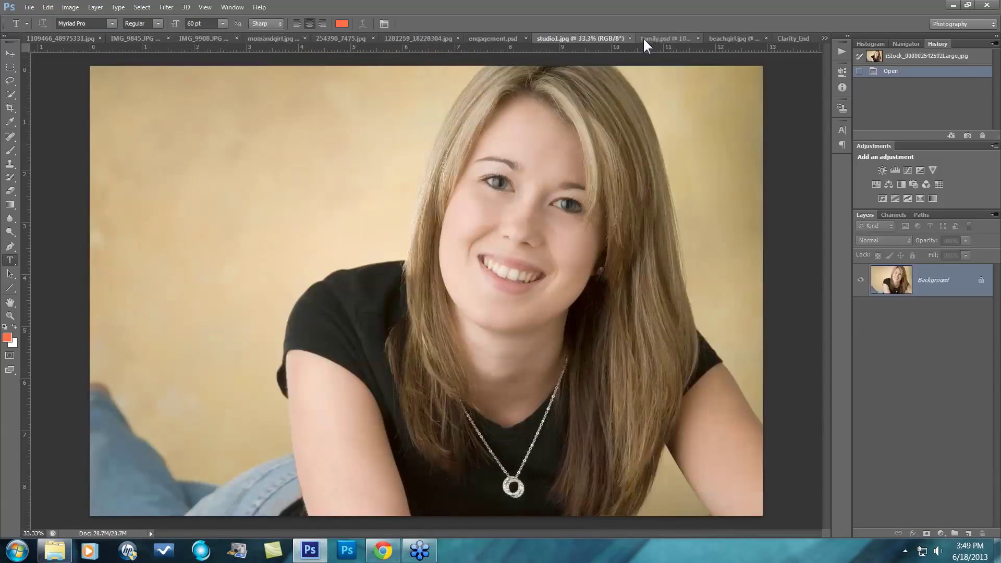
{"action": "left_click", "coordinate": [722, 35]}
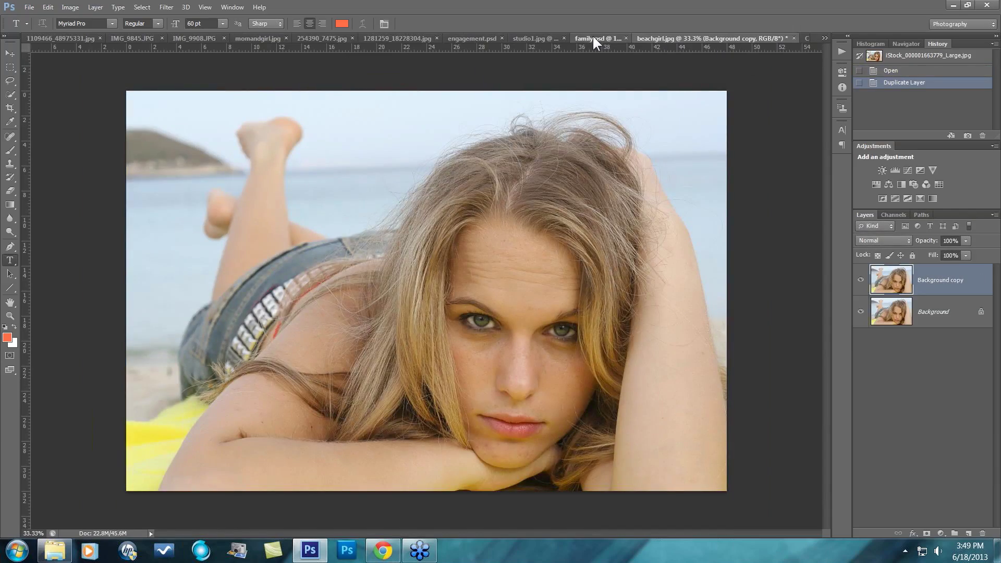
{"action": "left_click", "coordinate": [570, 41]}
Step: Open the family photo in Topaz Clarity, choose the Portrait collection and reset all adjustments
{"action": "left_click", "coordinate": [168, 8]}
{"action": "mouse_move", "coordinate": [192, 308]}
{"action": "left_click", "coordinate": [365, 344]}
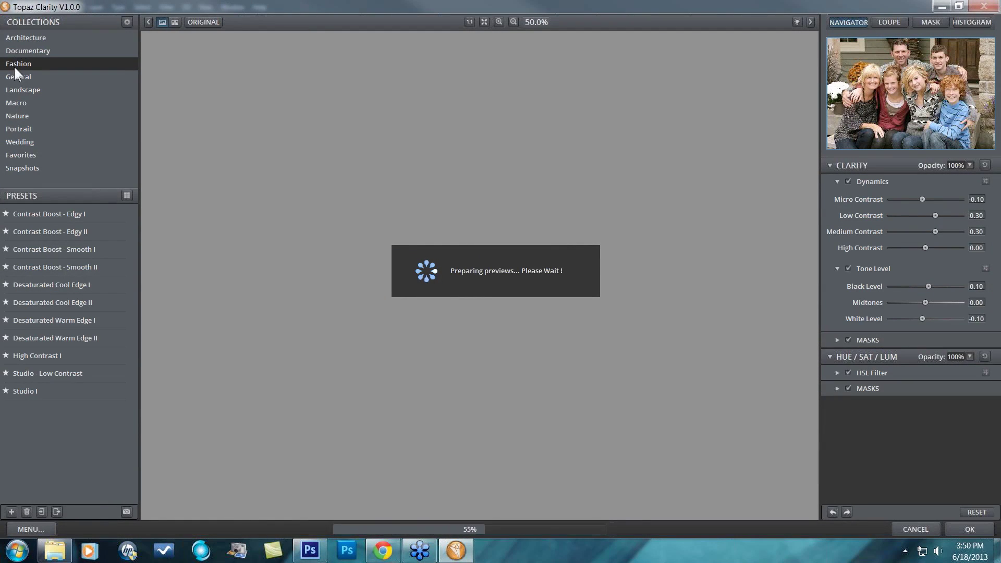
{"action": "left_click", "coordinate": [20, 129]}
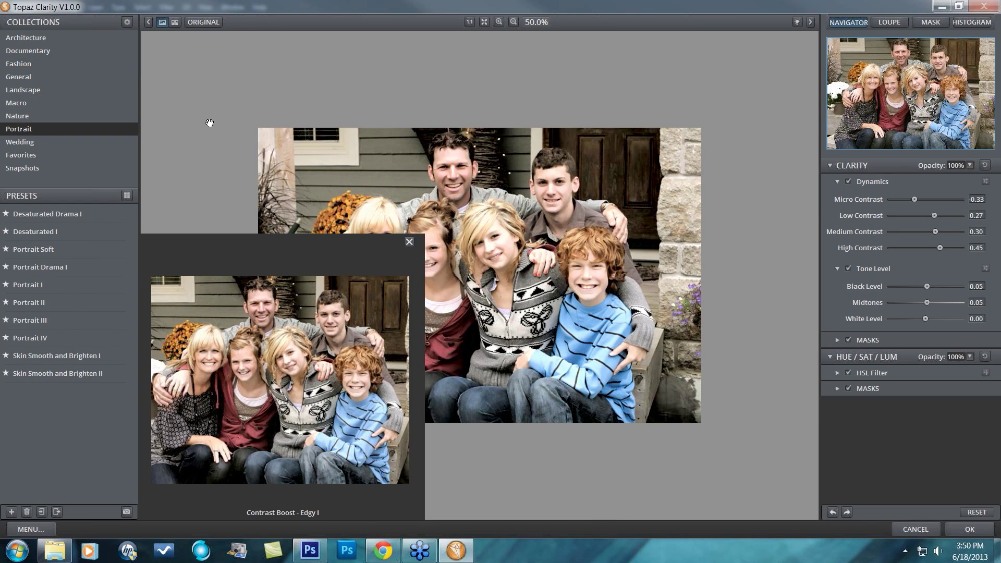
{"action": "left_click", "coordinate": [975, 510]}
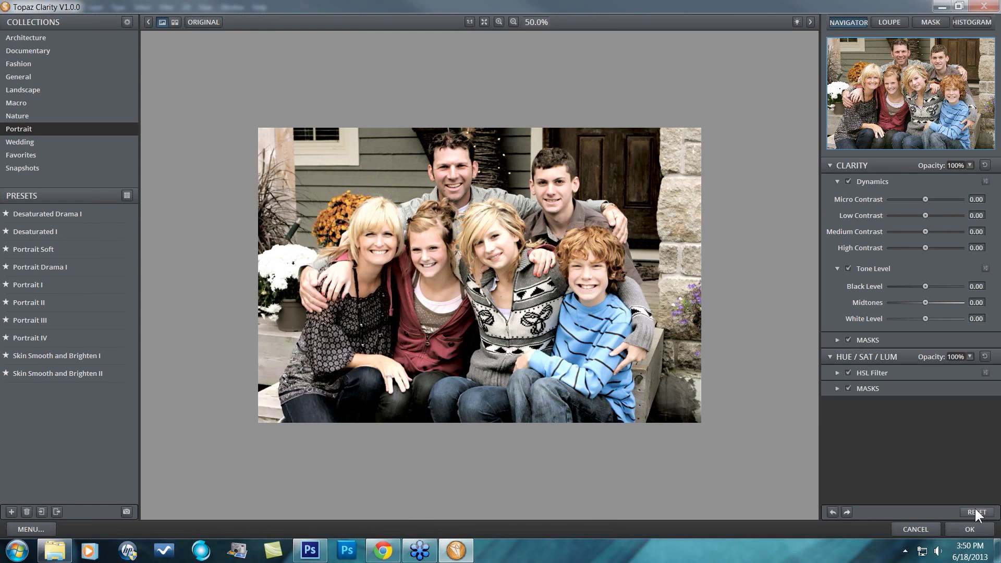
Step: View the family's faces at 100% and set Micro Contrast to -0.22 to soften the skin
{"action": "left_click_drag", "start_coordinate": [924, 199], "coordinate": [918, 199]}
{"action": "double_click", "coordinate": [918, 199]}
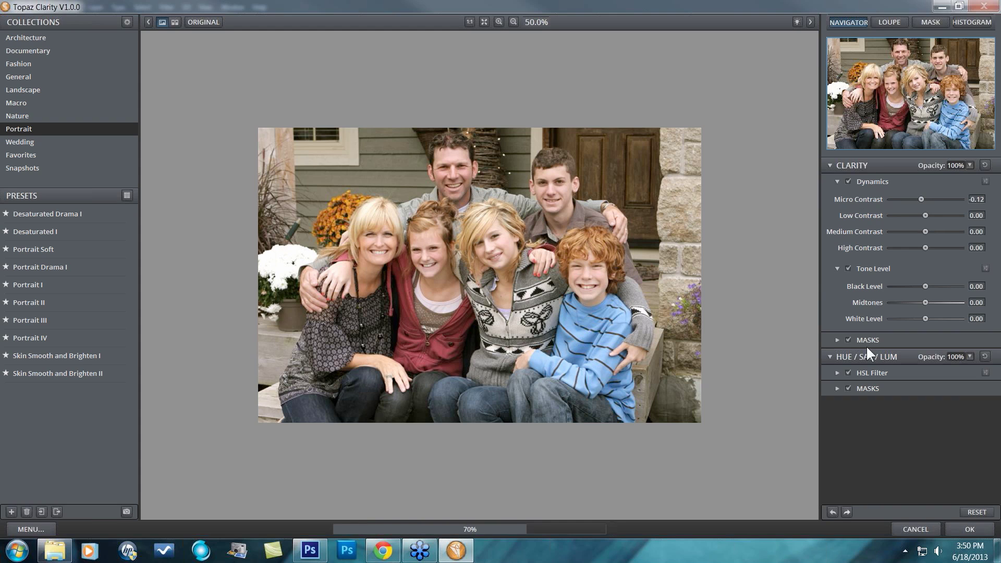
{"action": "left_click", "coordinate": [470, 22]}
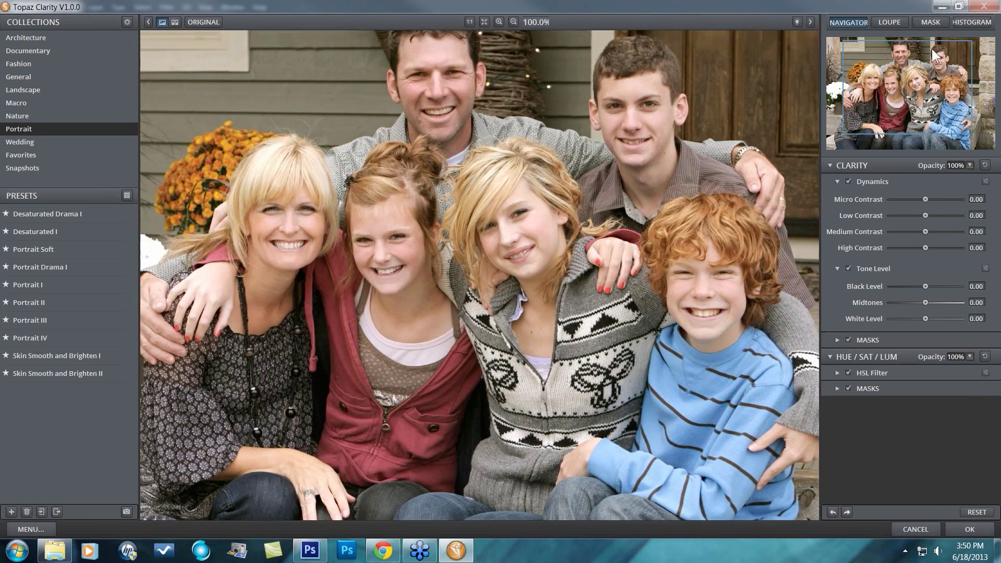
{"action": "left_click", "coordinate": [910, 54]}
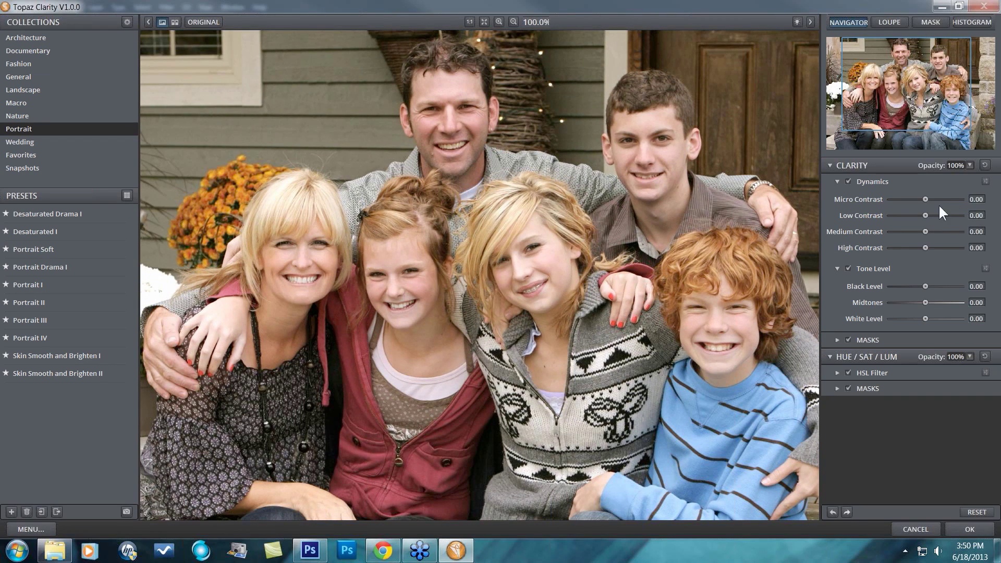
{"action": "left_click", "coordinate": [916, 199]}
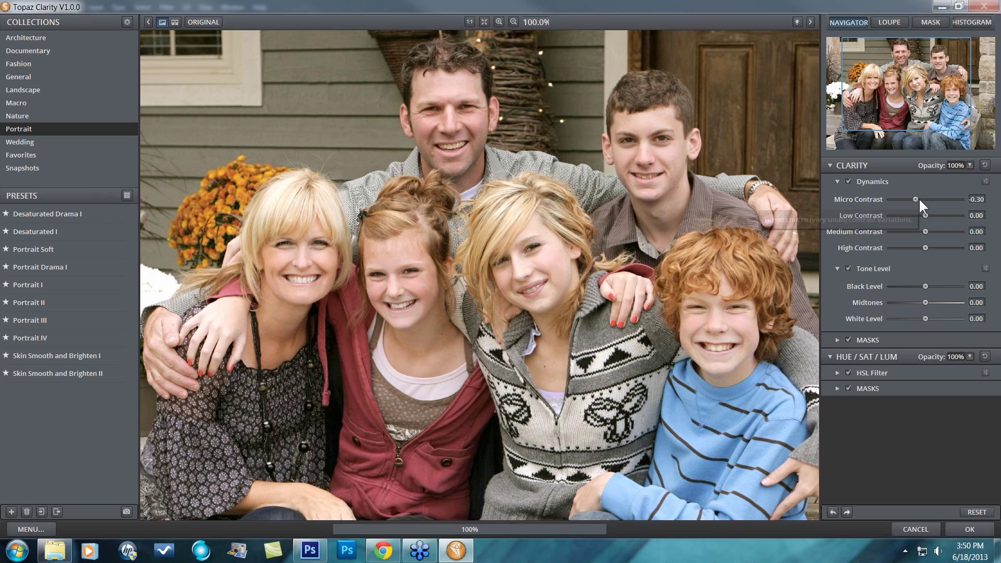
{"action": "left_click", "coordinate": [918, 199]}
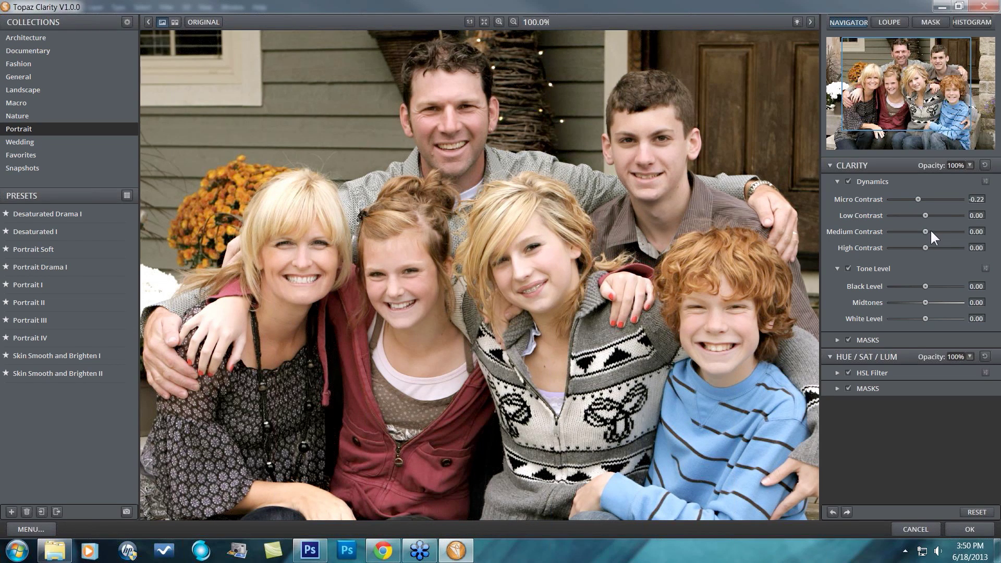
Step: Set High Contrast to 0.27, Medium Contrast to 0.23 and Low Contrast to 0.16 on the family photo
{"action": "left_click", "coordinate": [933, 246]}
{"action": "left_click", "coordinate": [933, 232]}
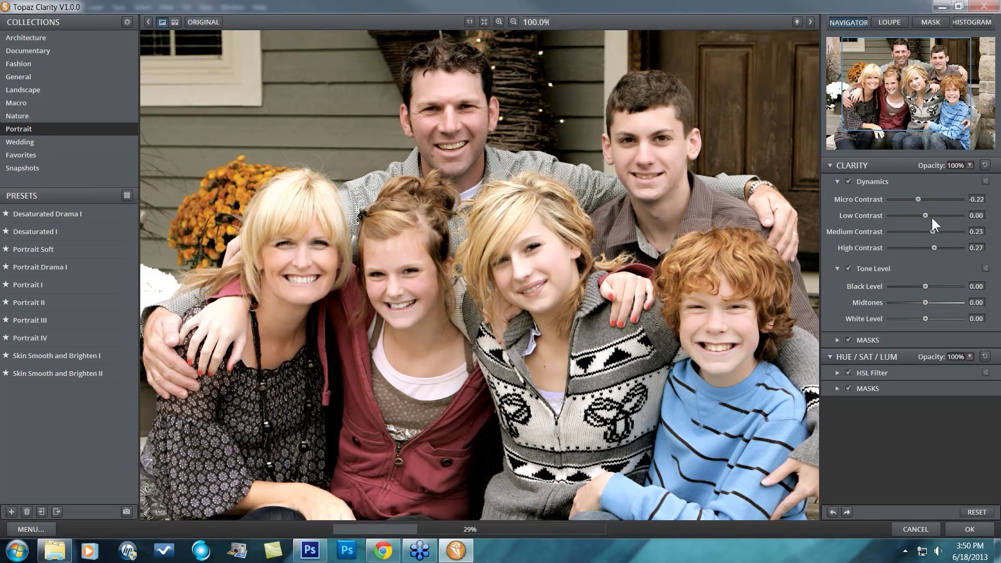
{"action": "left_click", "coordinate": [931, 214]}
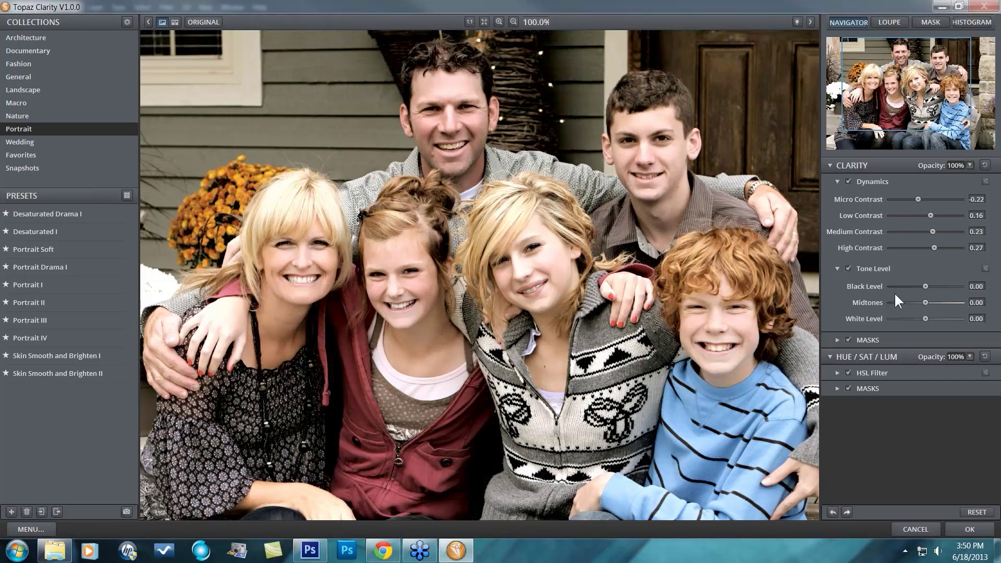
Step: Set the tone levels to Black Level 0.20, White Level -0.12 and Midtones -0.05
{"action": "left_click_drag", "start_coordinate": [925, 285], "coordinate": [930, 285]}
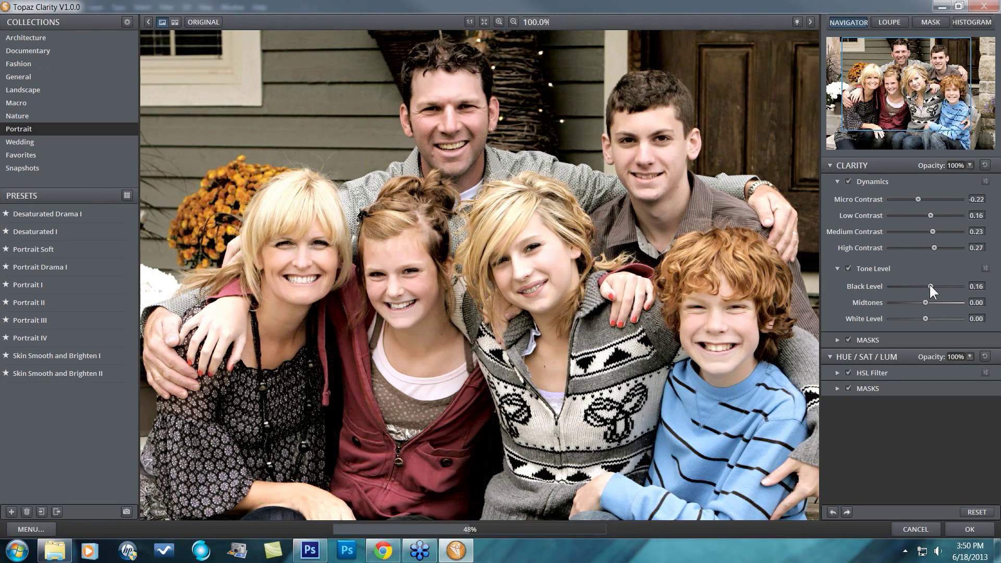
{"action": "left_click_drag", "start_coordinate": [928, 283], "coordinate": [919, 316]}
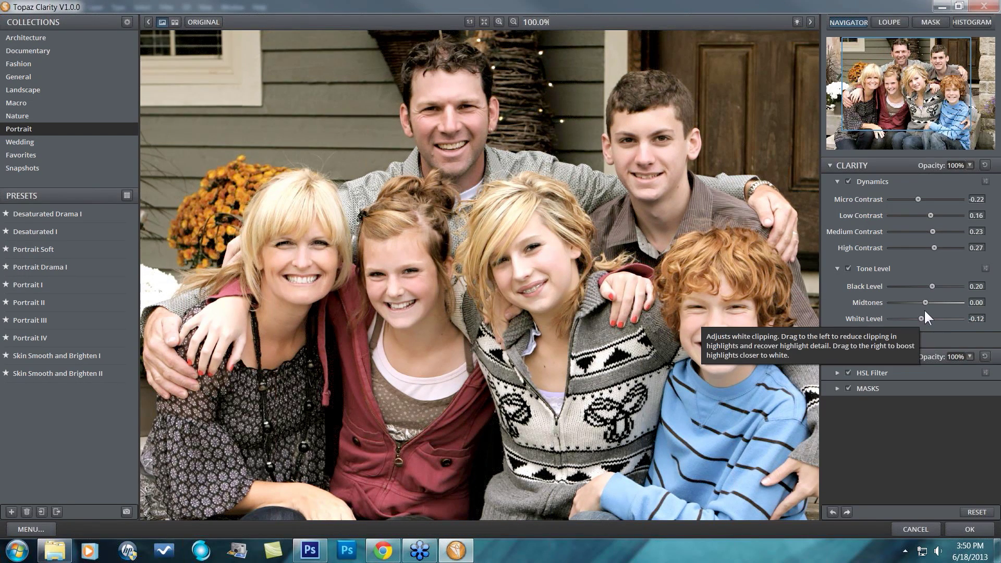
{"action": "left_click_drag", "start_coordinate": [924, 302], "coordinate": [921, 302]}
Step: In the HSL Filter's saturation settings, set Red to -0.17 and Orange to 0.02 to adjust the skin colour
{"action": "left_click", "coordinate": [837, 372]}
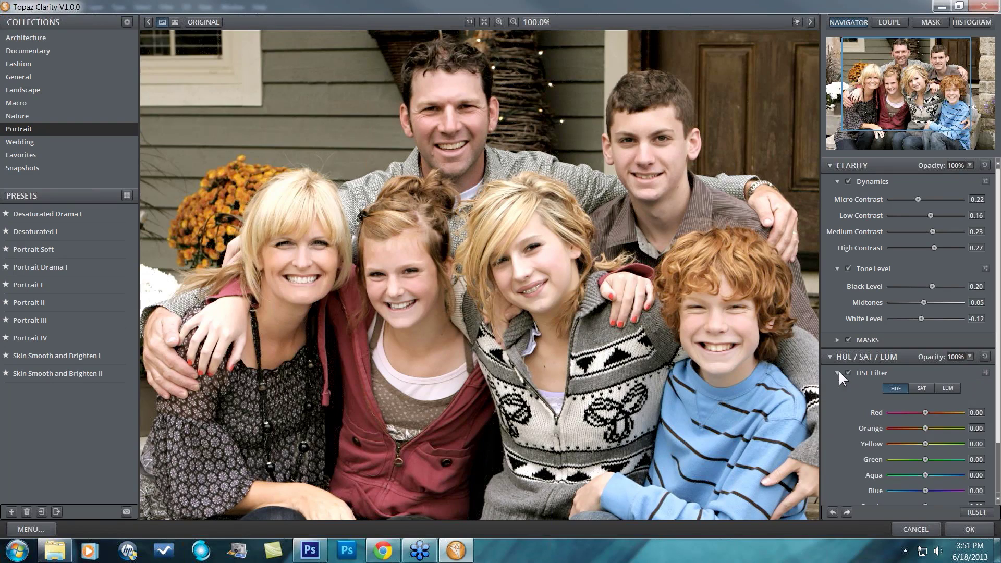
{"action": "scroll", "coordinate": [917, 378], "scroll_direction": "down", "scroll_amount": 3}
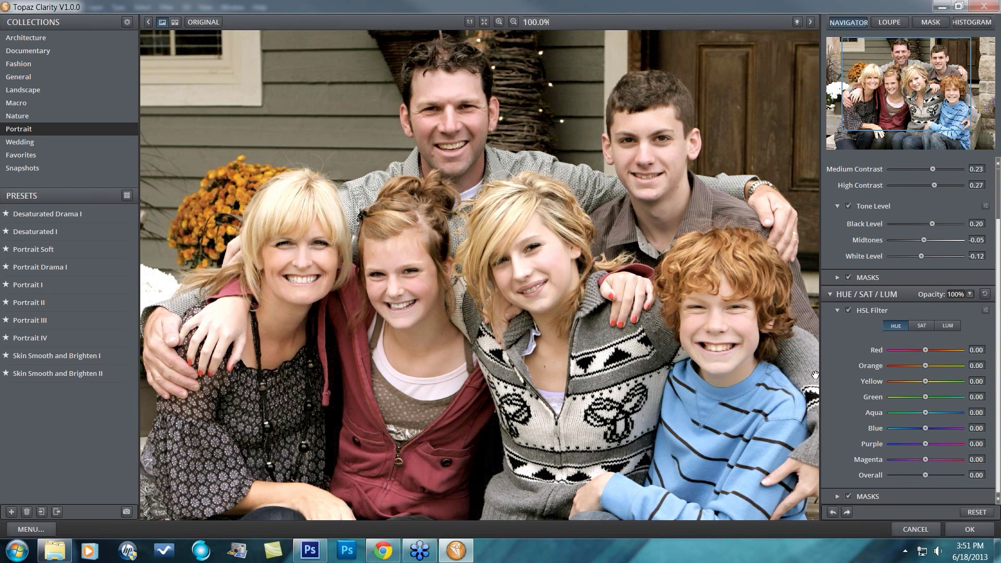
{"action": "left_click", "coordinate": [919, 327]}
{"action": "left_click_drag", "start_coordinate": [924, 348], "coordinate": [919, 349]}
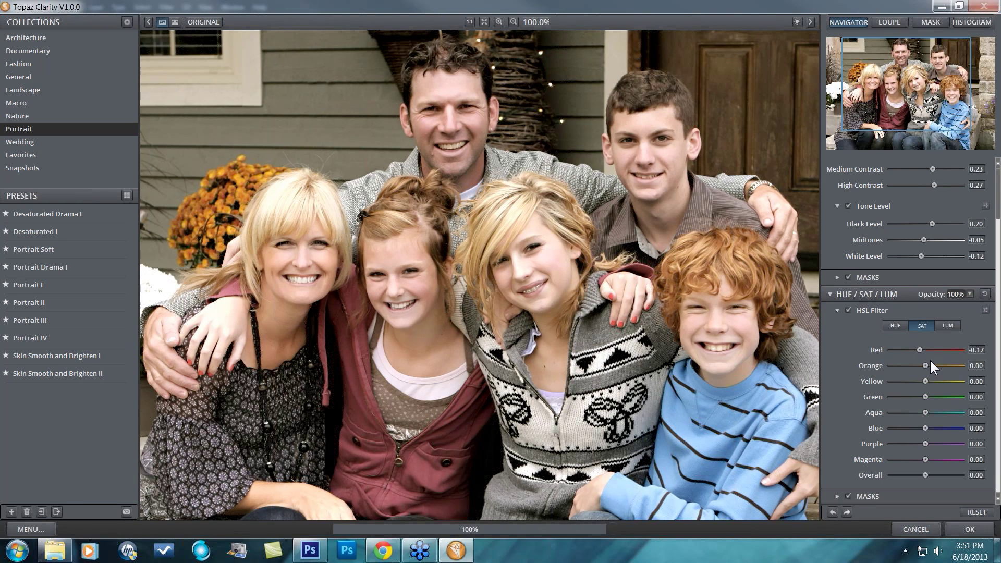
{"action": "left_click_drag", "start_coordinate": [924, 365], "coordinate": [924, 364]}
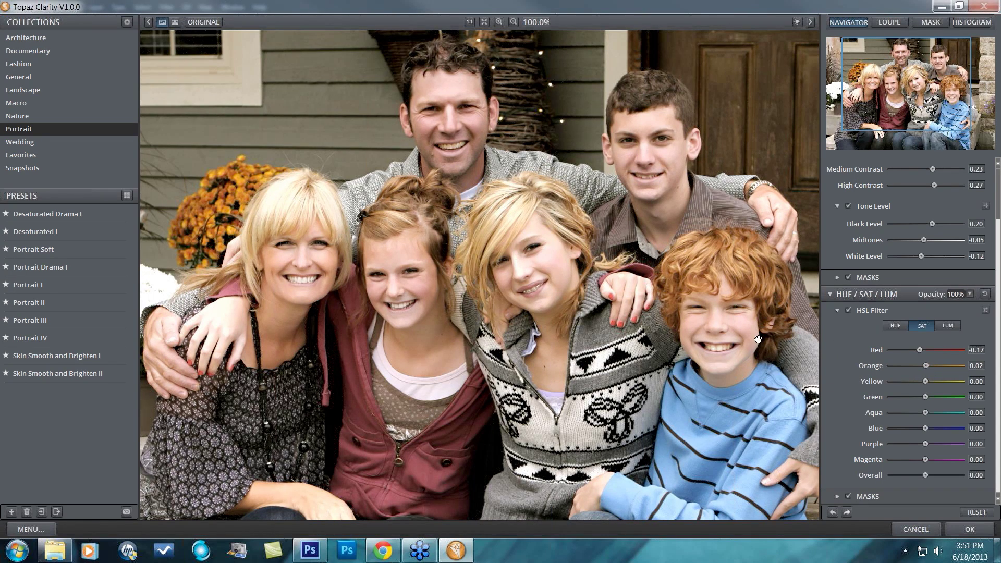
{"action": "left_click_drag", "start_coordinate": [757, 336], "coordinate": [557, 97]}
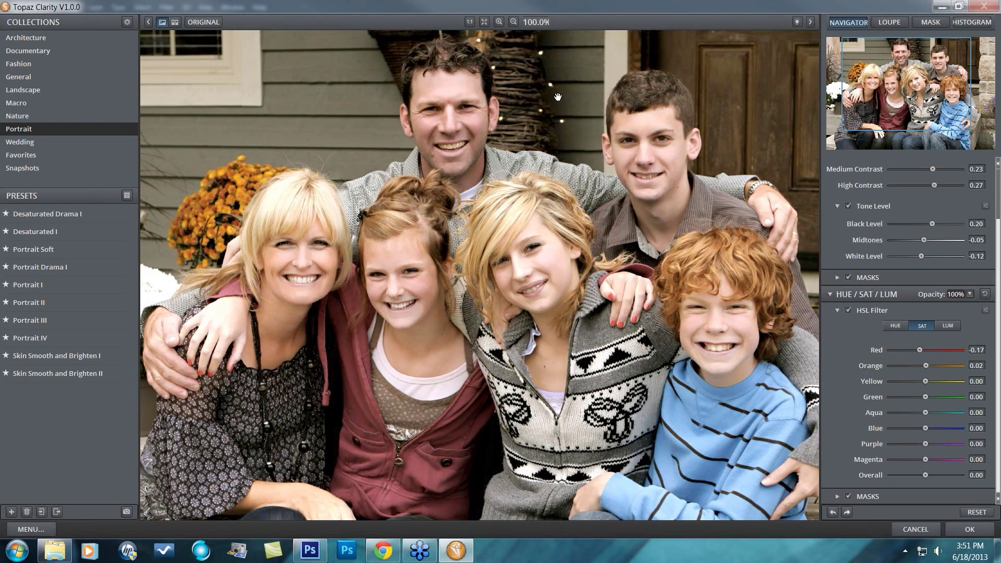